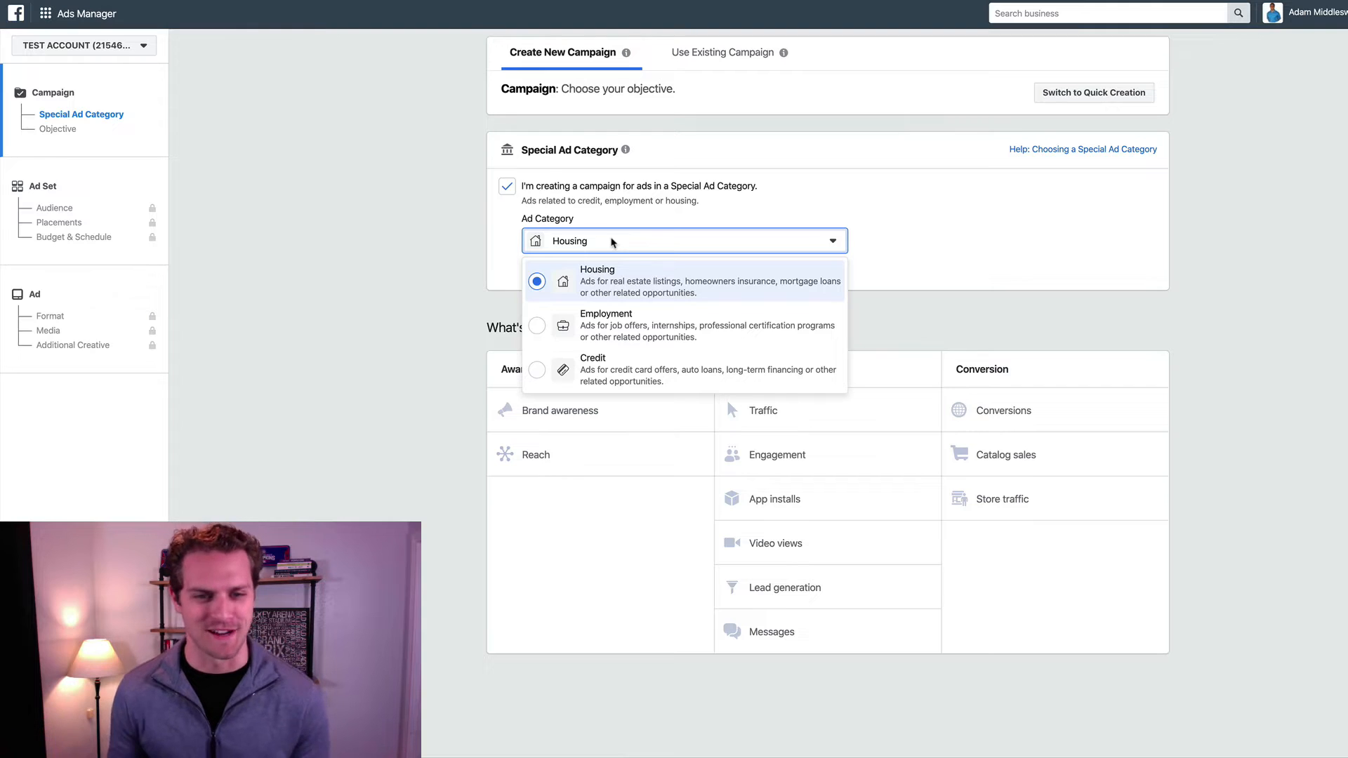
Step: Set the special ad category to Housing and choose Lead generation as the marketing objective
left_click(632, 275)
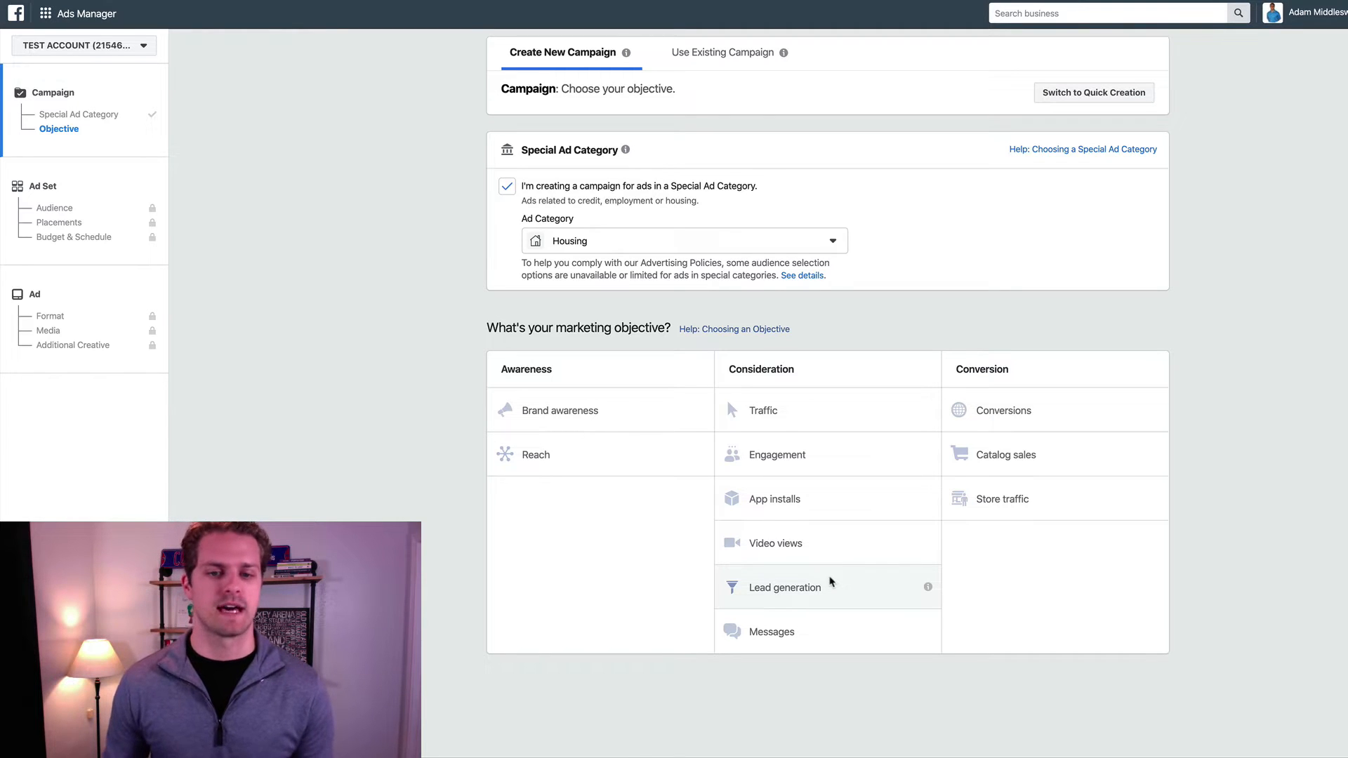
left_click(894, 587)
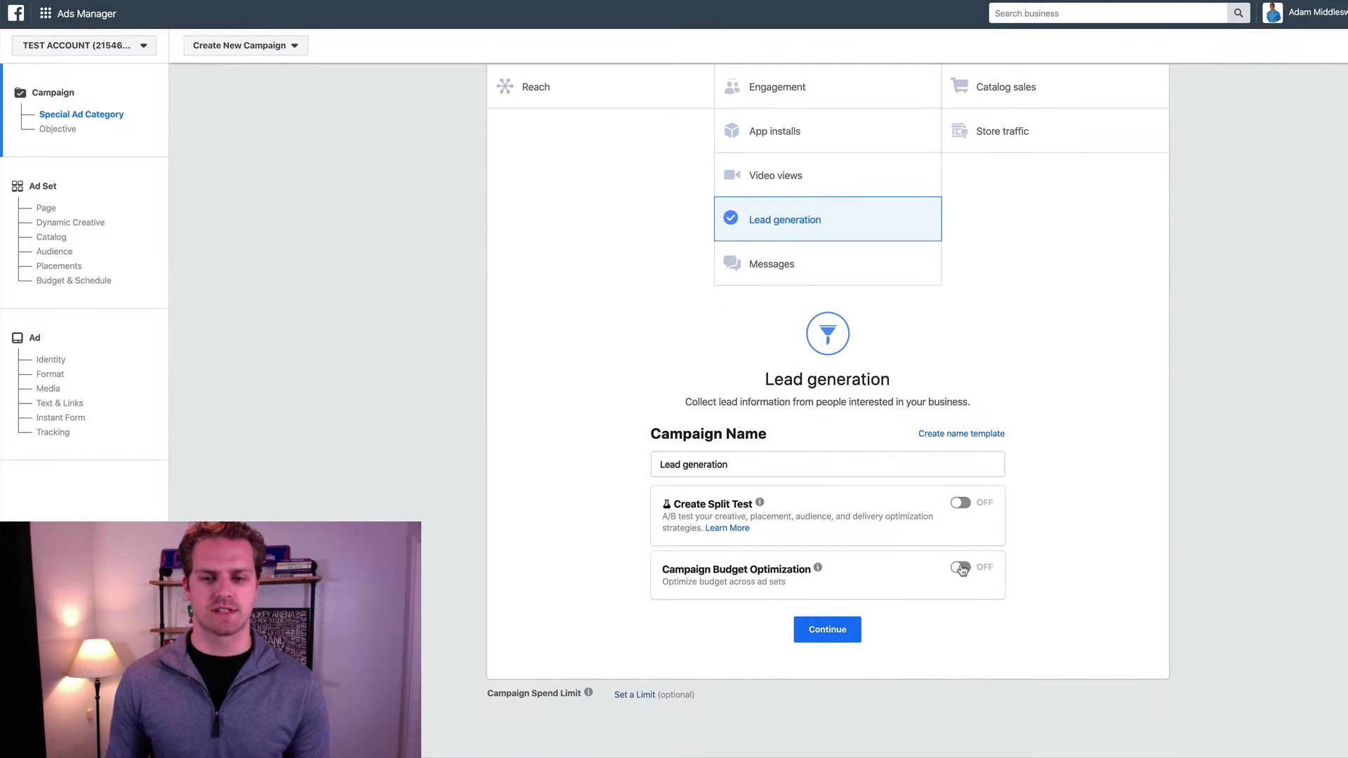
Step: Enable Campaign Budget Optimization and set the daily campaign budget to $15
left_click(961, 567)
left_click(944, 636)
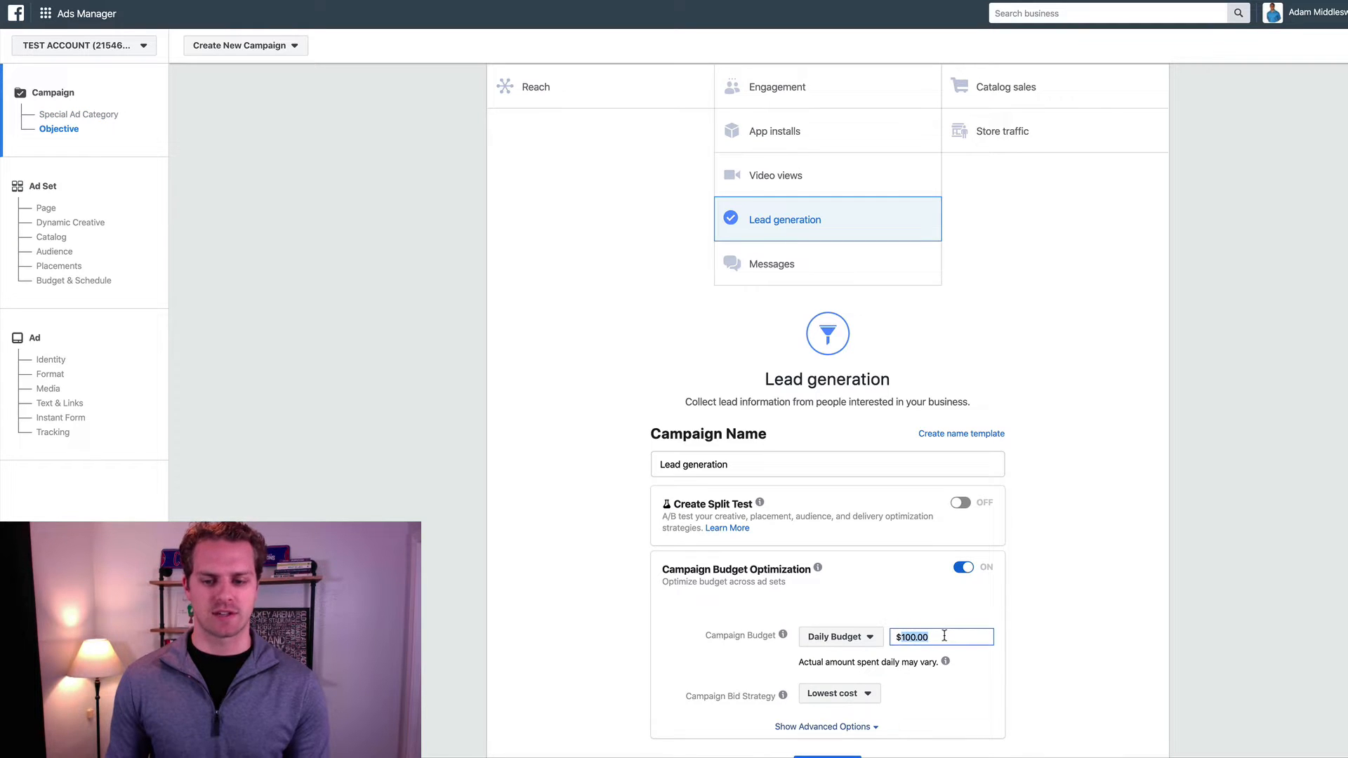
type("15")
Step: Name the campaign "Move Down Seller [LF - xx/xx/xxxx]" and continue to the ad set setup
triple_click(725, 465)
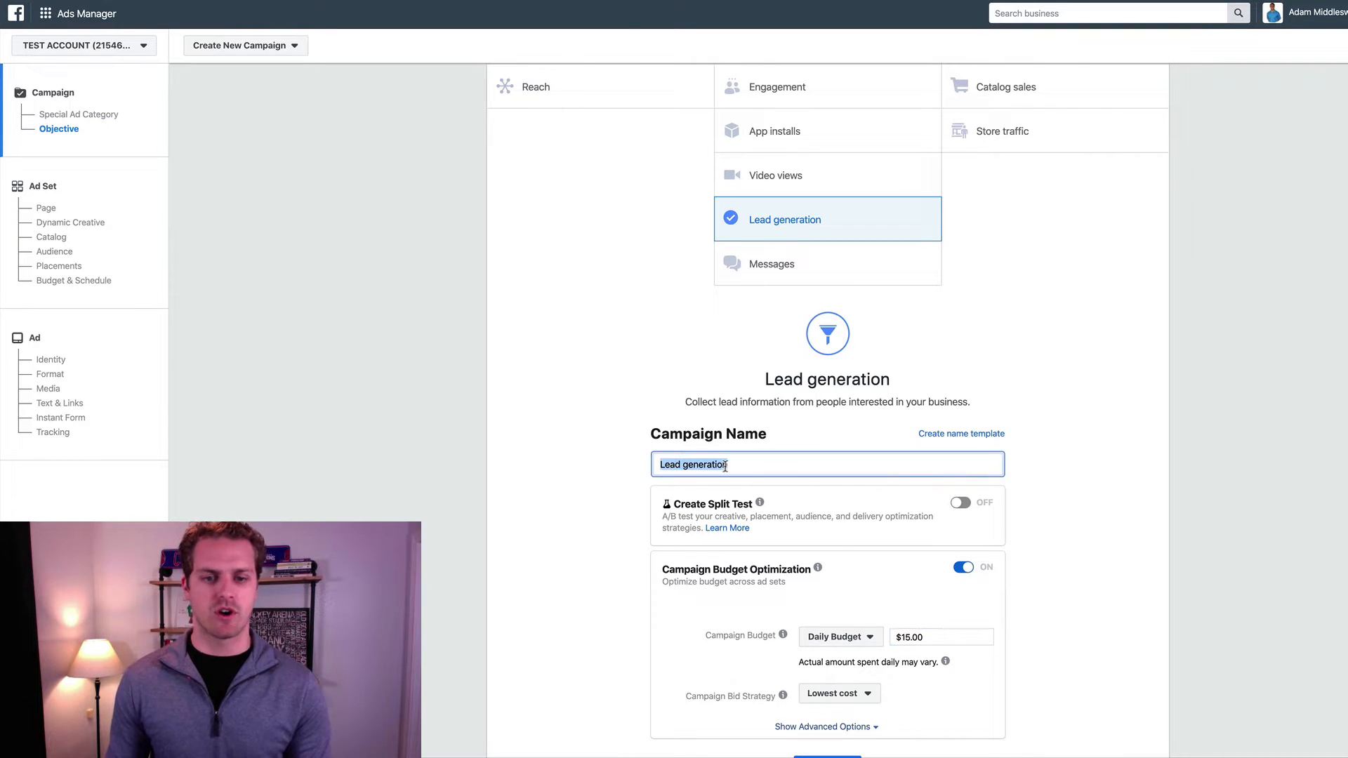
type("Move Dow")
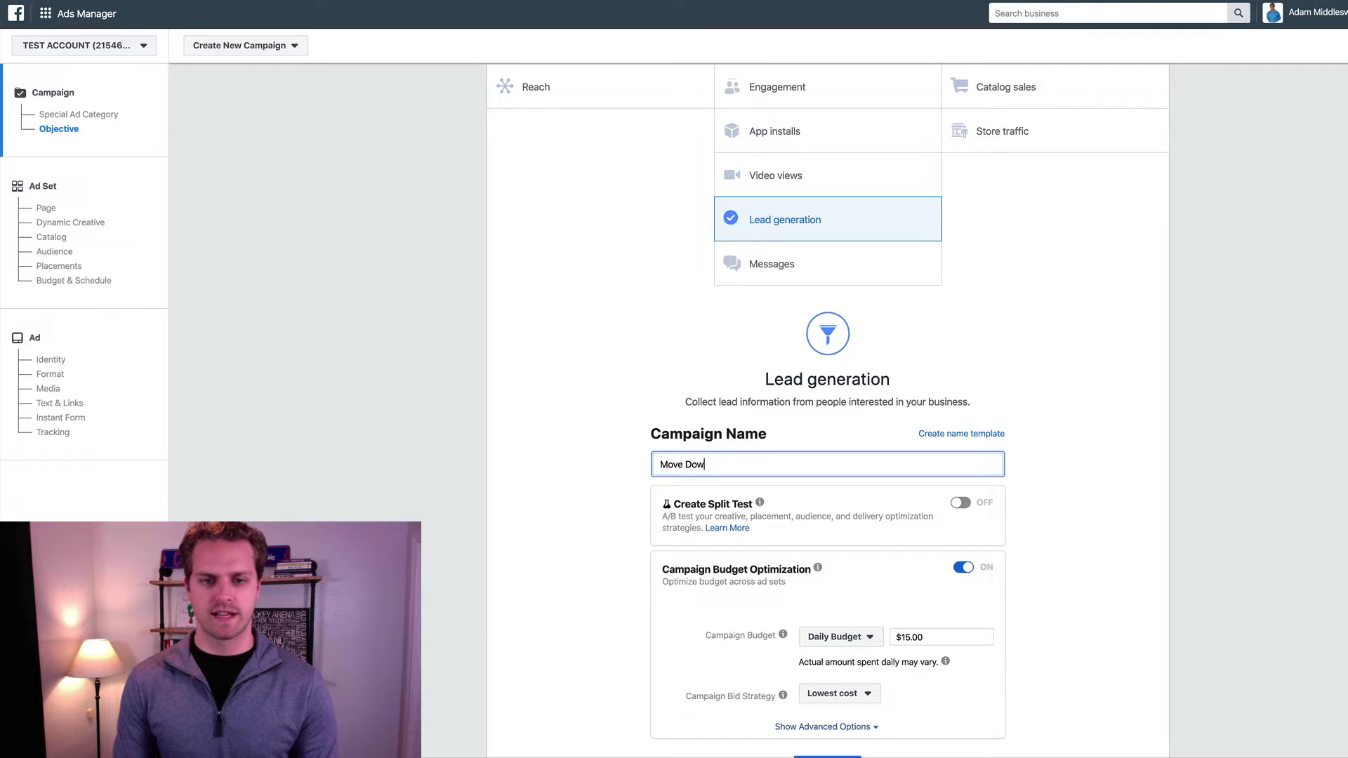
type("n Seller [")
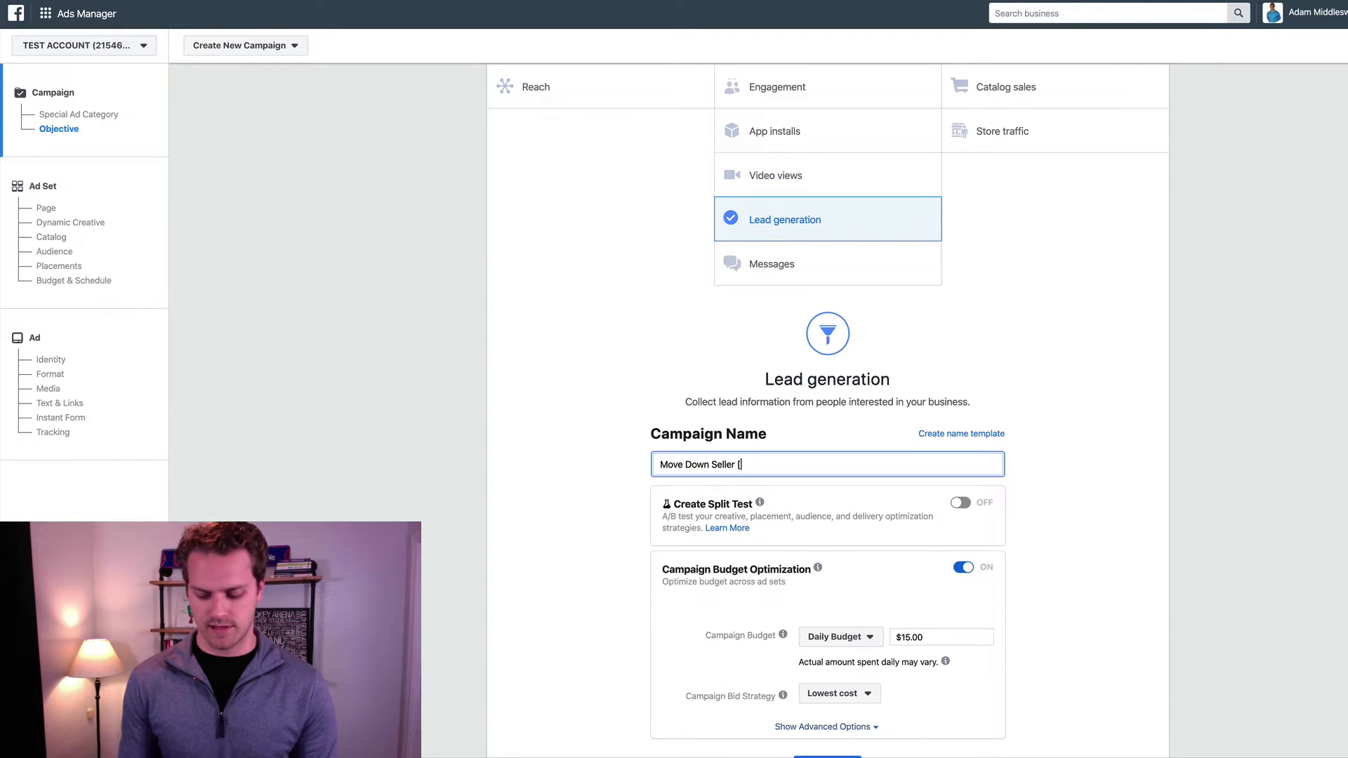
type("LF -")
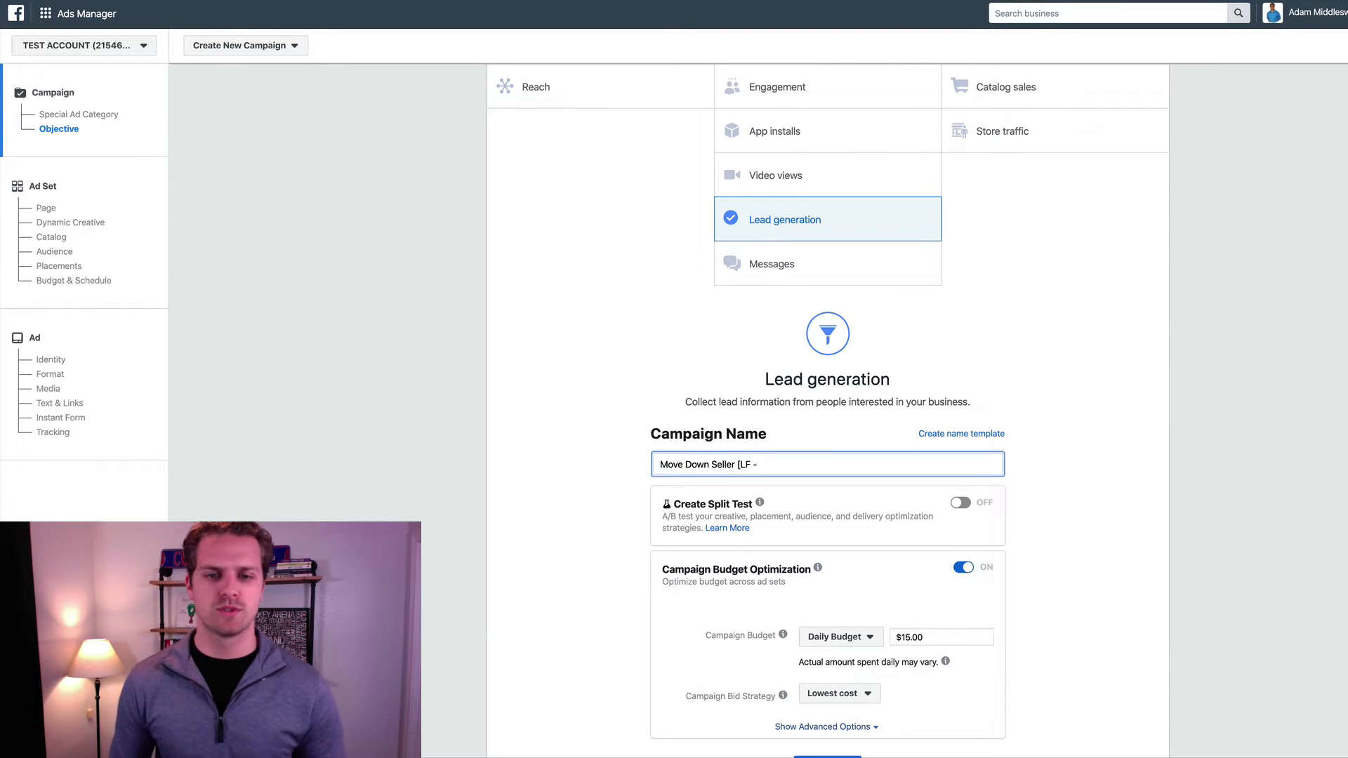
type(" xx")
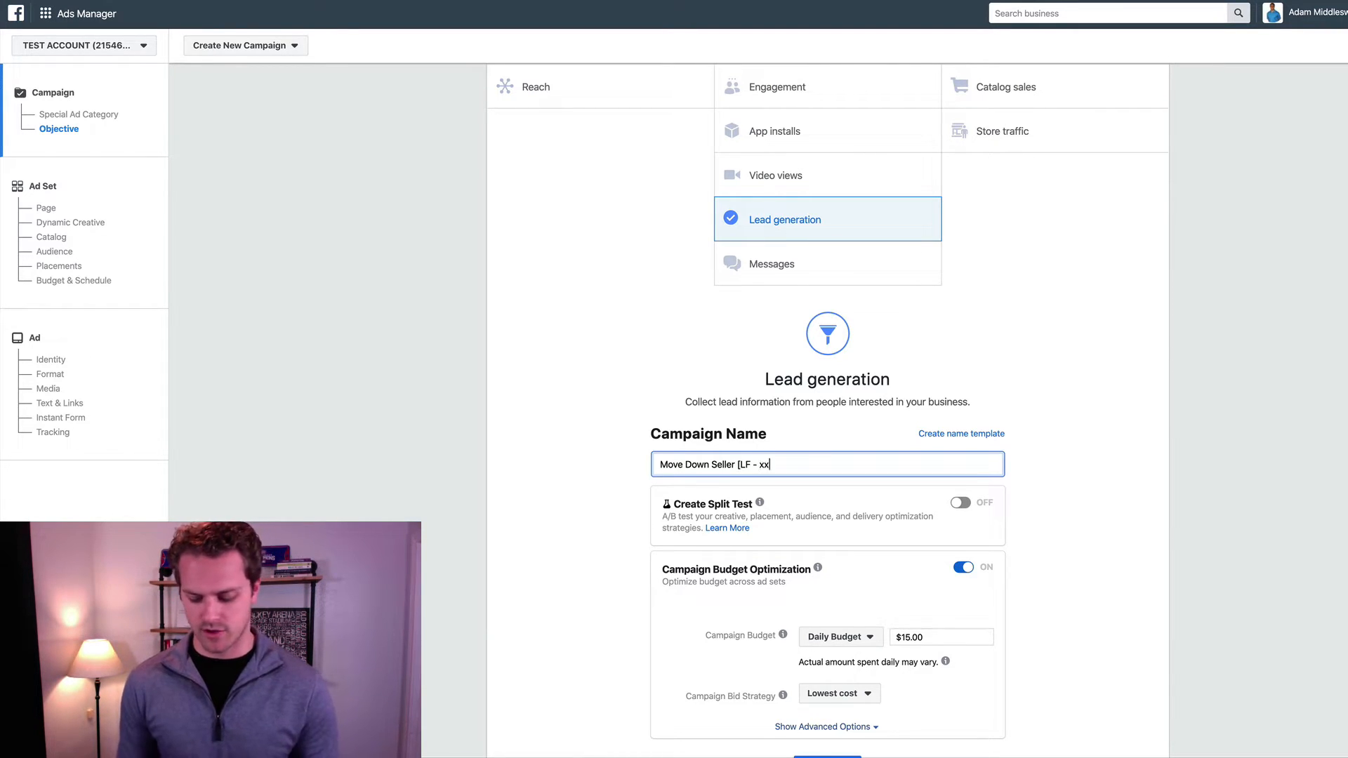
type("/xx/xxxx]")
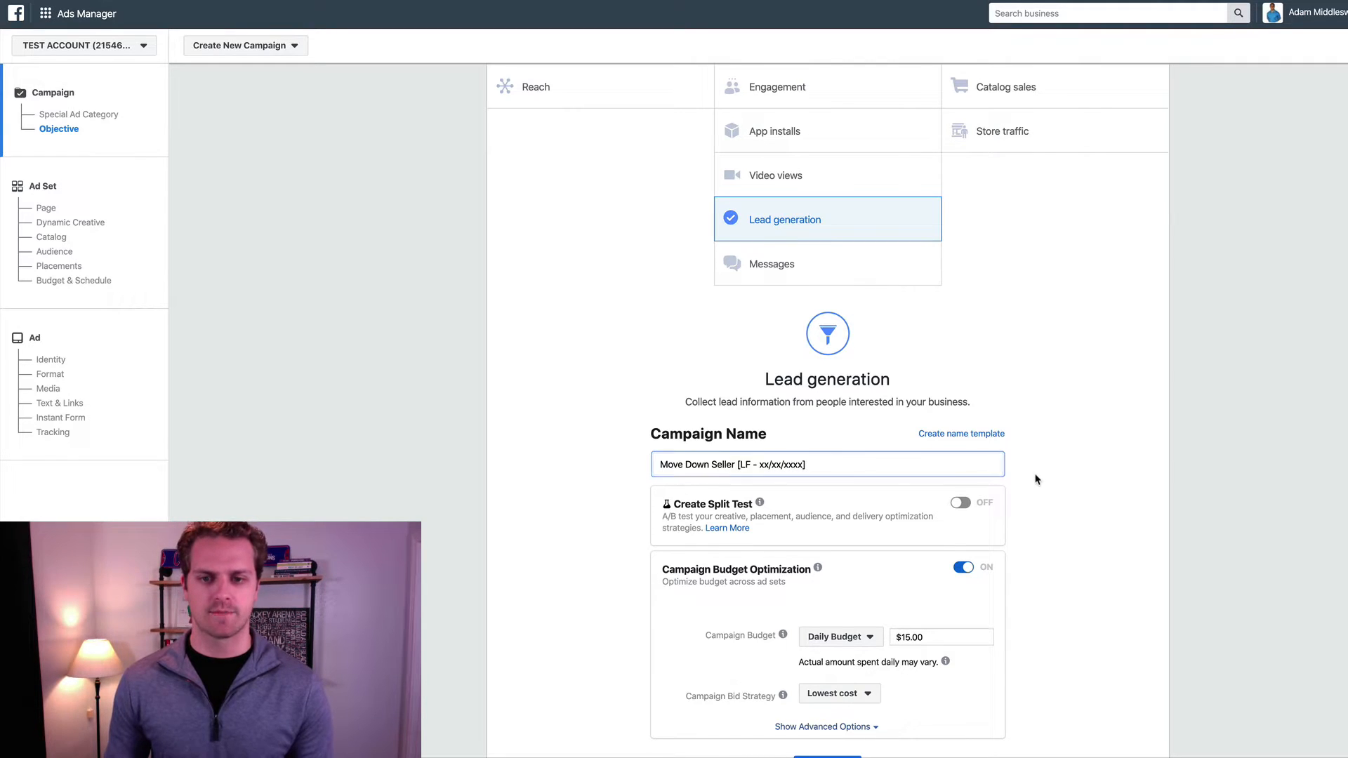
scroll(724, 386, "down", 1)
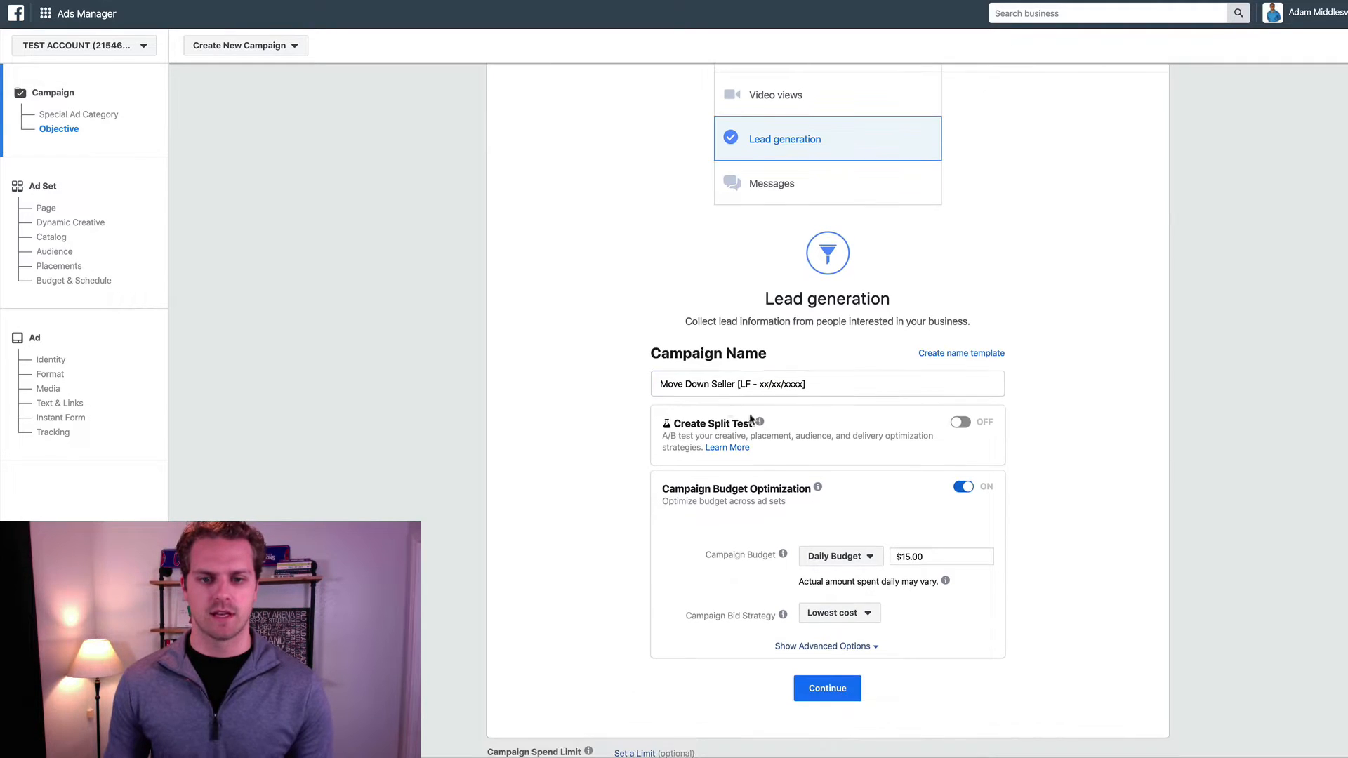
left_click(734, 383)
left_click_drag(734, 384, 647, 386)
left_click(1119, 480)
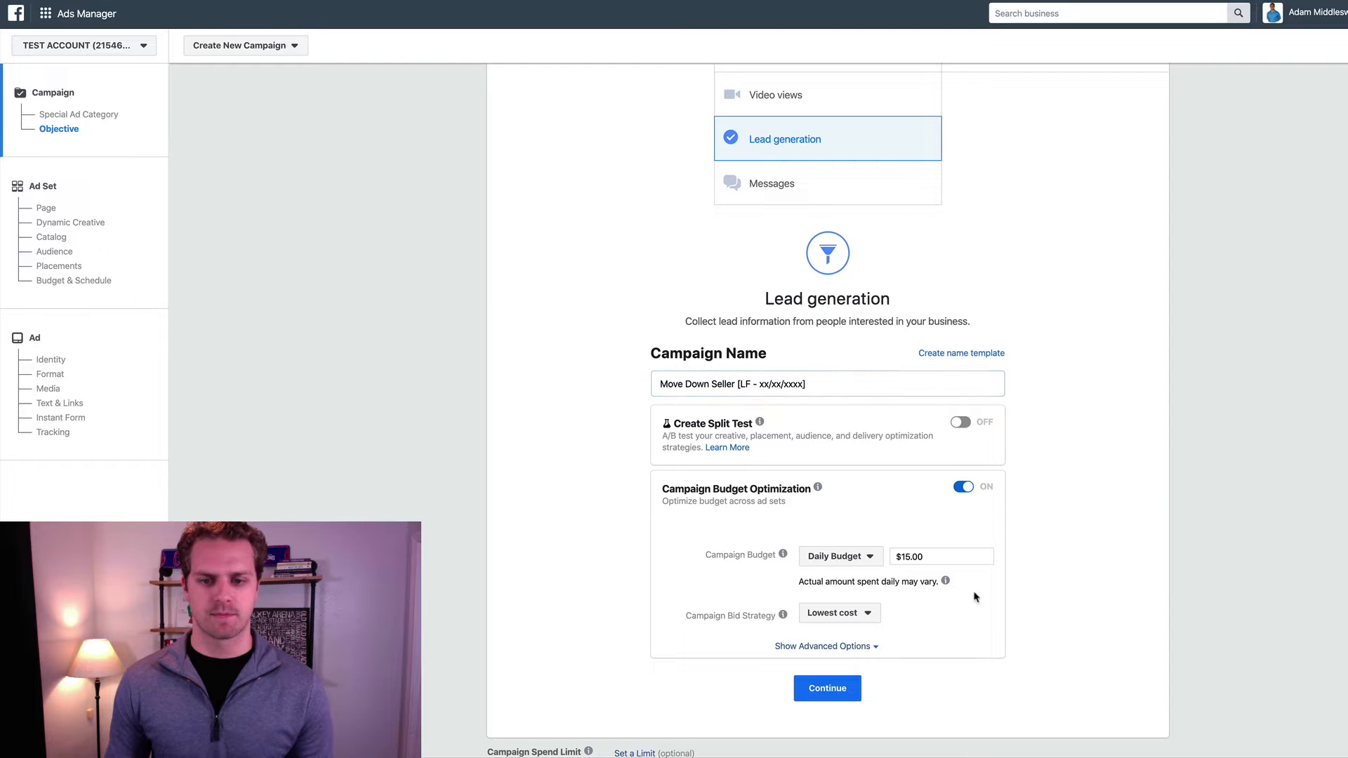
left_click(831, 693)
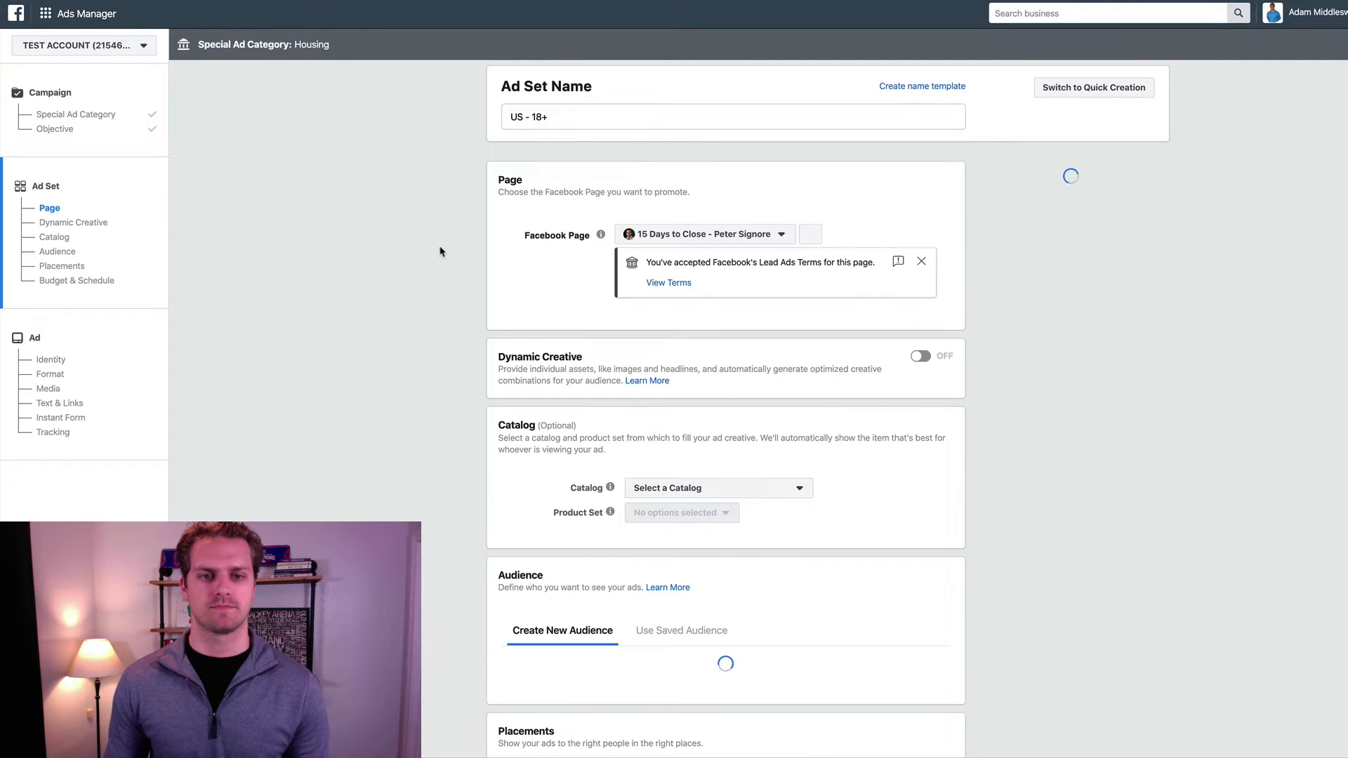
Step: Choose the account owner's personally named Facebook Page as the page to promote
left_click(730, 240)
type("ada")
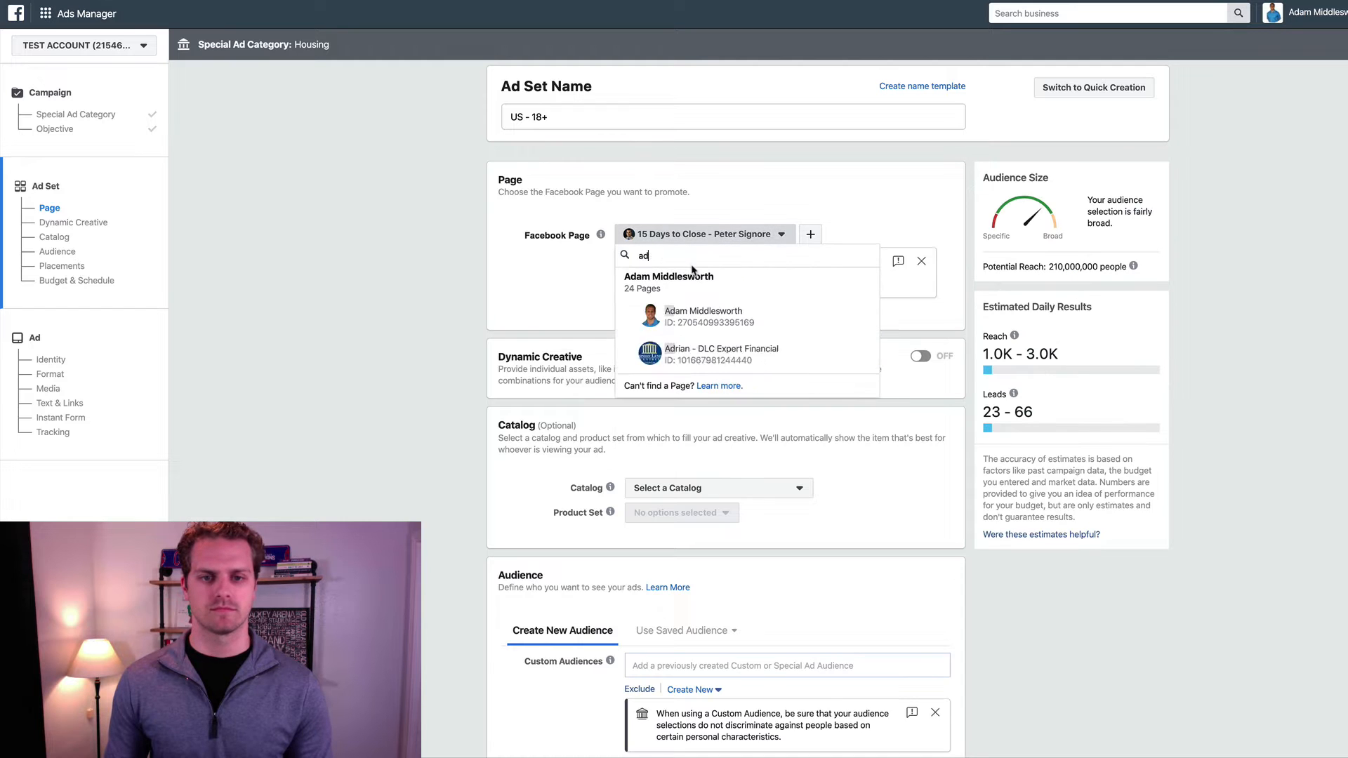
left_click(705, 323)
scroll(474, 414, "down", 3)
scroll(463, 411, "up", 4)
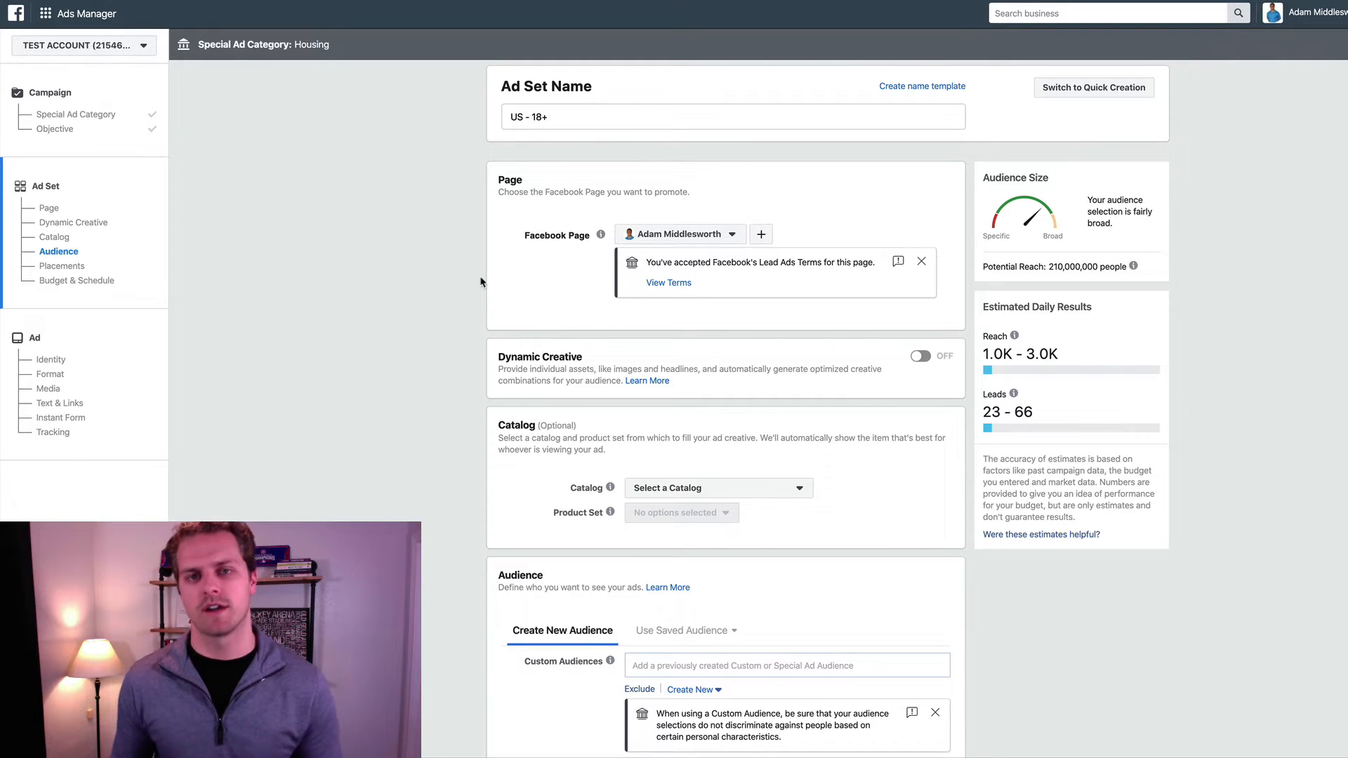
Step: Name the ad set "Move Down Seller - home owners"
triple_click(597, 117)
type("Move Down Seller")
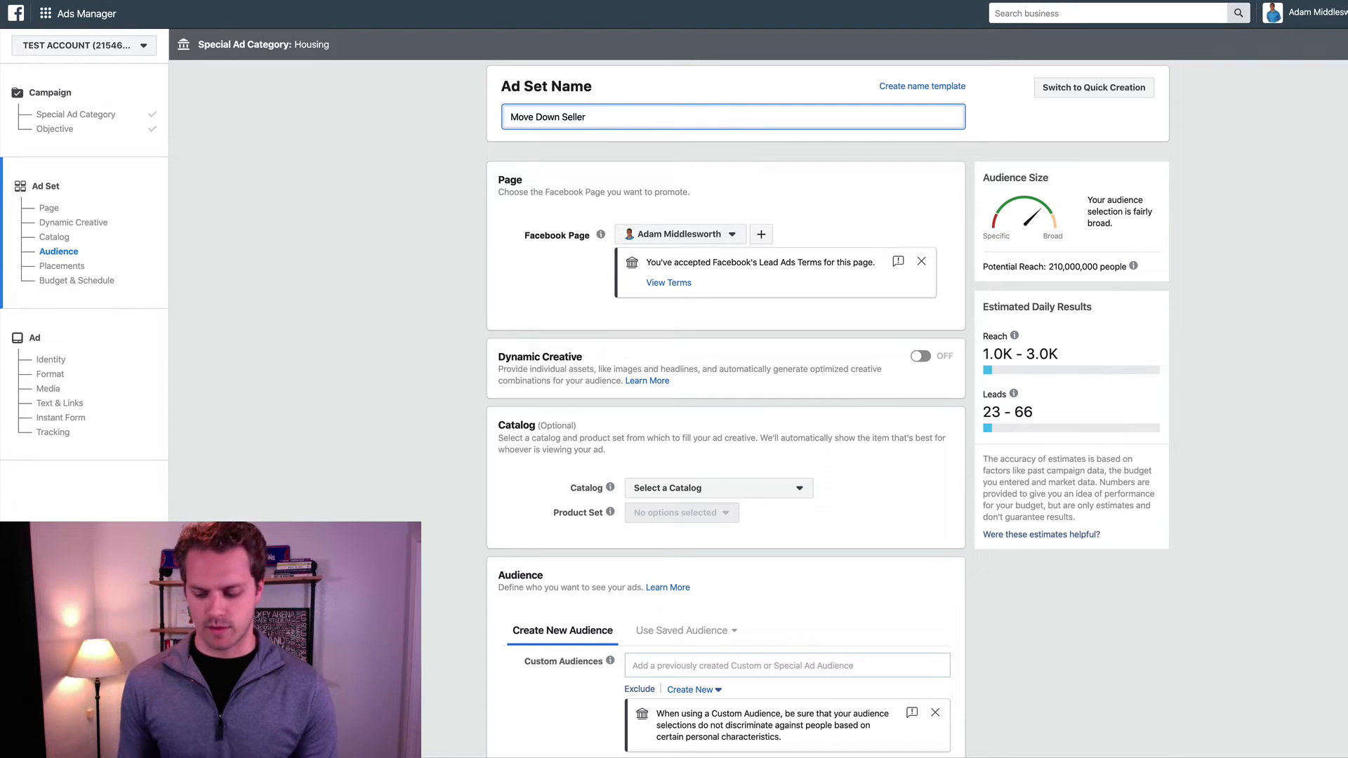
type(" - ")
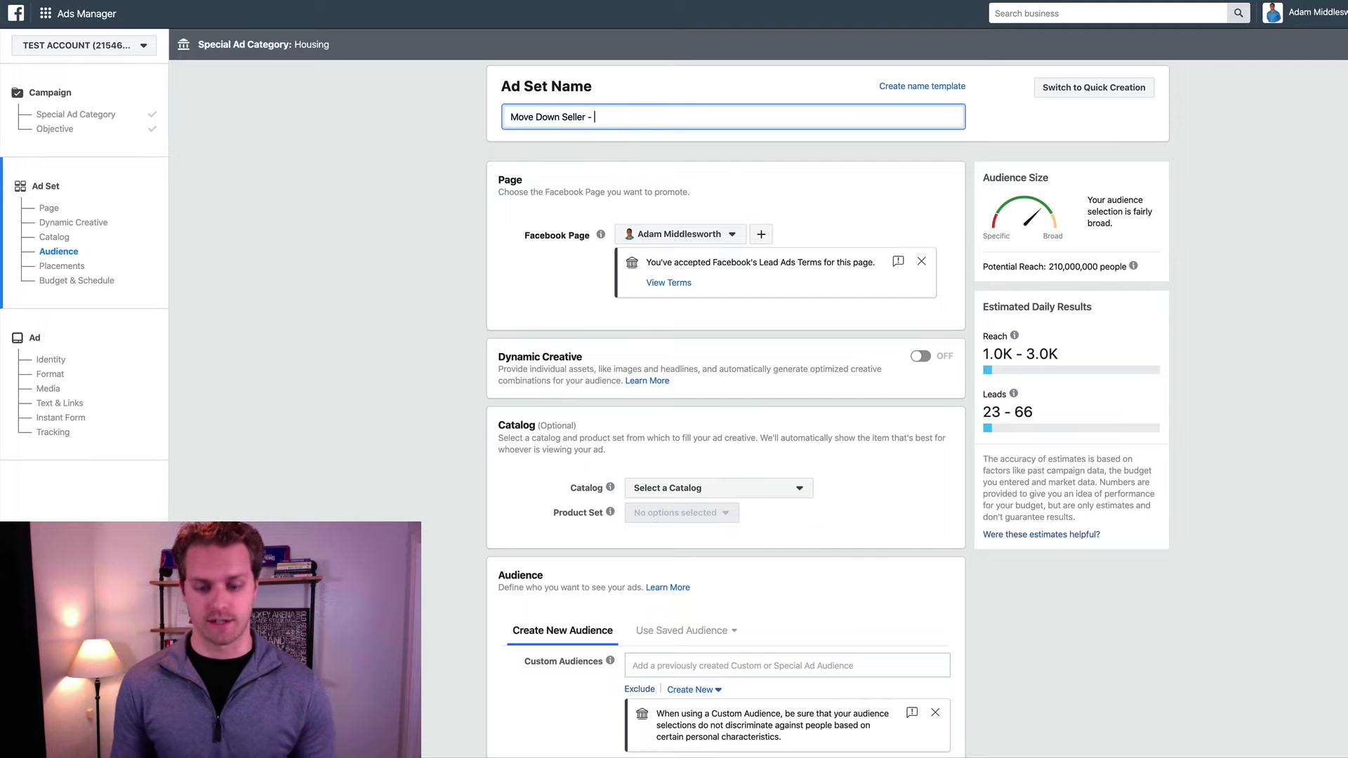
type("home owners")
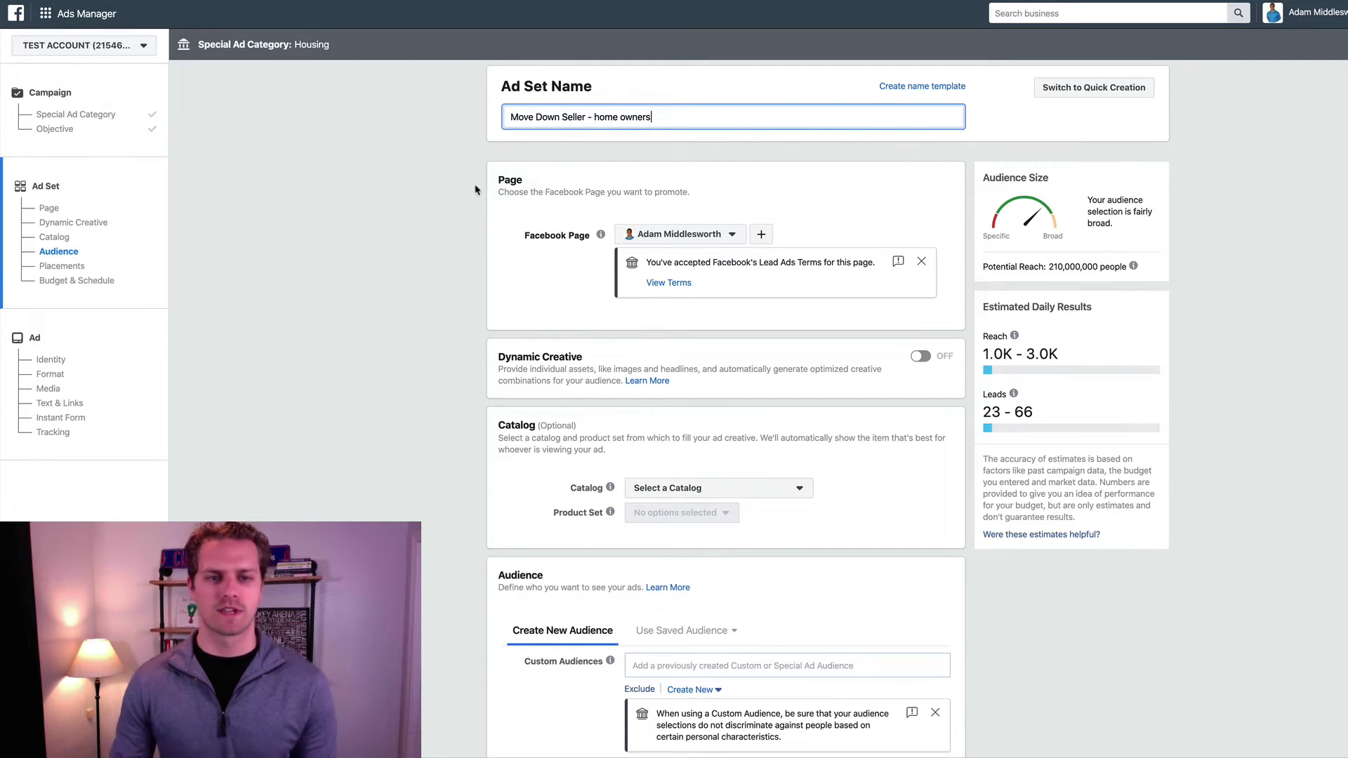
left_click(449, 216)
Step: Replace the audience's United States location with the city of Kokomo, Indiana
scroll(439, 316, "down", 6)
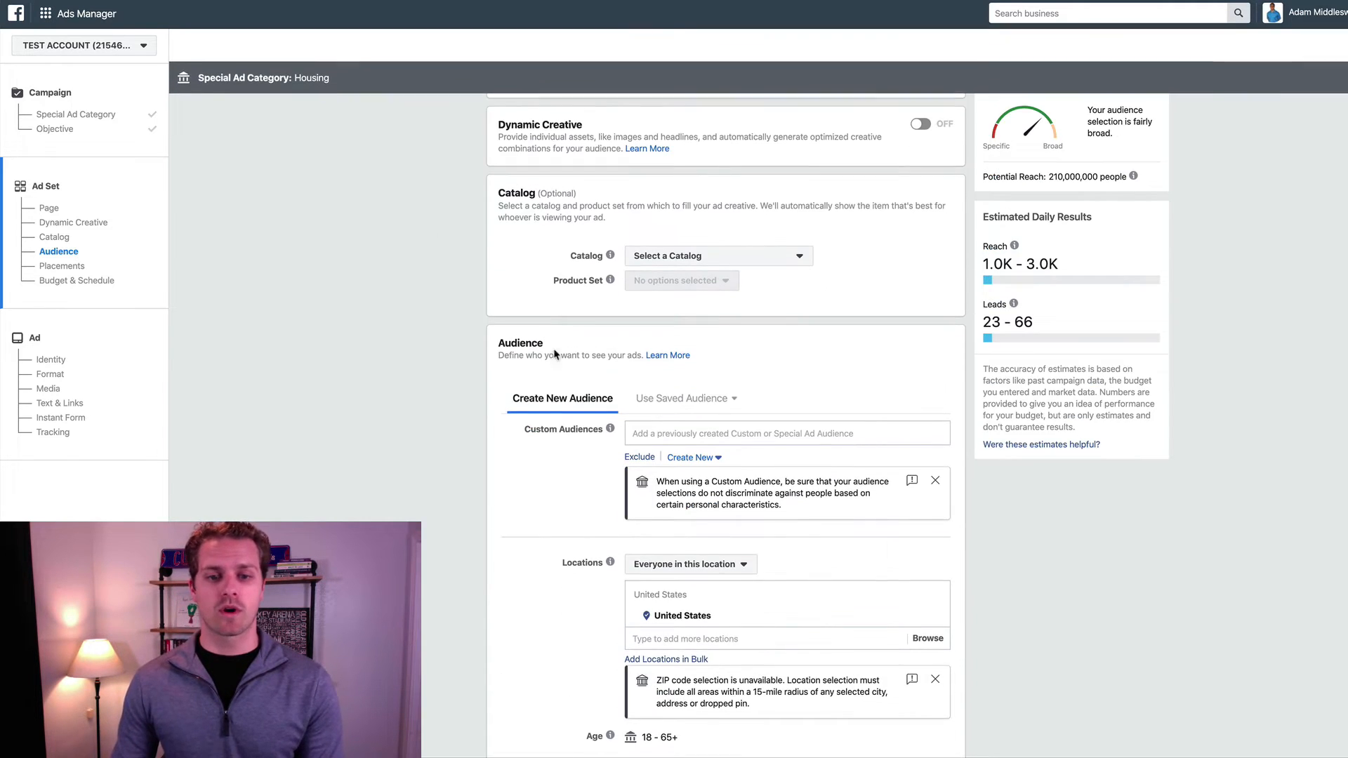
left_click(716, 479)
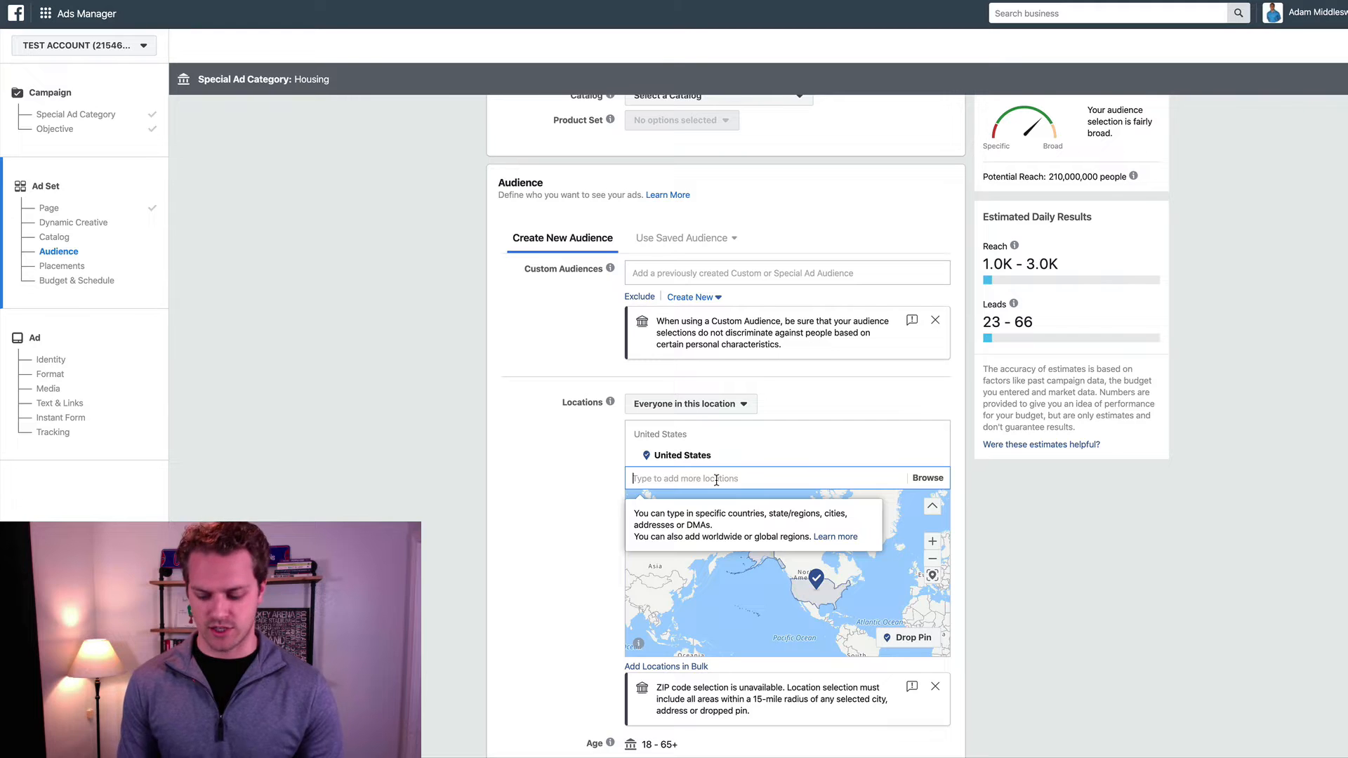
type("kokomo")
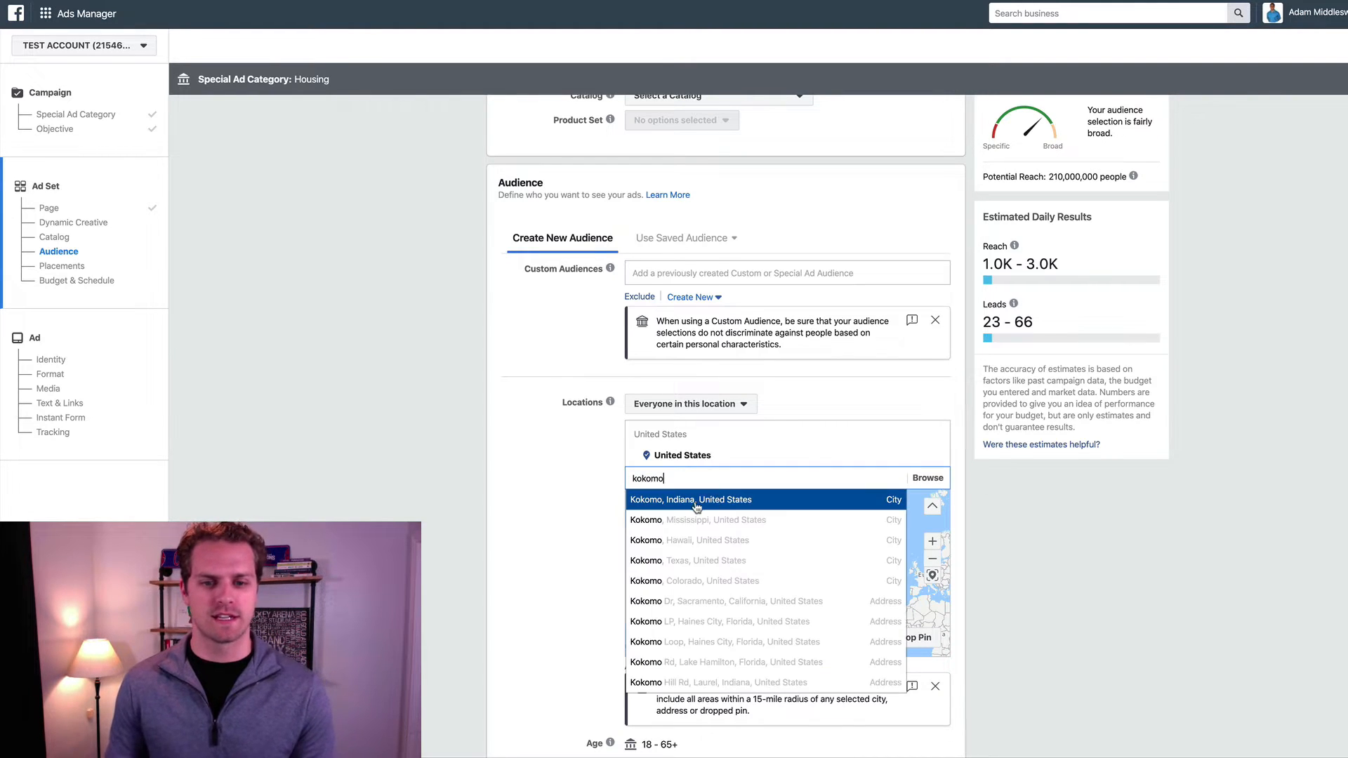
left_click(699, 507)
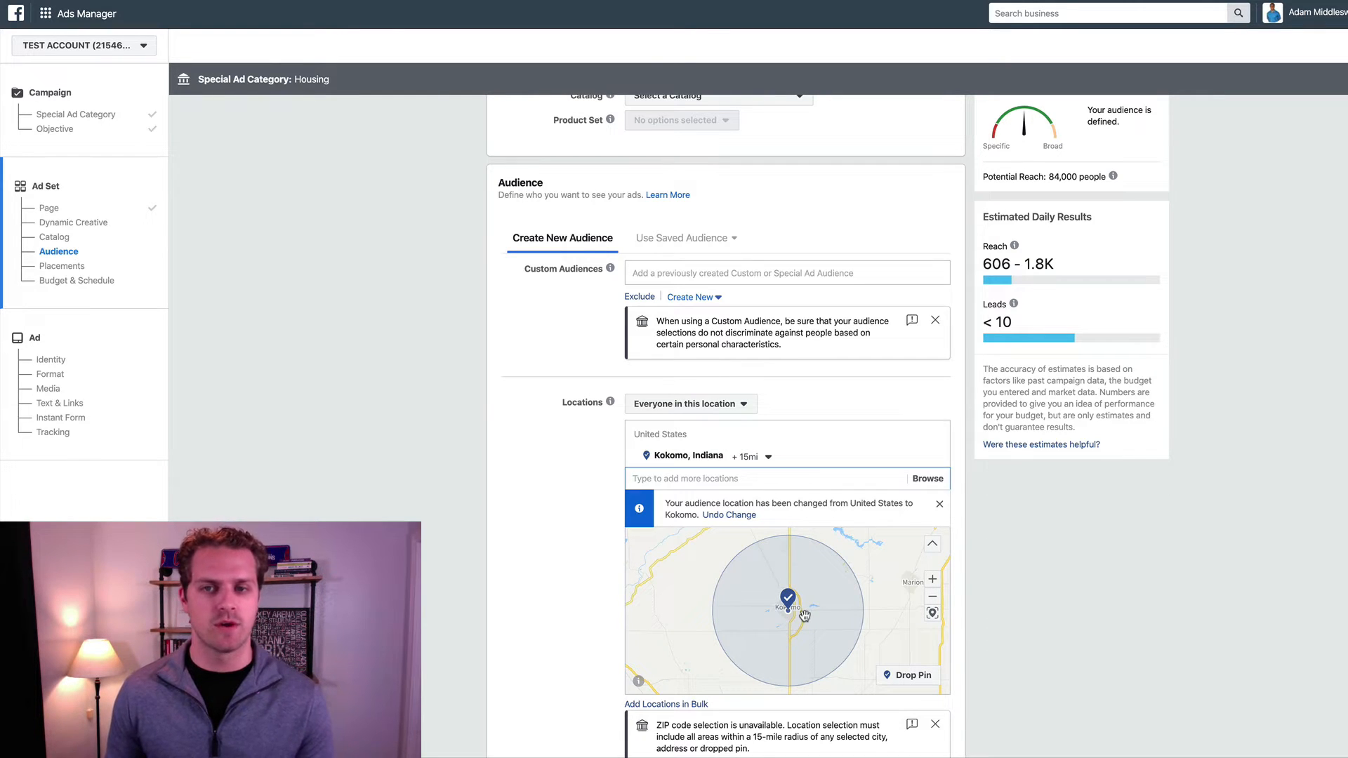
Step: Restrict the location targeting to people who live in this location and check the audience's potential reach
left_click(678, 409)
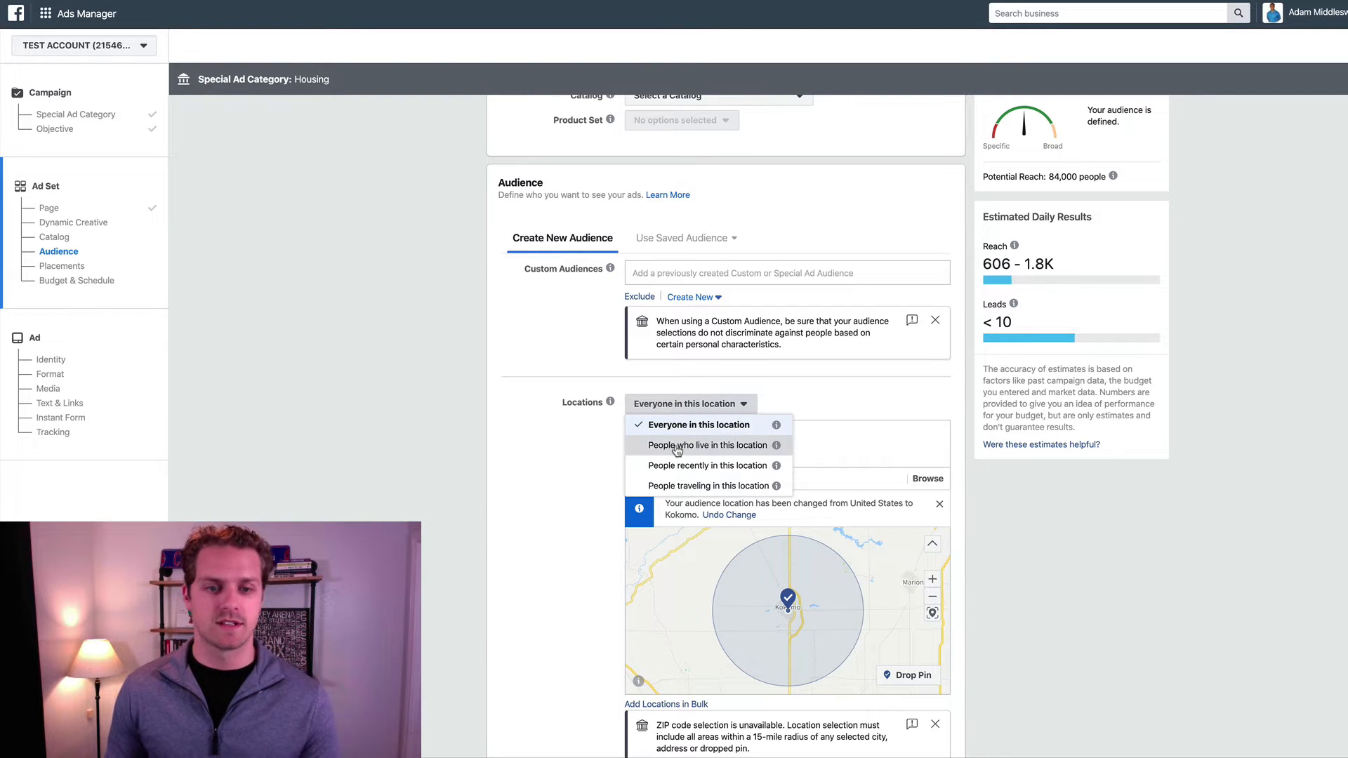
left_click(676, 447)
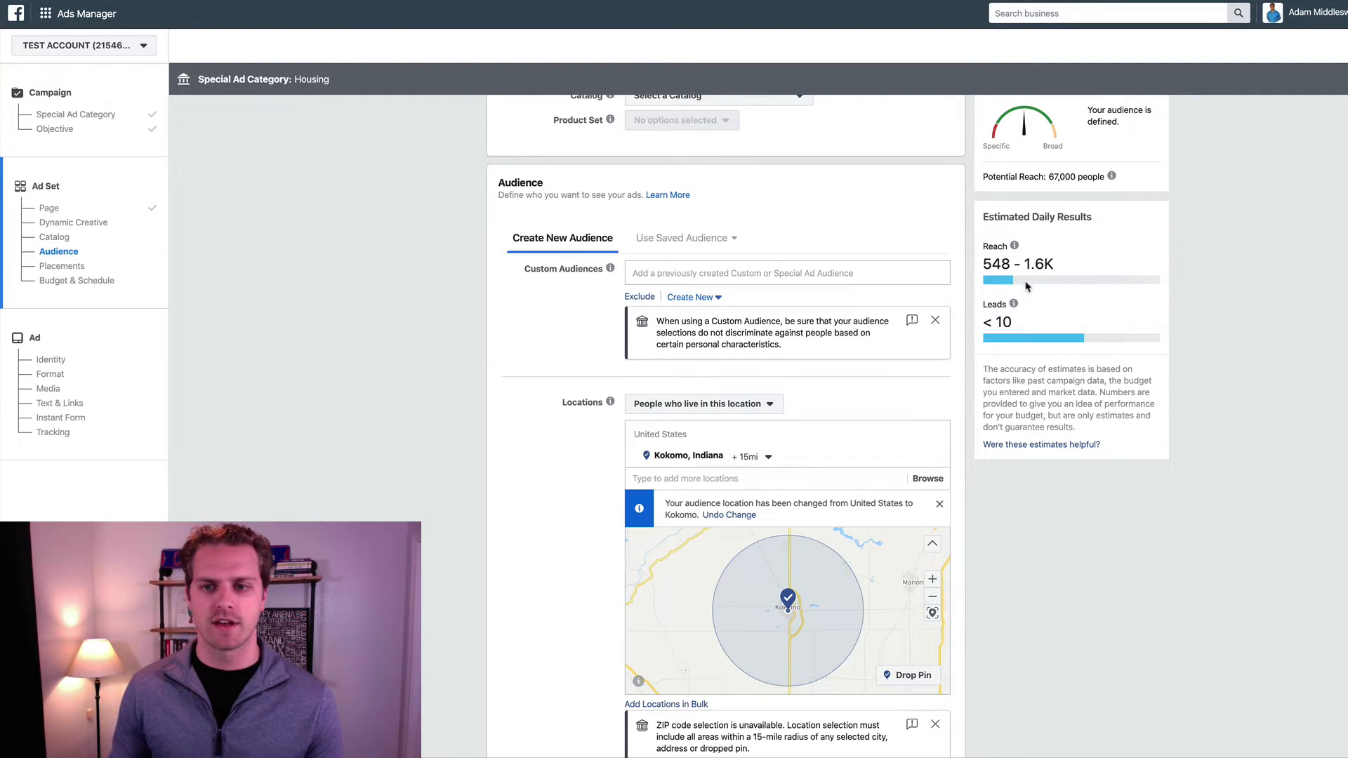
left_click_drag(1048, 178, 1104, 177)
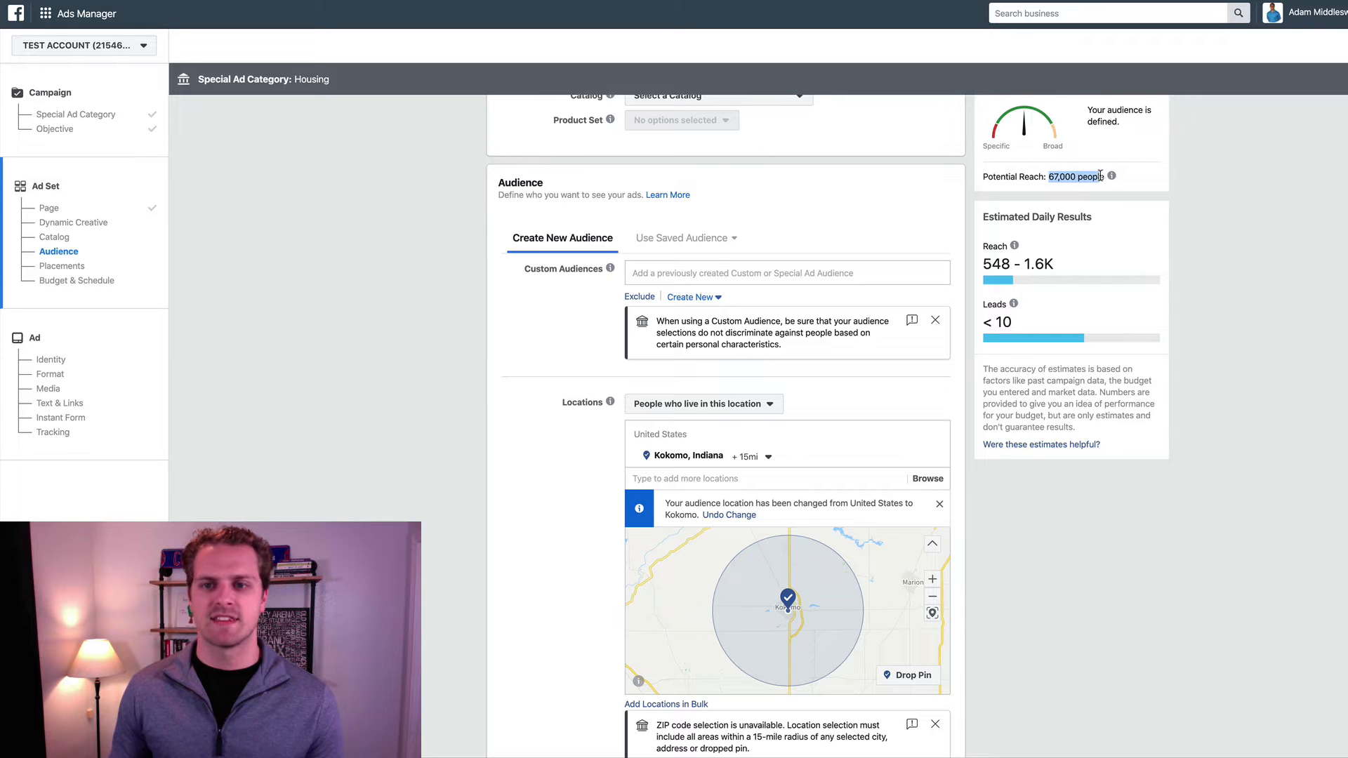
left_click(534, 412)
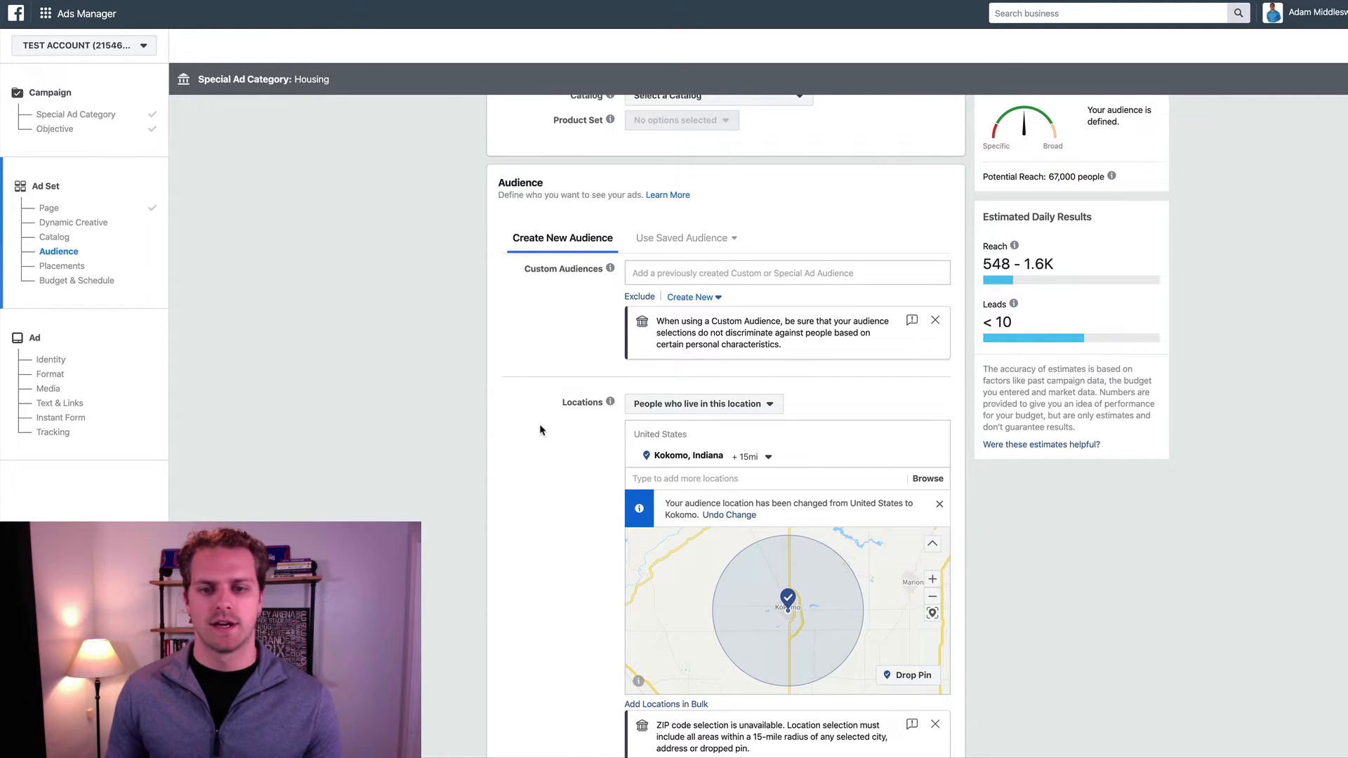
Step: Add the Home improvement interest to the audience's detailed targeting
scroll(541, 429, "down", 1)
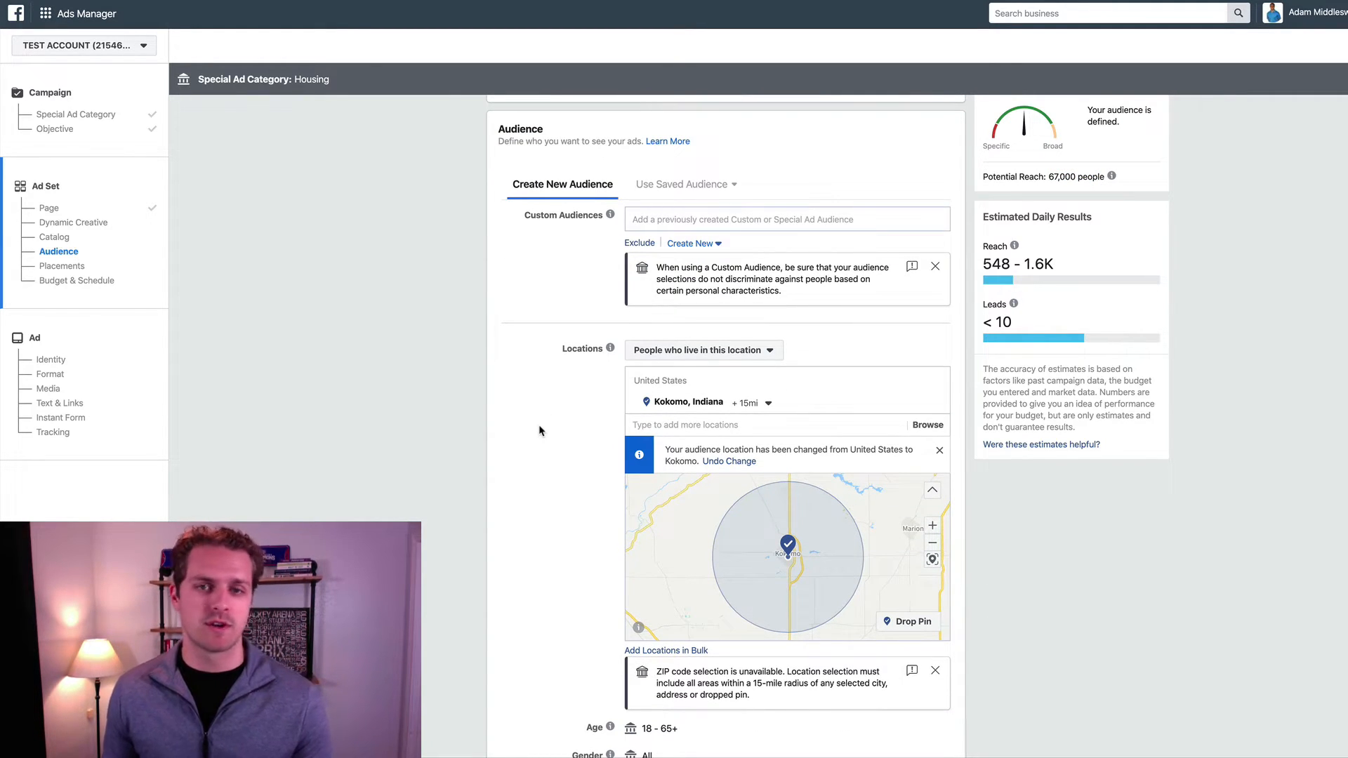
scroll(580, 435, "down", 4)
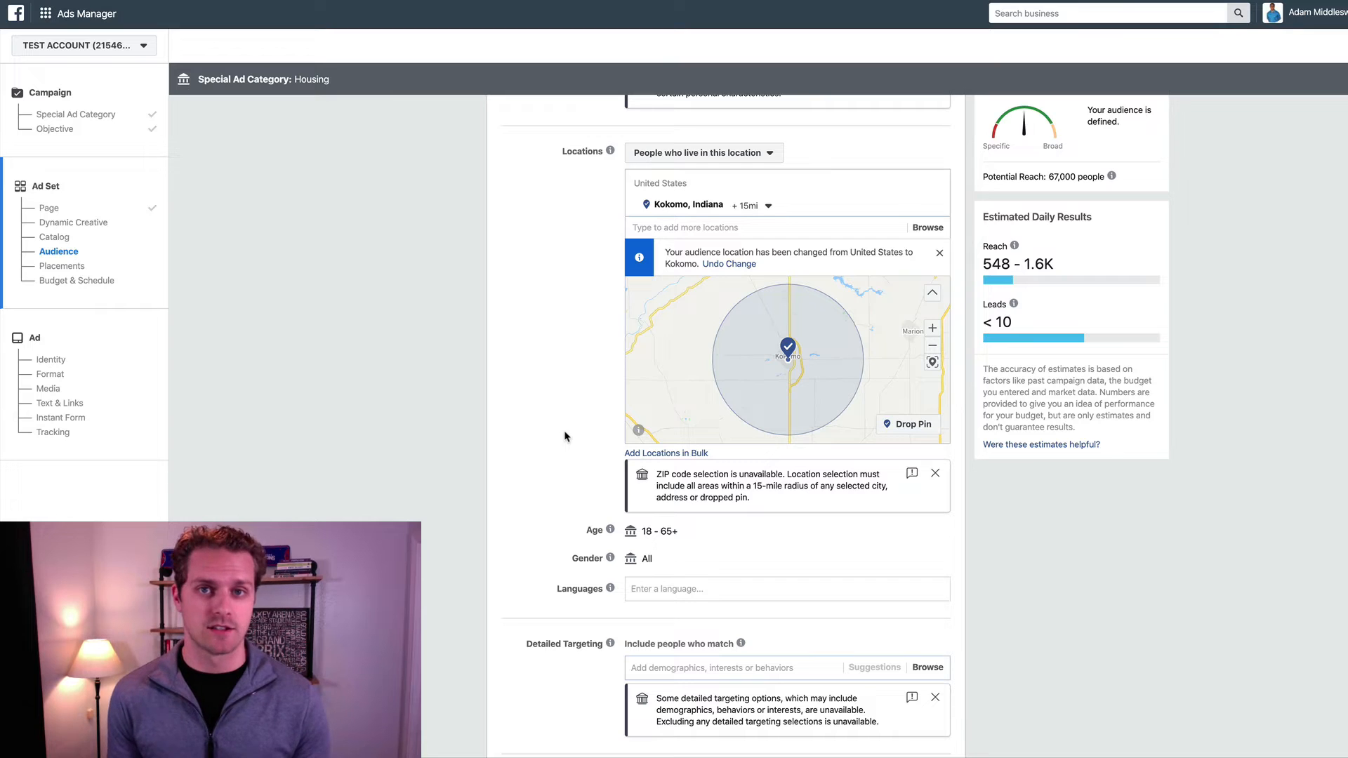
scroll(565, 435, "down", 2)
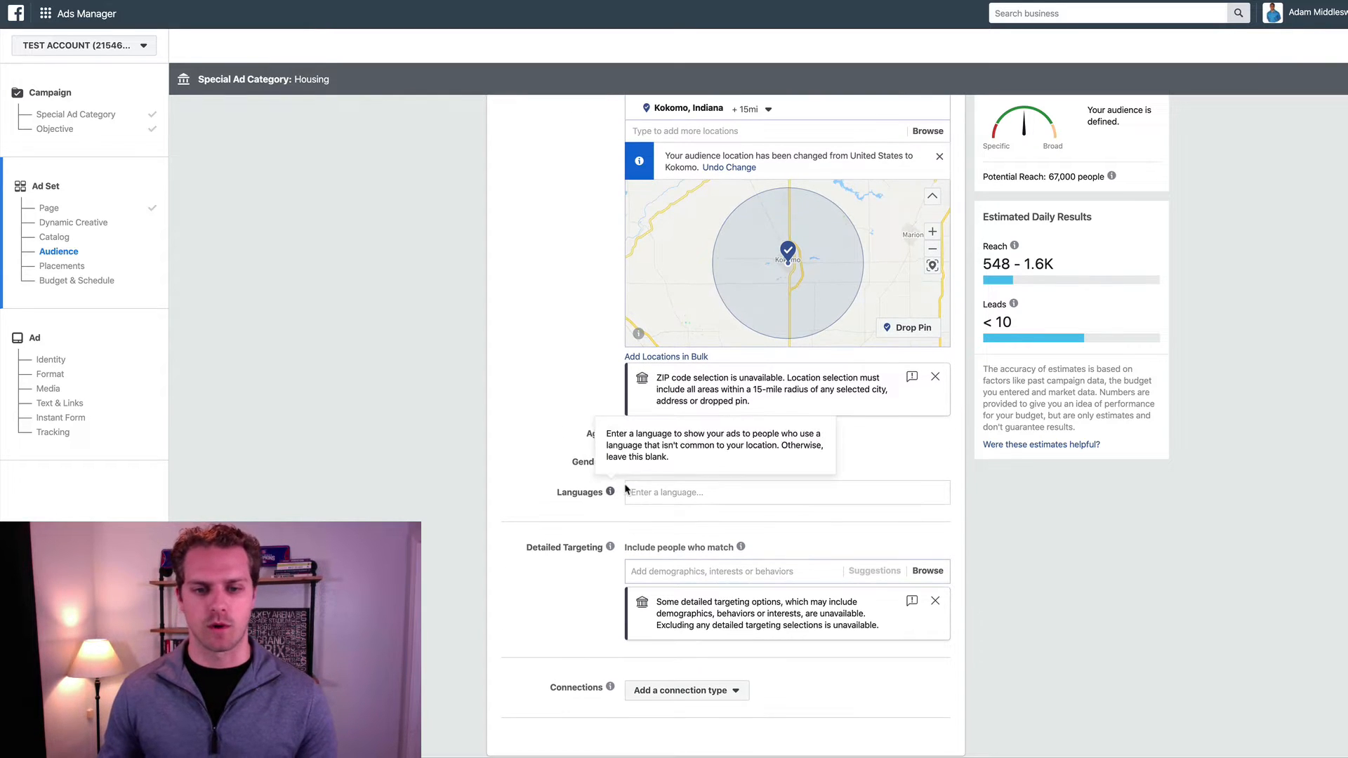
scroll(659, 497, "down", 1)
left_click(651, 497)
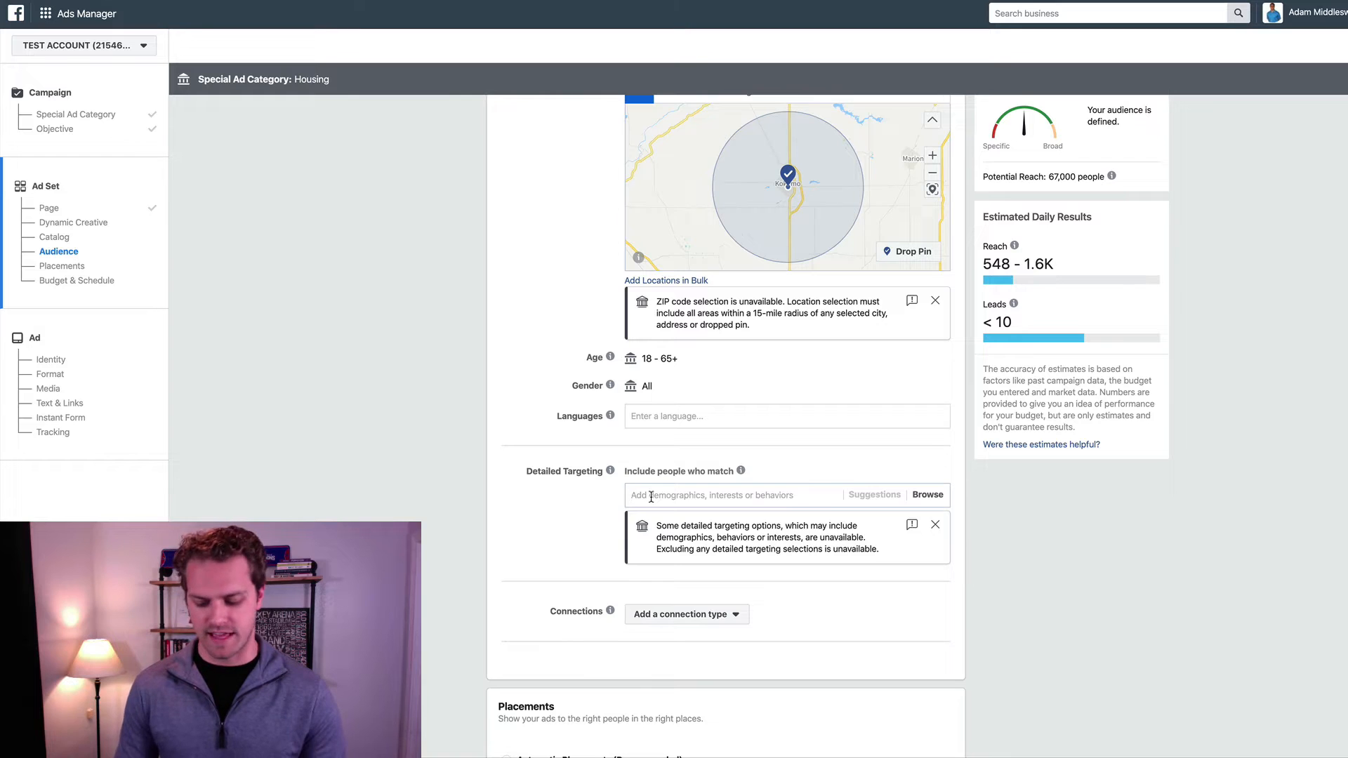
left_click(651, 497)
type("home imrp")
key("BackSpace")
key("BackSpace")
type("pro")
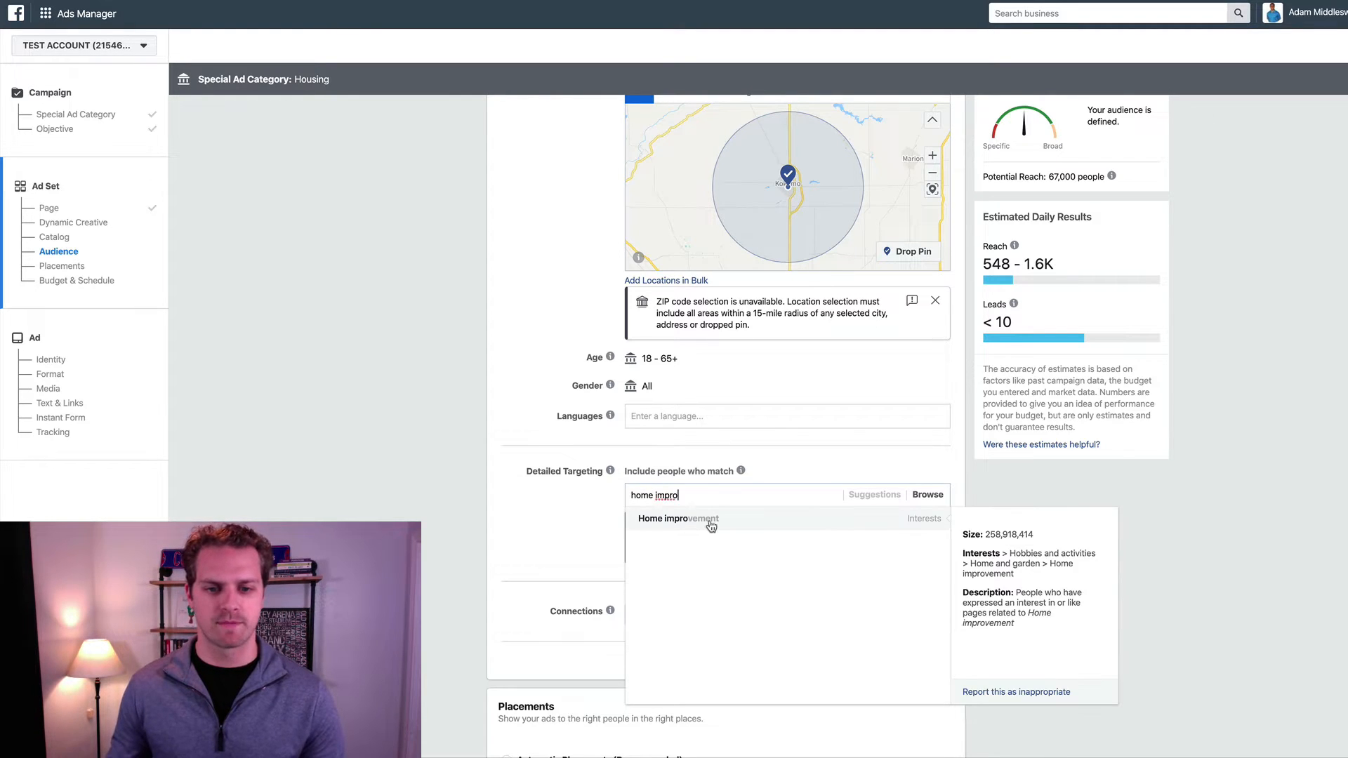
left_click(710, 519)
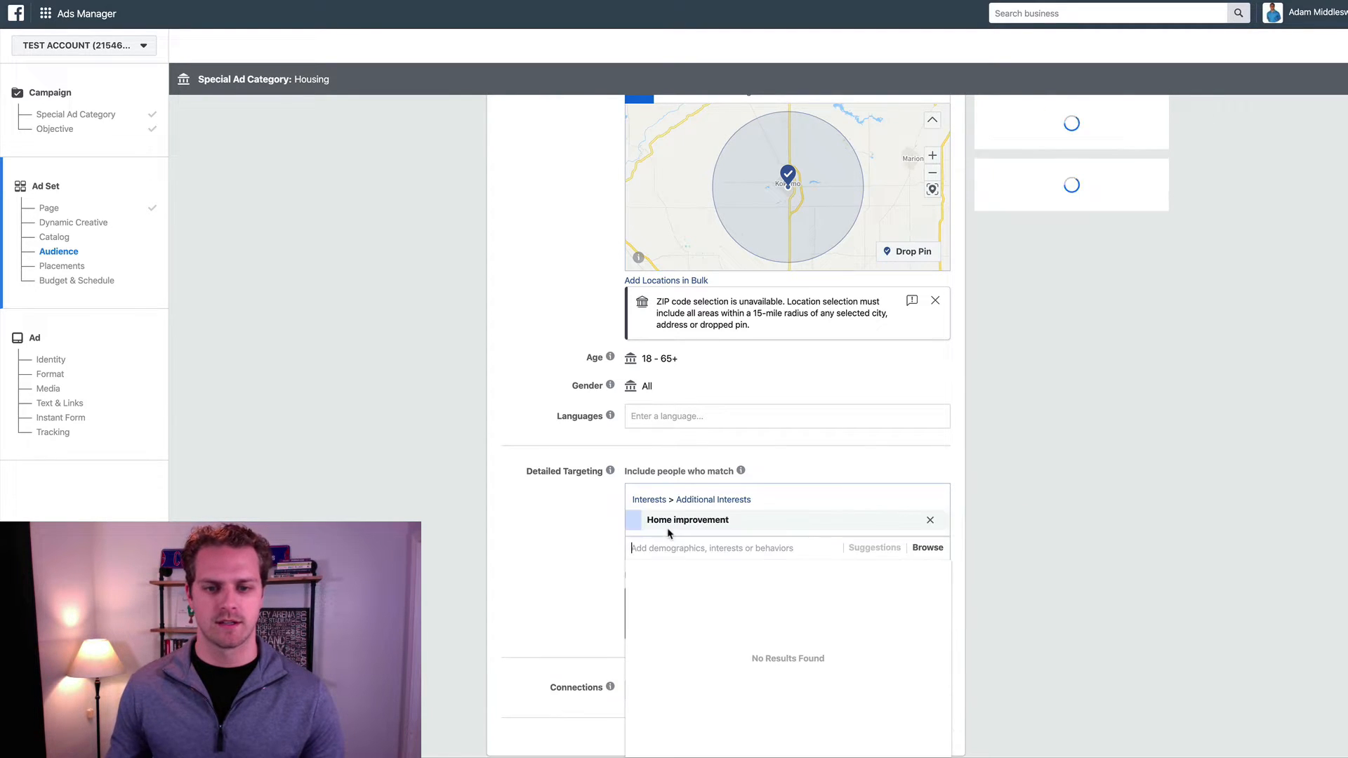
Step: Add the suggested interests Renovation and Home repair to the detailed targeting
left_click(871, 555)
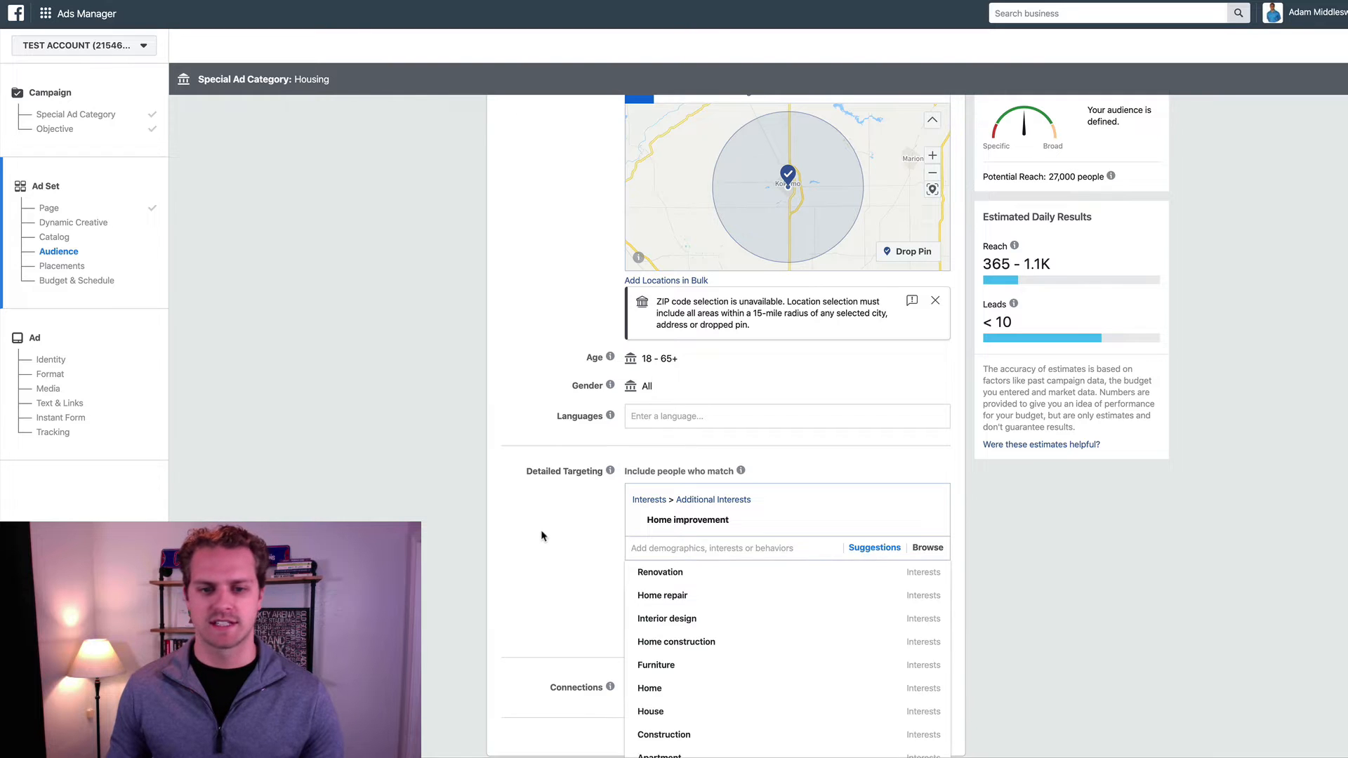
scroll(542, 536, "down", 2)
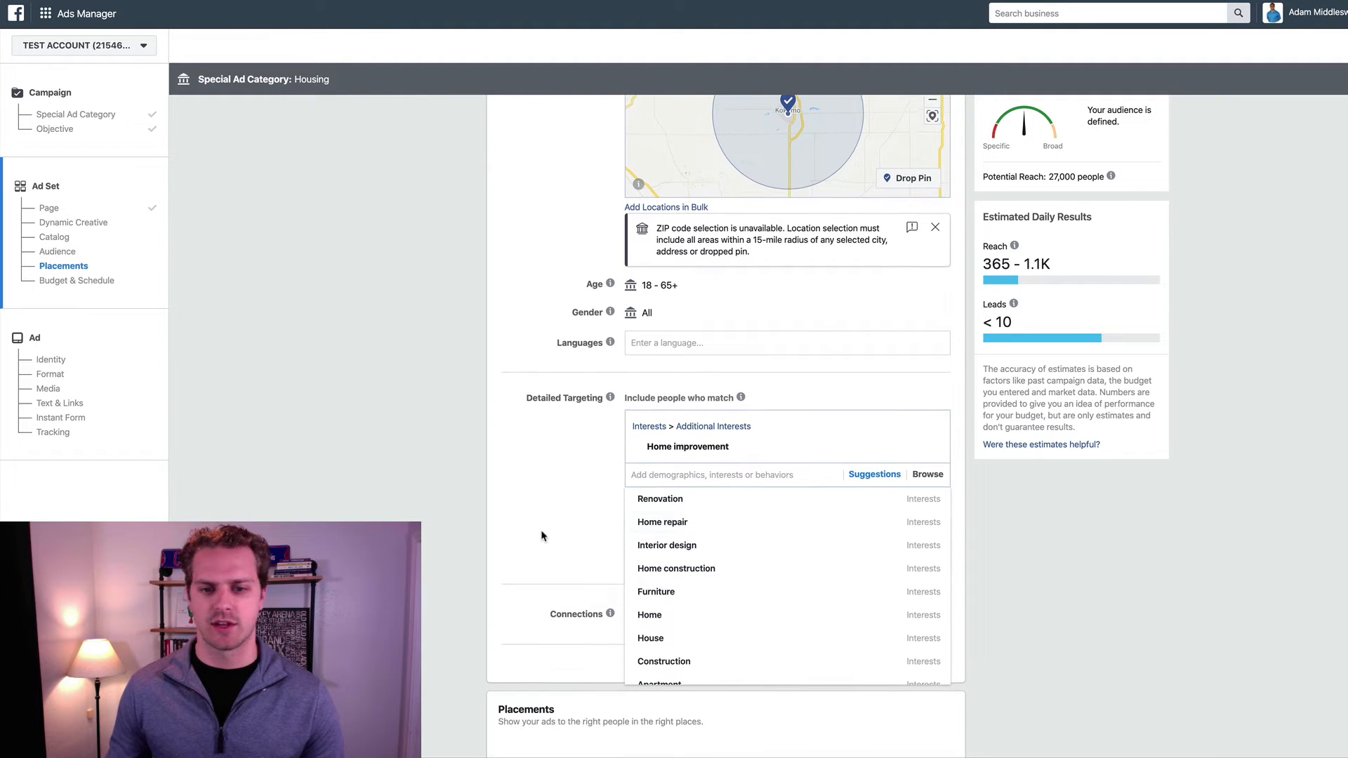
left_click(676, 502)
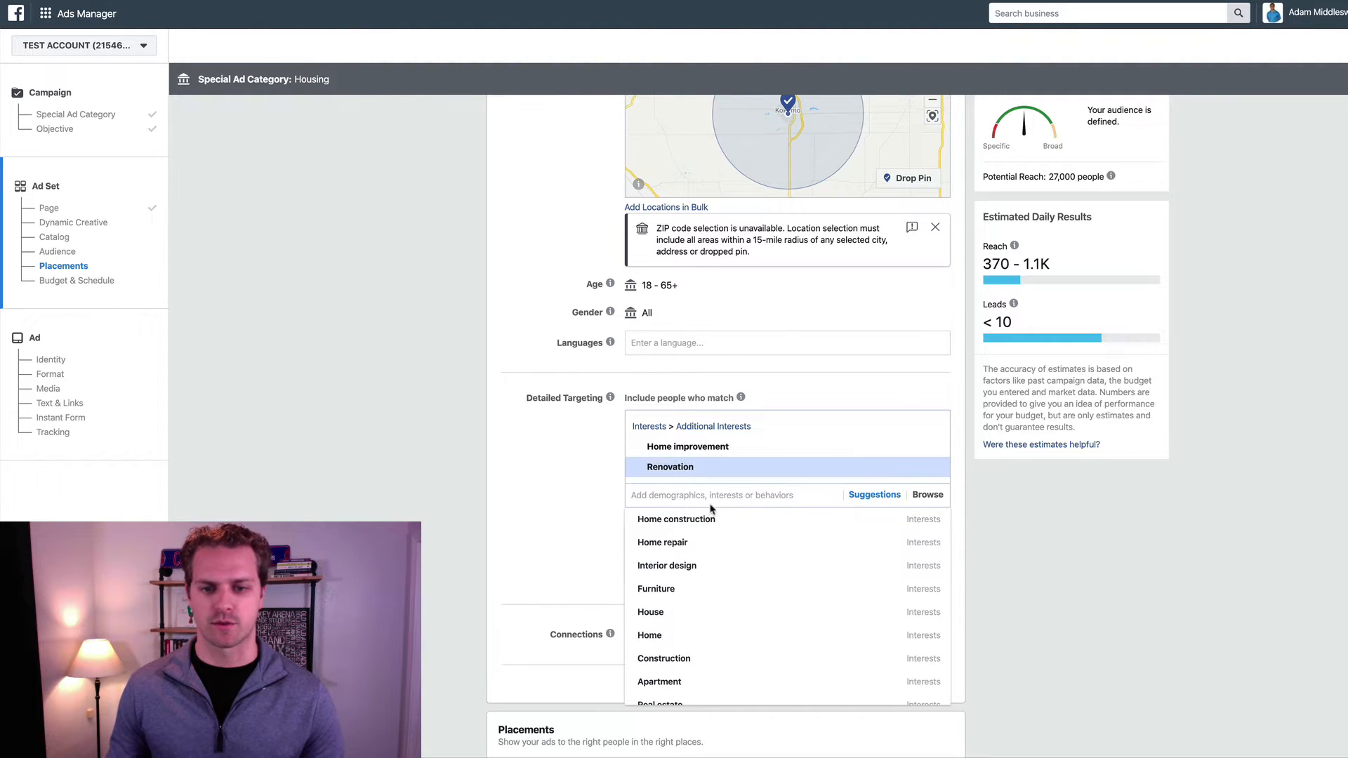
left_click(680, 545)
scroll(564, 528, "down", 2)
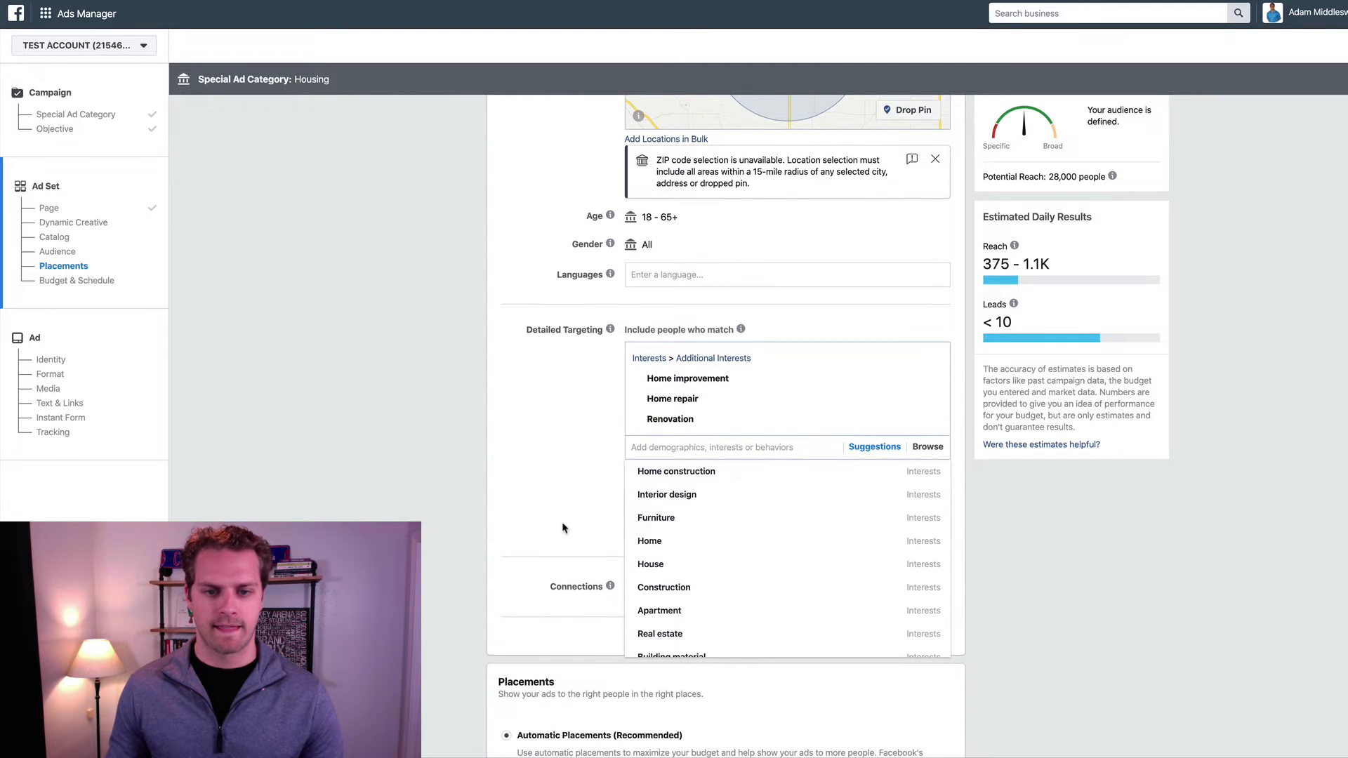
Step: Add the suggested interest For sale by owner to the detailed targeting and close the suggestions list
mouse_move(708, 495)
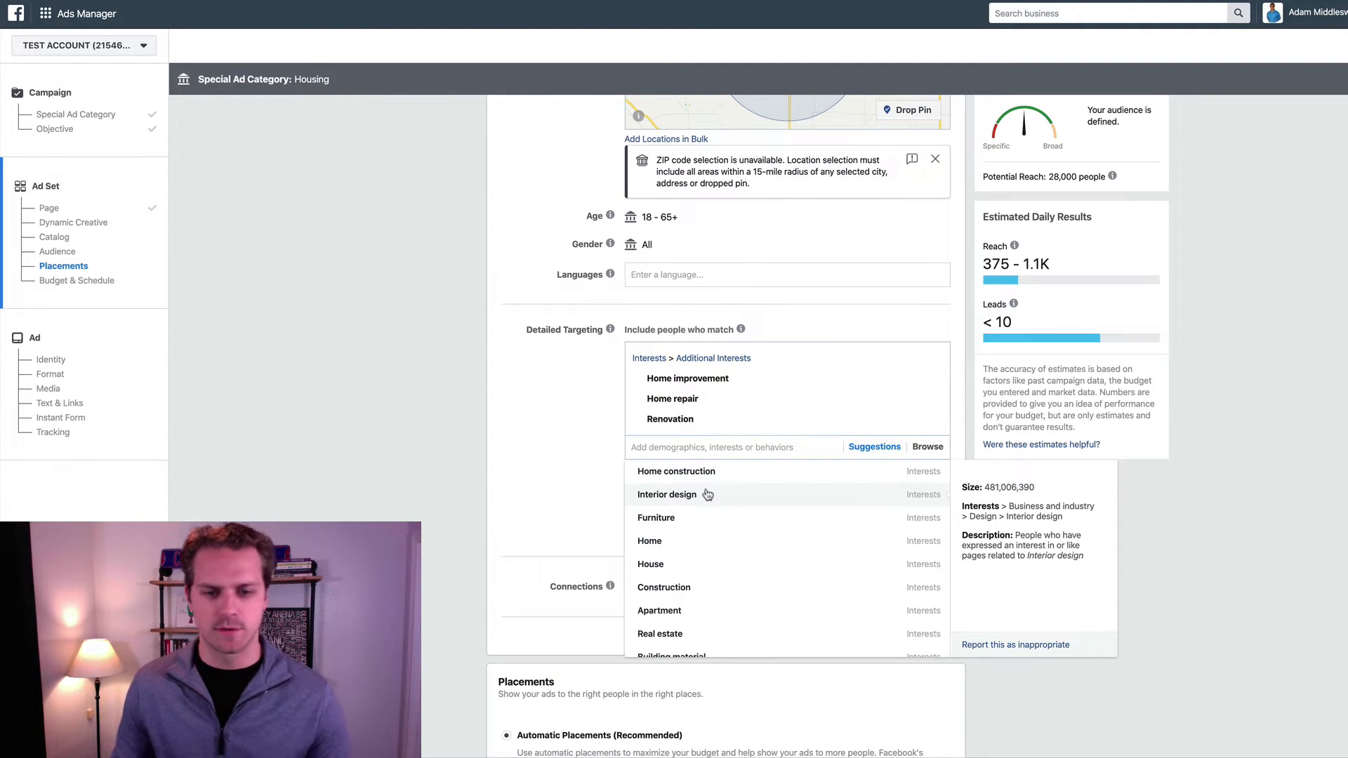
scroll(698, 555, "down", 2)
scroll(738, 561, "down", 3)
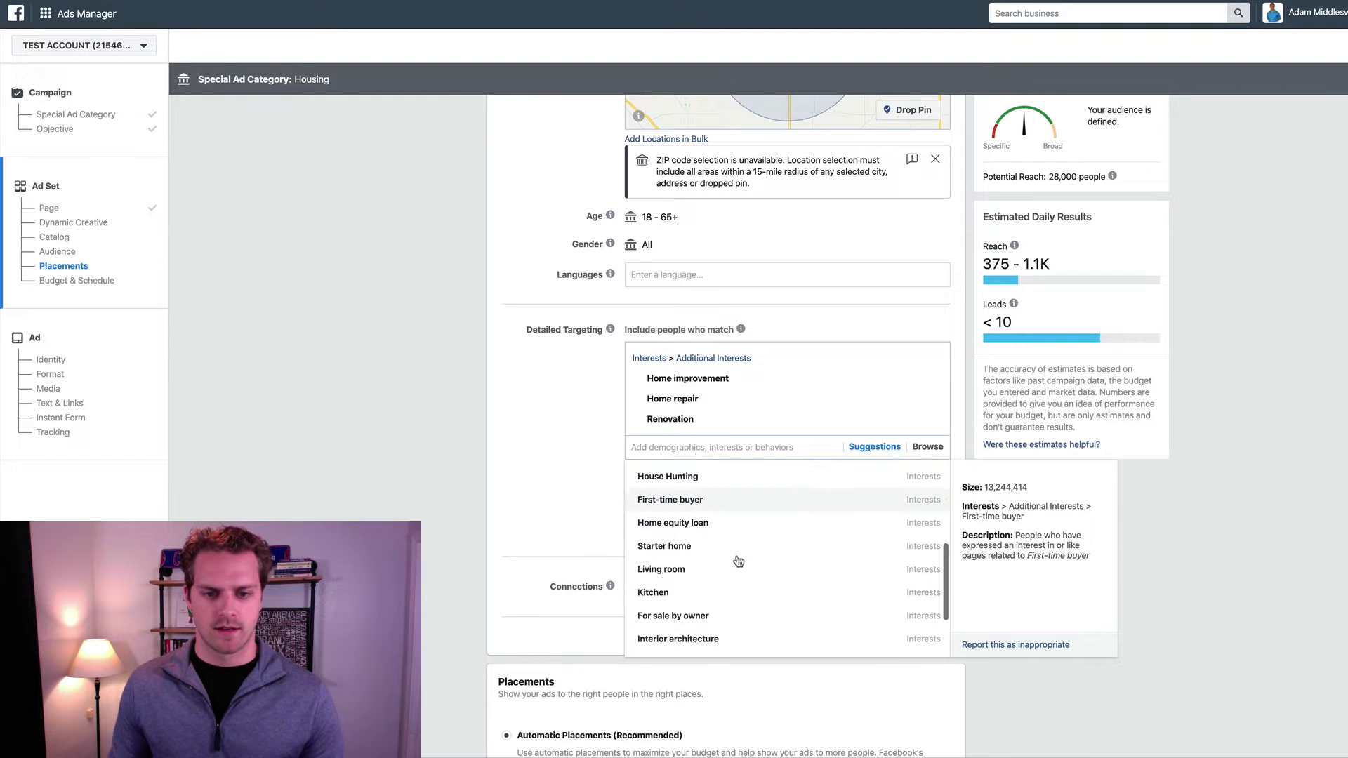
scroll(738, 560, "down", 2)
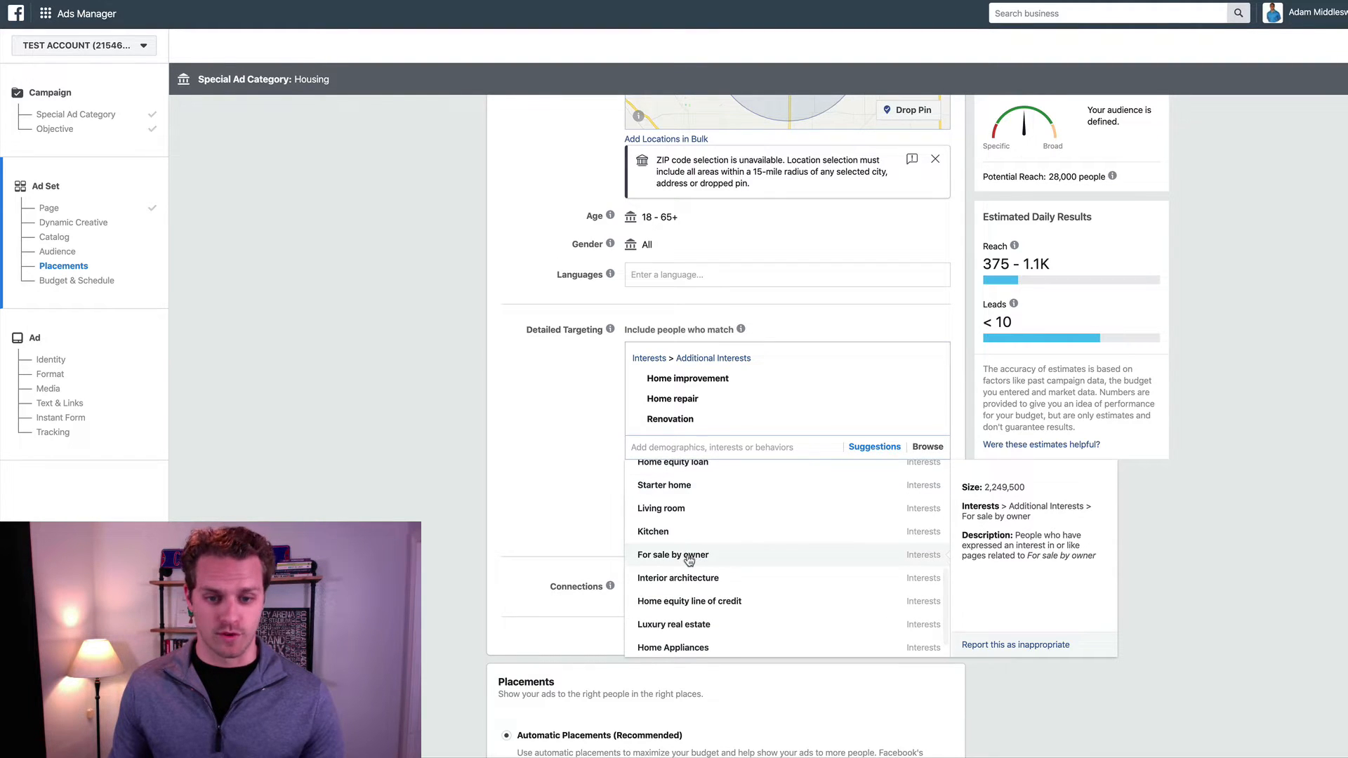
left_click(689, 556)
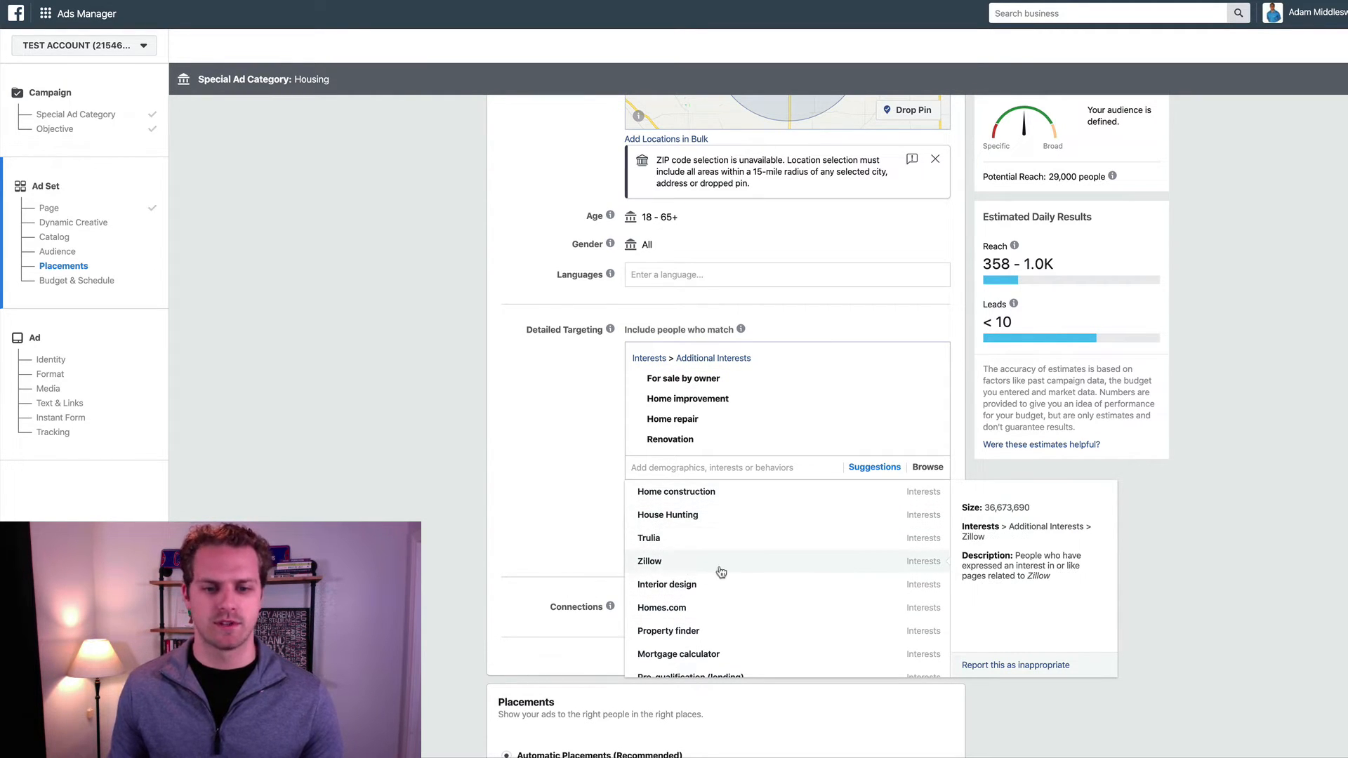
scroll(744, 574, "down", 3)
scroll(754, 573, "down", 2)
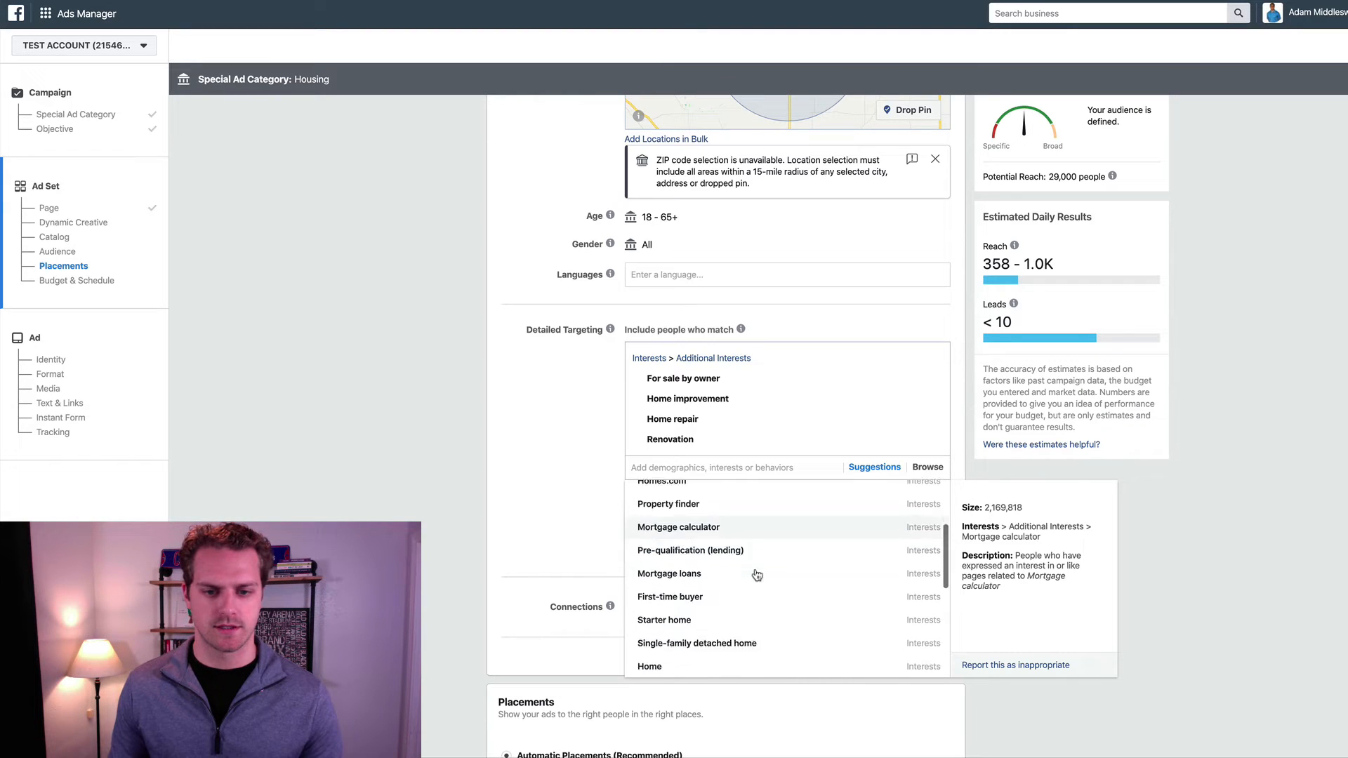
scroll(737, 566, "up", 5)
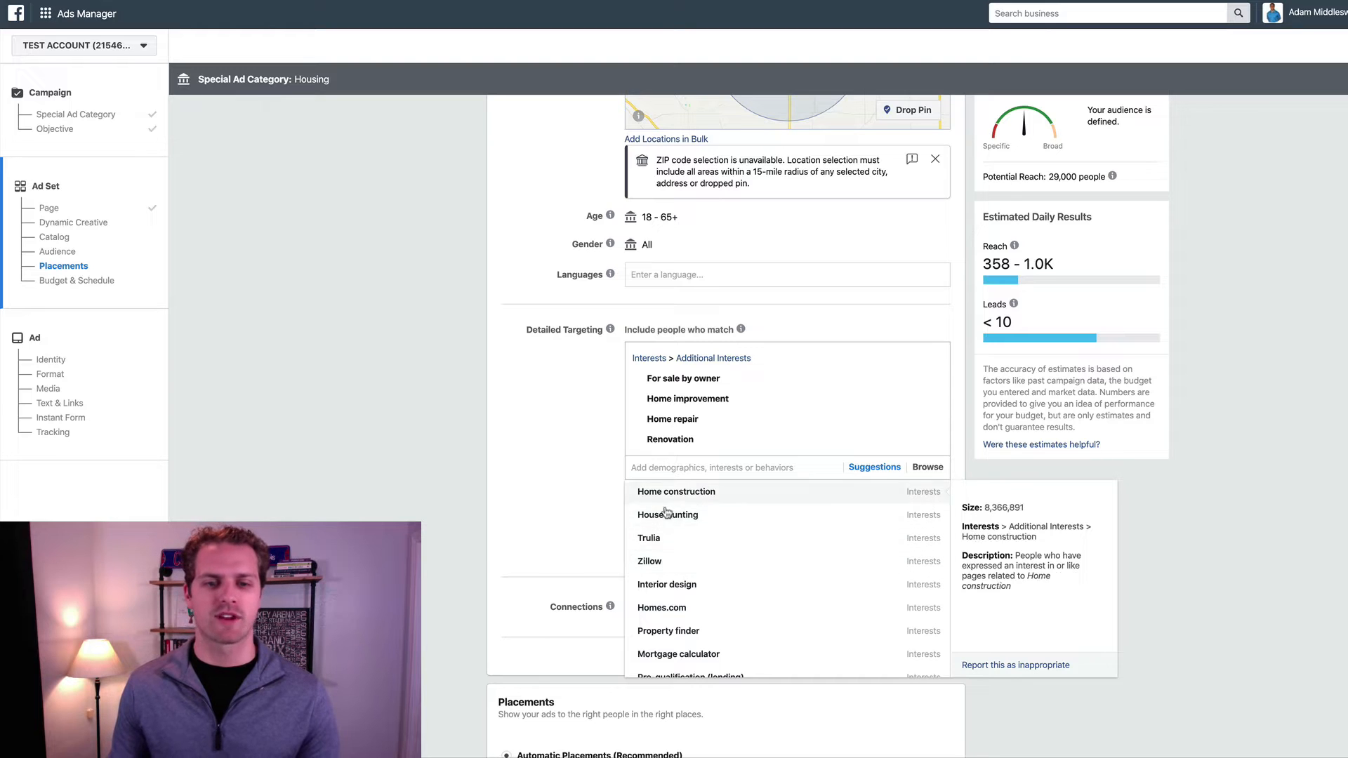
left_click(563, 419)
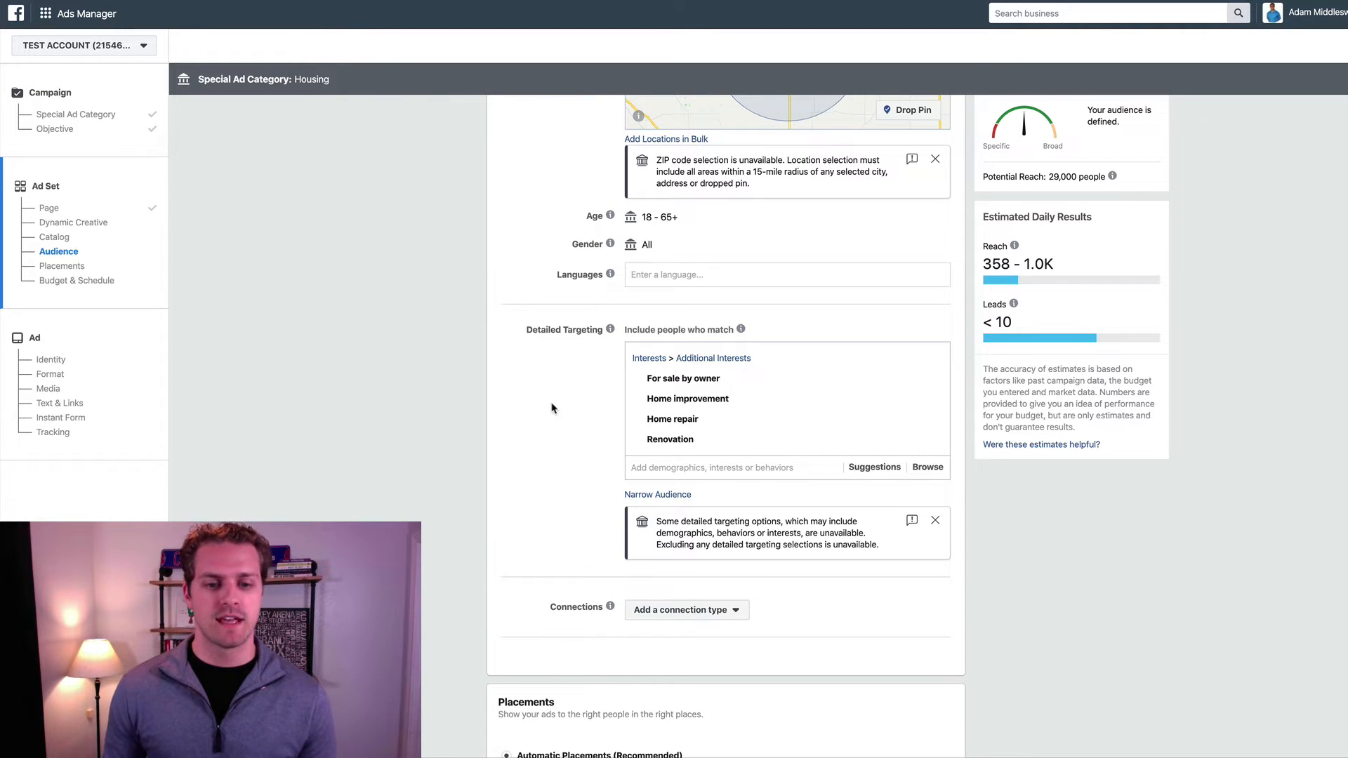
Step: Switch the ad set to manually edited placements and exclude the Instagram platform
scroll(555, 414, "down", 5)
left_click(506, 489)
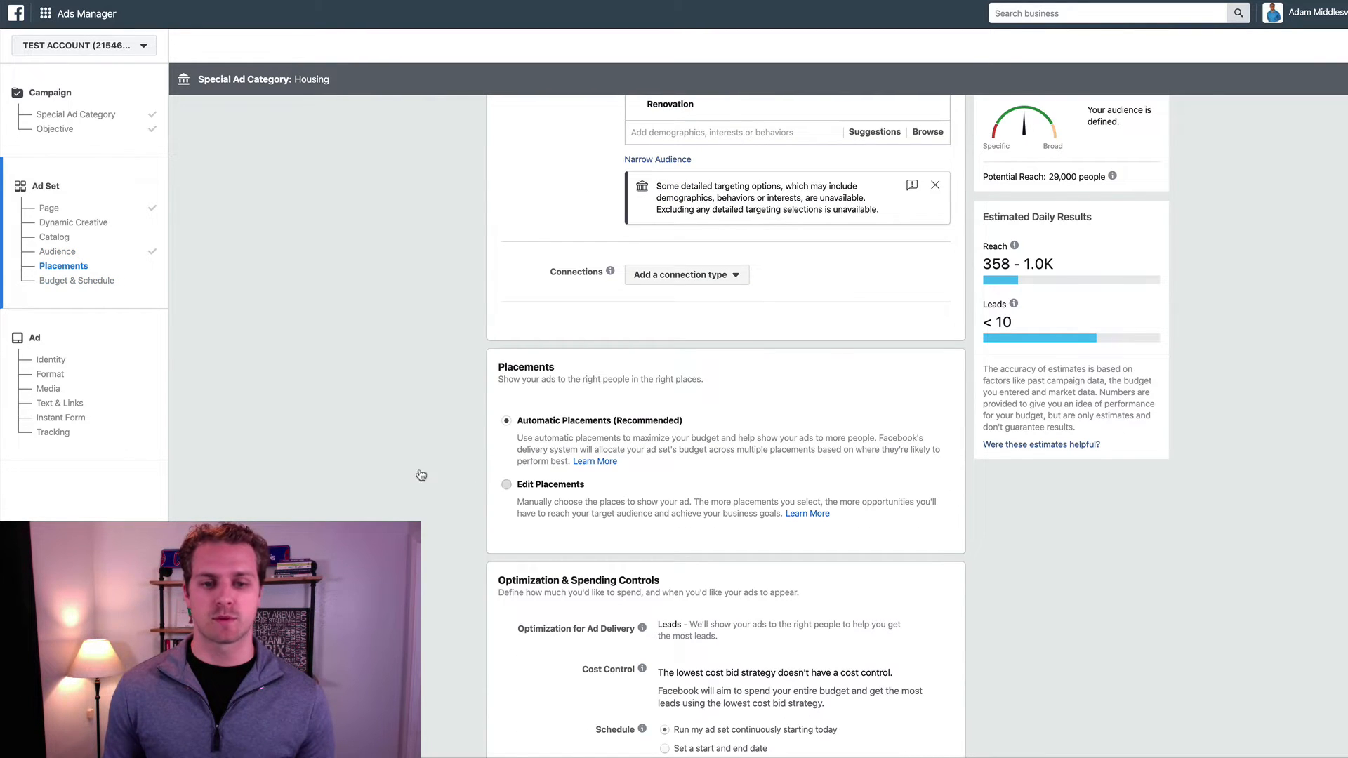
scroll(416, 465, "down", 2)
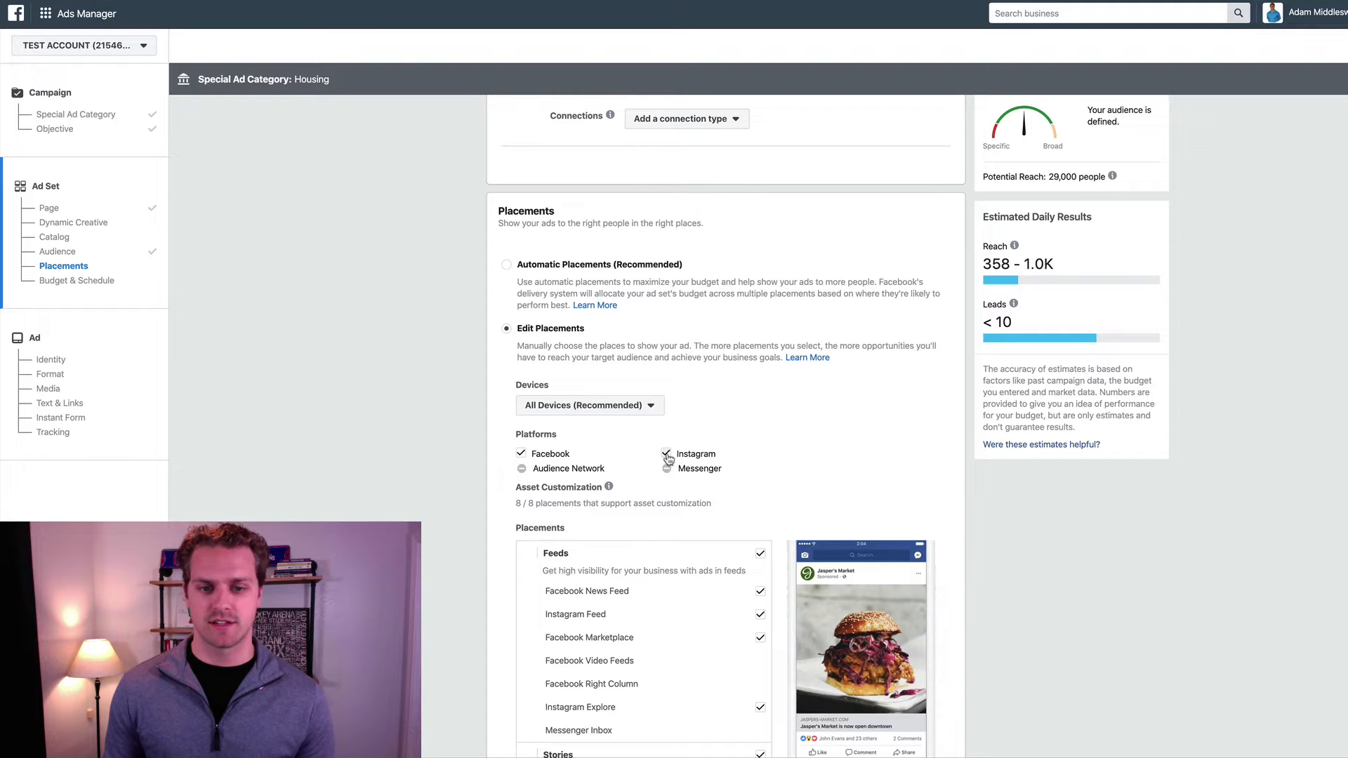
left_click(693, 453)
Step: Remove the Facebook Stories, In-Stream and In-Article placements, keeping only Facebook News Feed and Facebook Marketplace
scroll(735, 529, "down", 2)
scroll(735, 529, "down", 3)
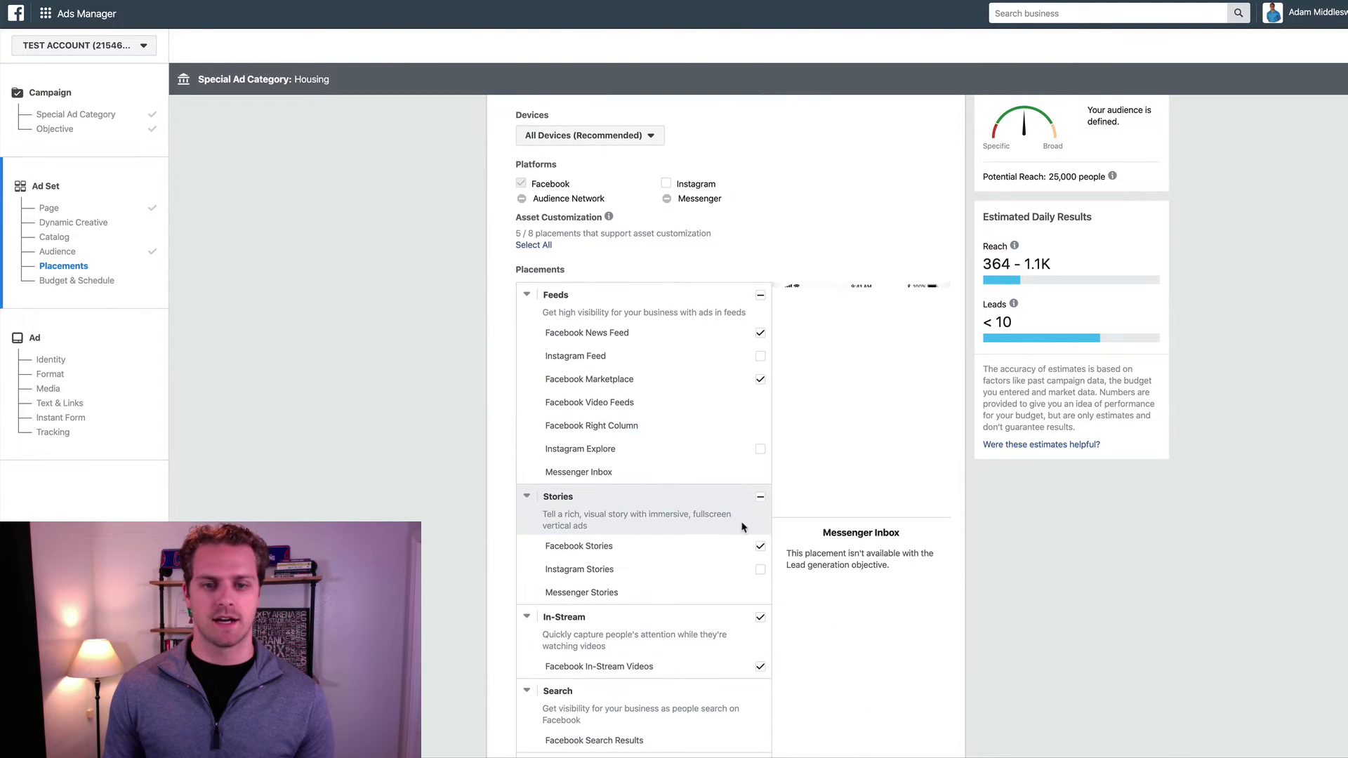
left_click(760, 546)
scroll(766, 596, "down", 1)
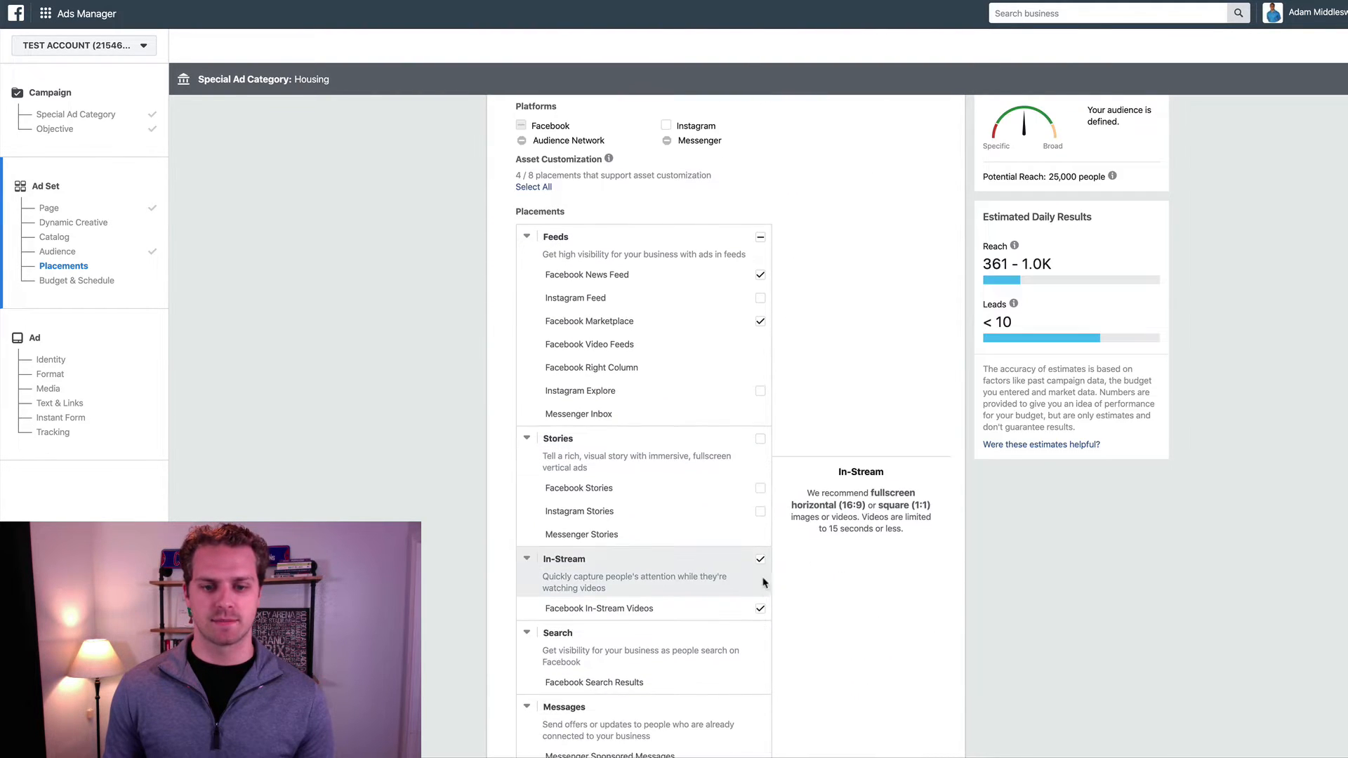
left_click(761, 561)
scroll(781, 595, "down", 2)
left_click(759, 668)
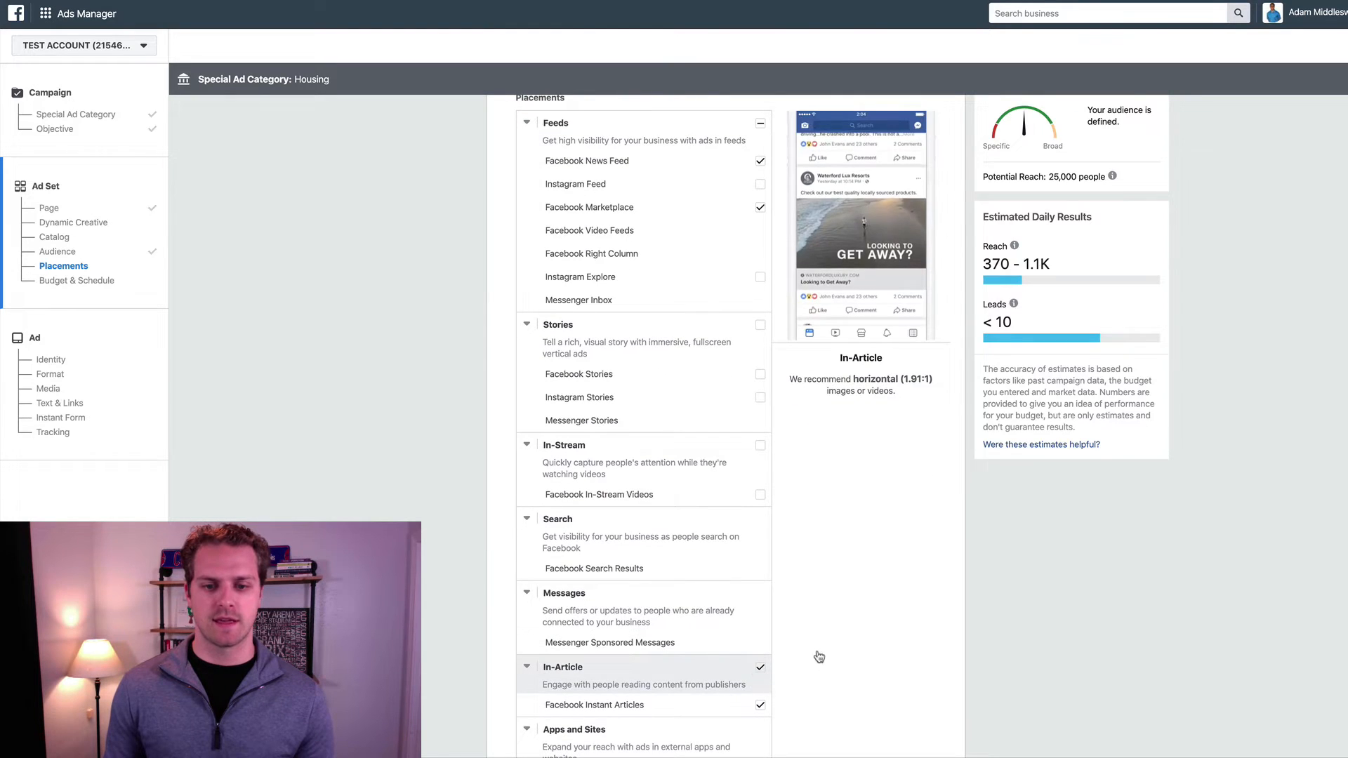
scroll(791, 644, "down", 3)
scroll(761, 680, "up", 3)
scroll(725, 613, "up", 1)
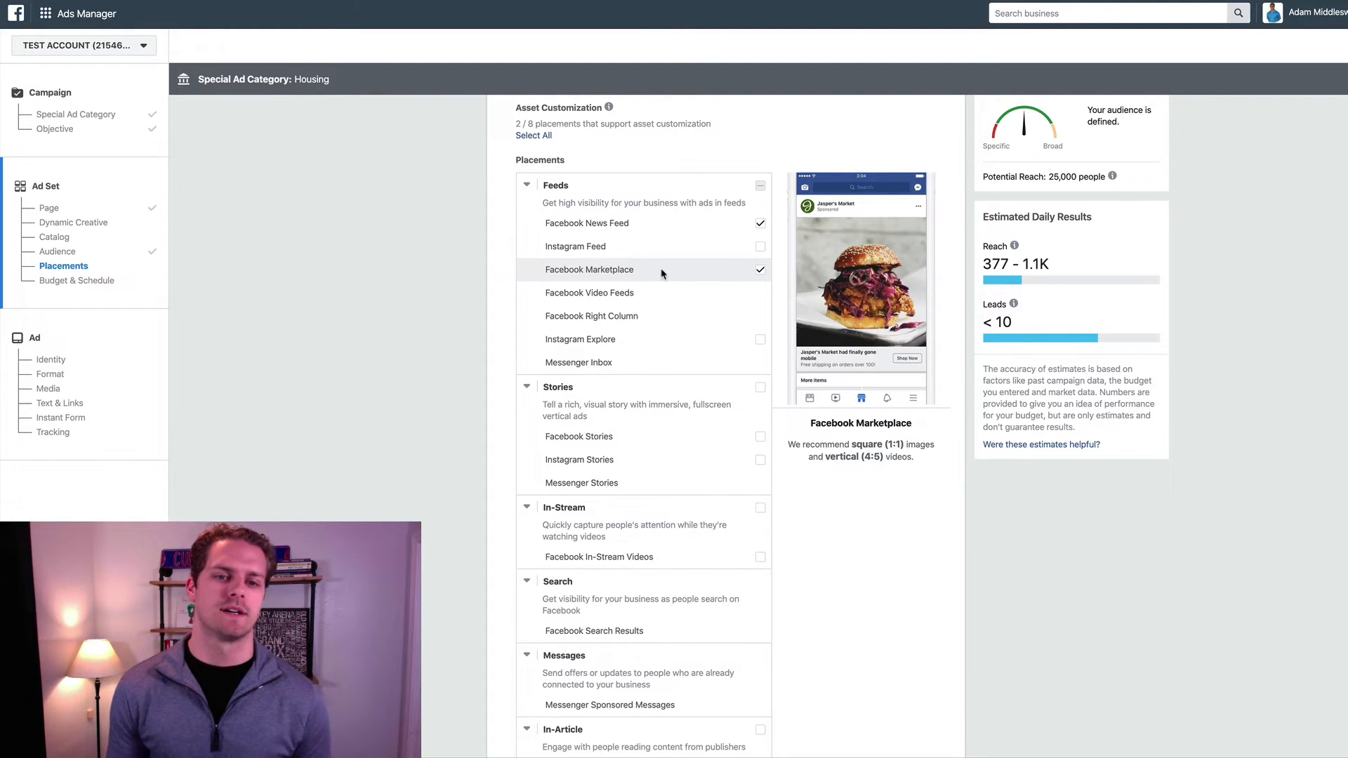
scroll(667, 274, "up", 3)
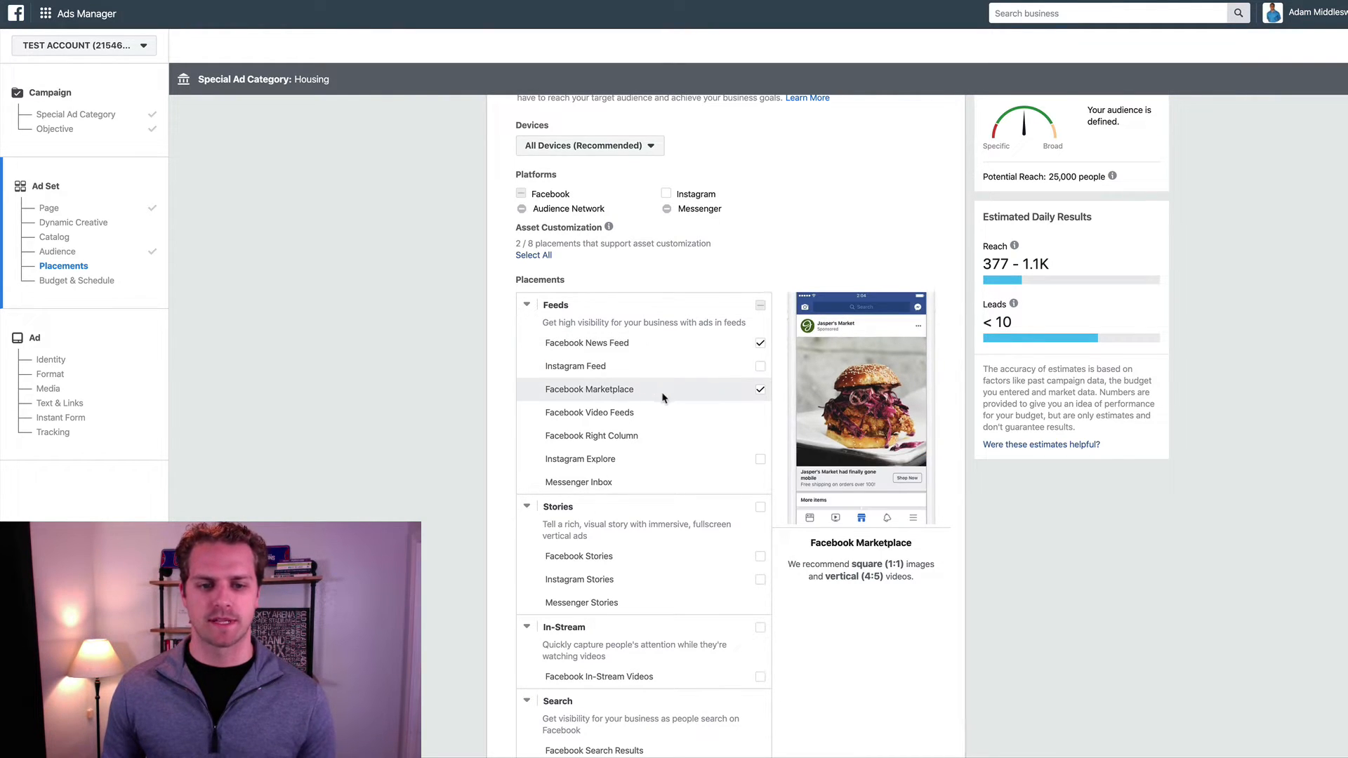
Step: Limit the specific mobile devices and operating systems for the placements to iOS Devices Only
scroll(667, 391, "down", 8)
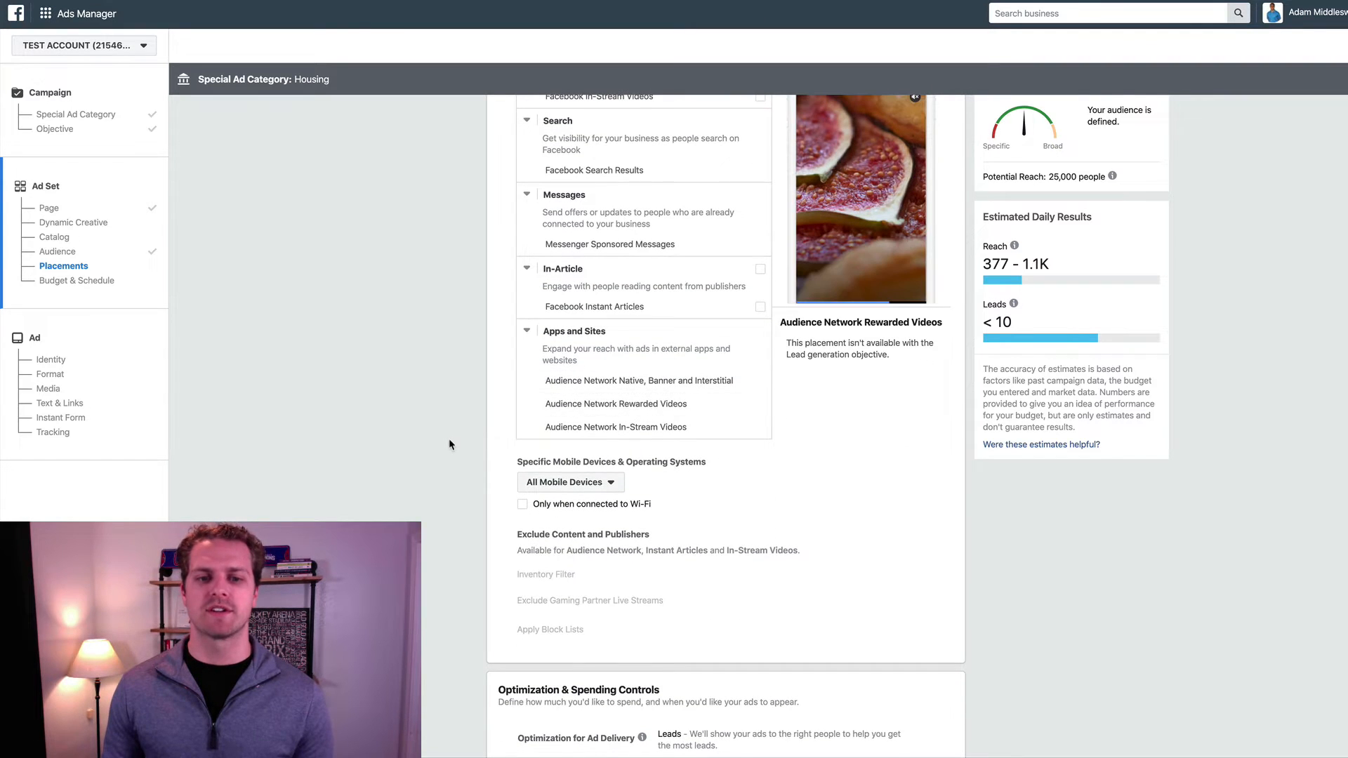
scroll(449, 439, "down", 1)
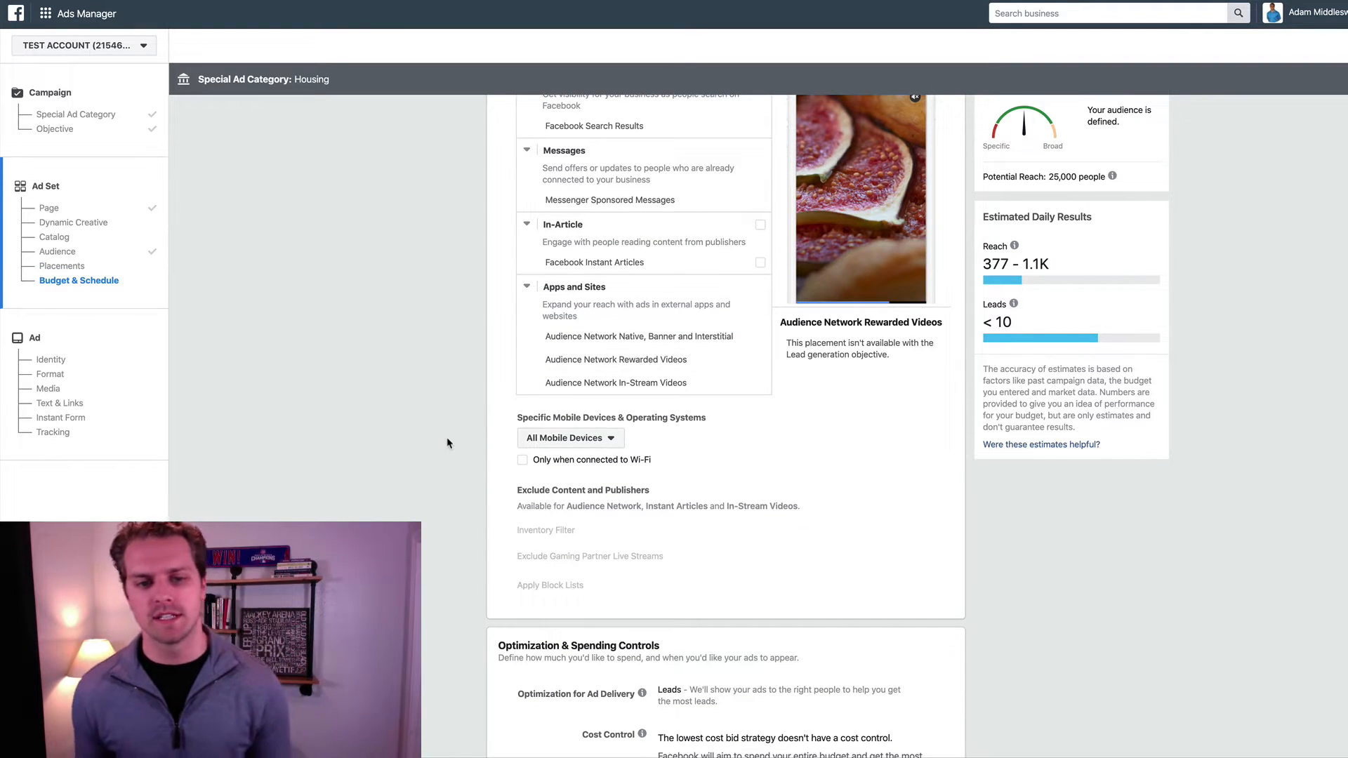
left_click(589, 441)
left_click(582, 501)
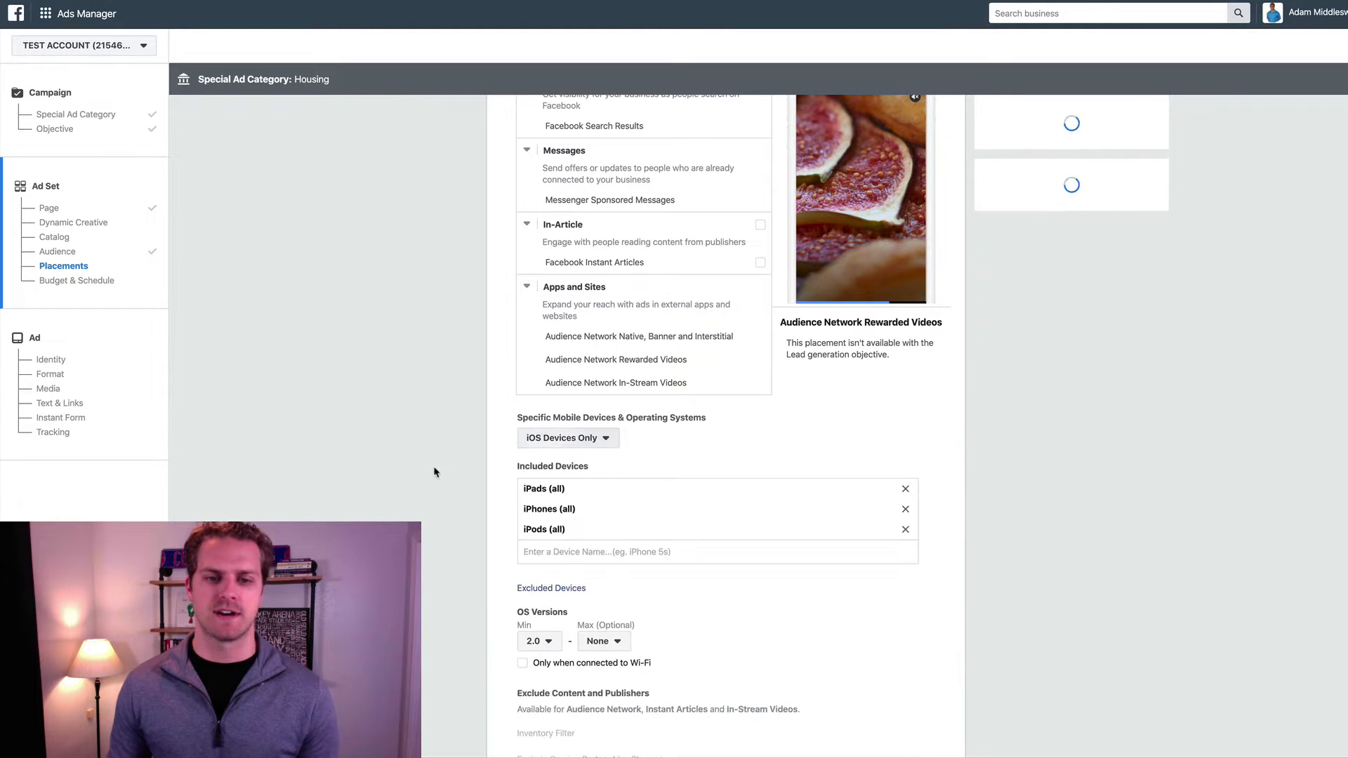
Step: Set the minimum iOS version to 5.0 and show ads only when devices are connected to Wi-Fi
scroll(441, 472, "down", 1)
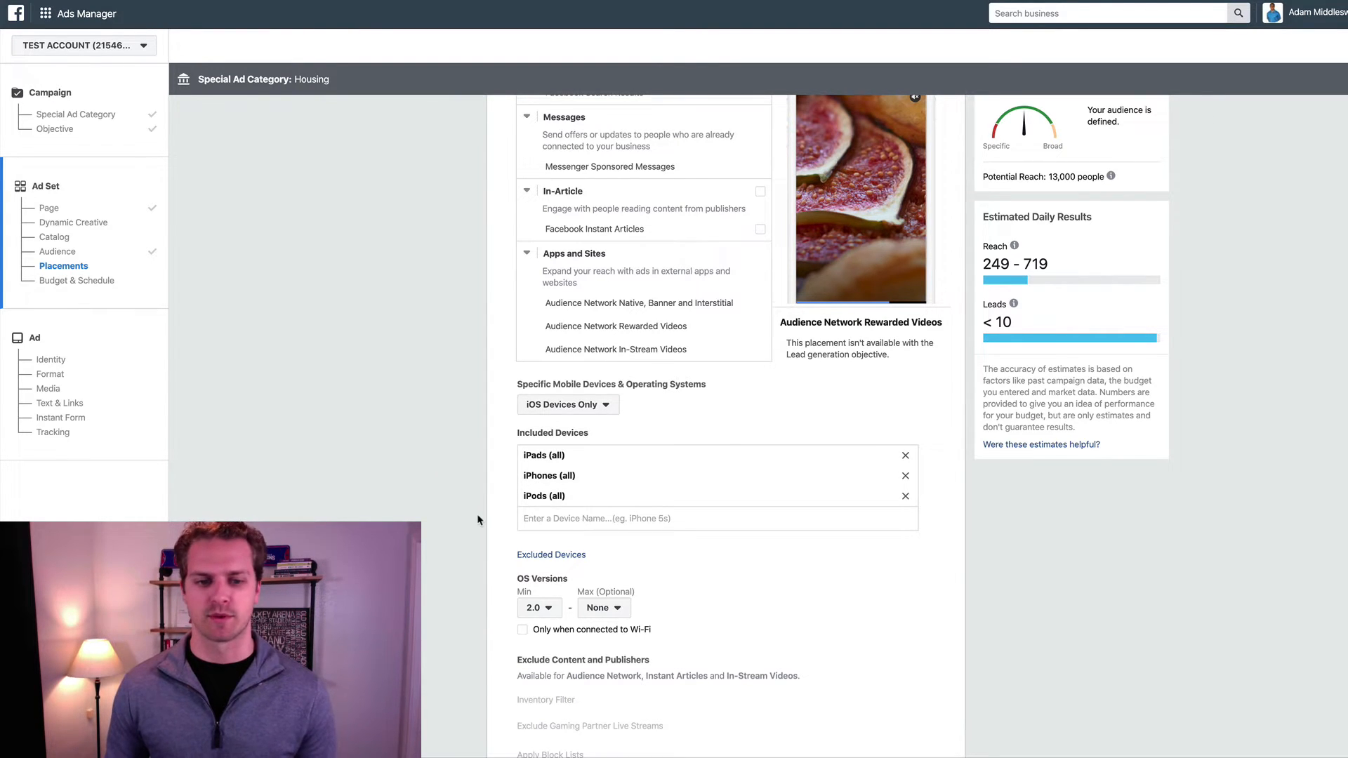
scroll(480, 522, "down", 1)
left_click(542, 581)
scroll(452, 544, "down", 1)
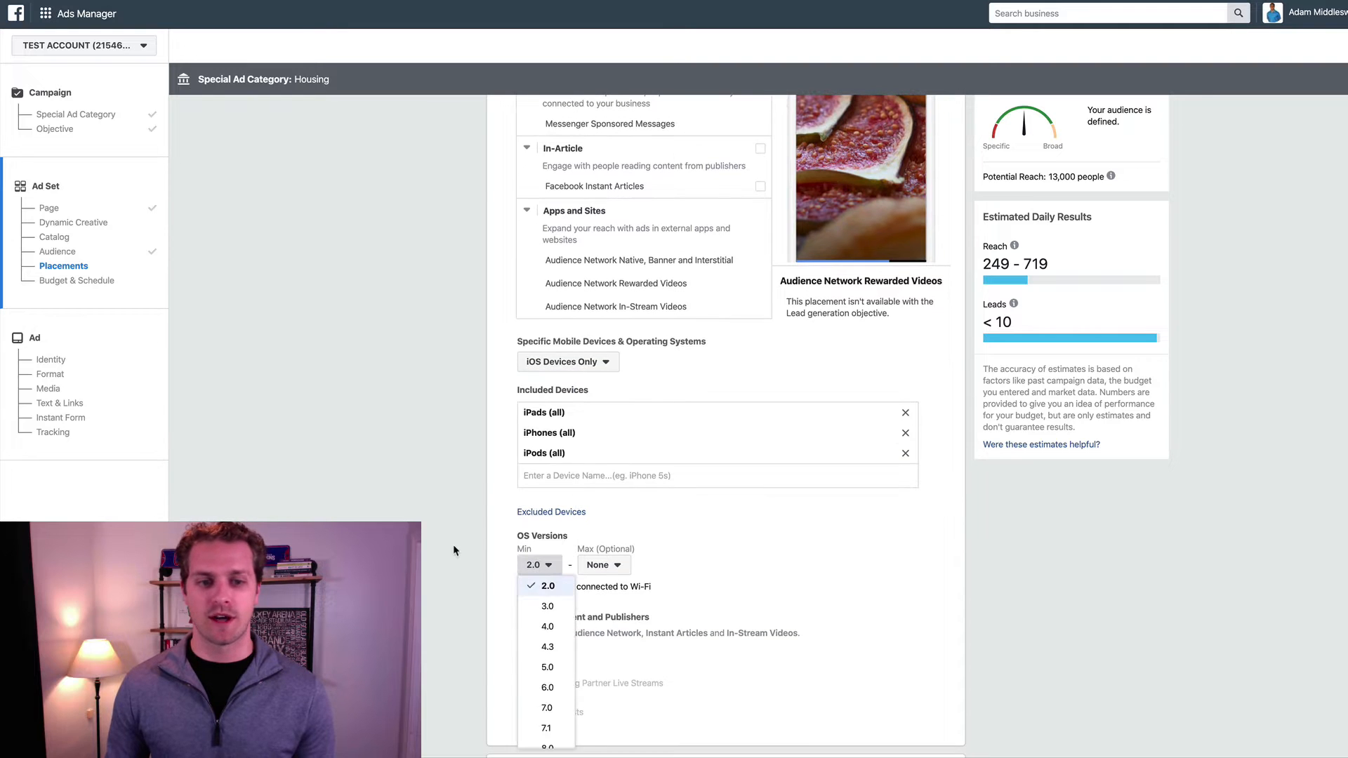
scroll(476, 595, "down", 2)
scroll(550, 667, "down", 6)
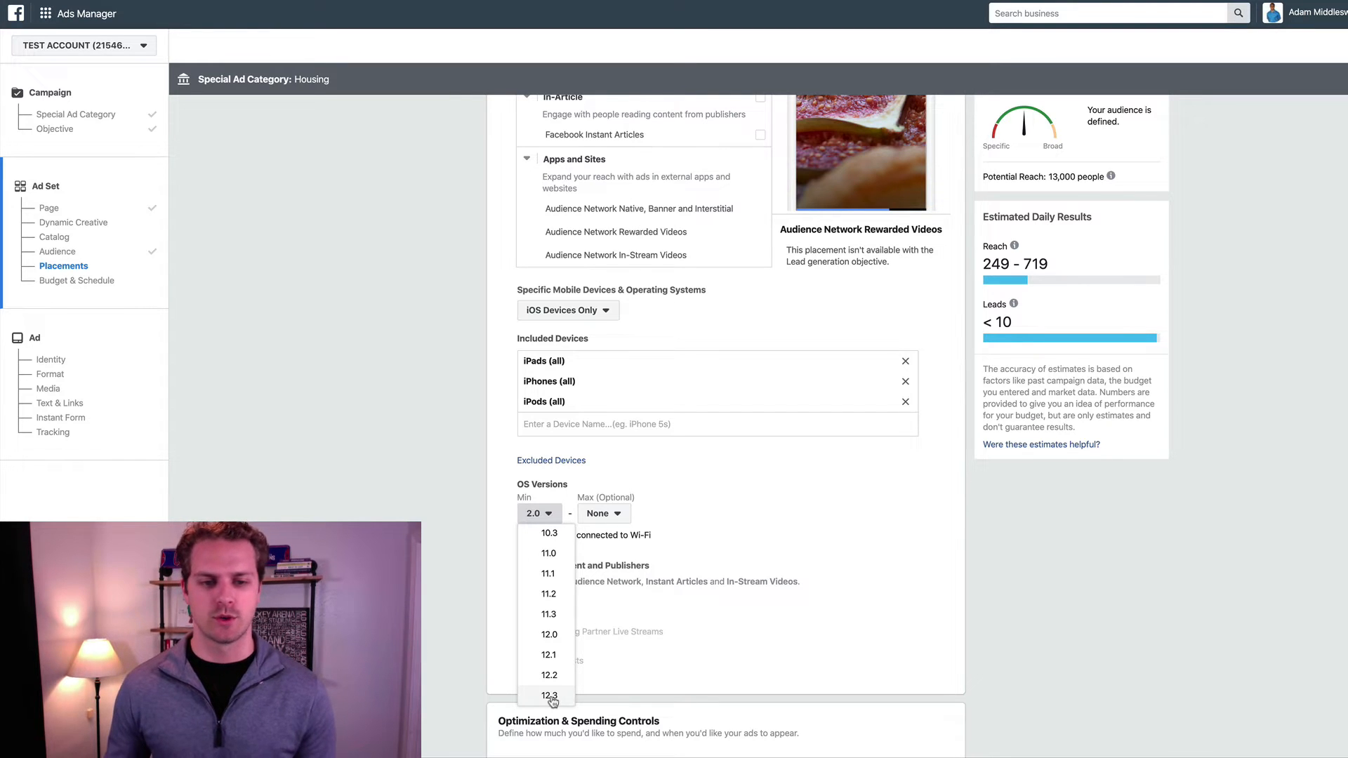
scroll(551, 597, "up", 5)
scroll(551, 596, "up", 3)
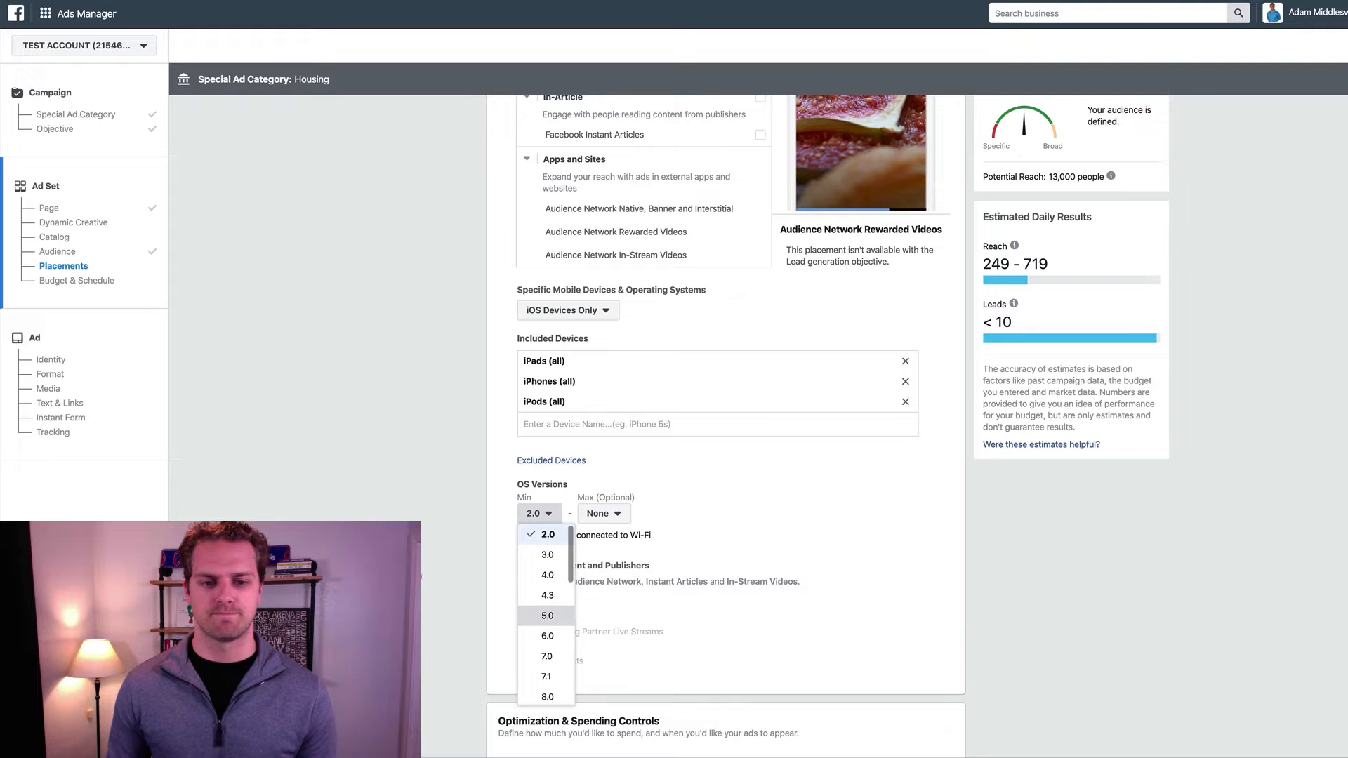
left_click(547, 615)
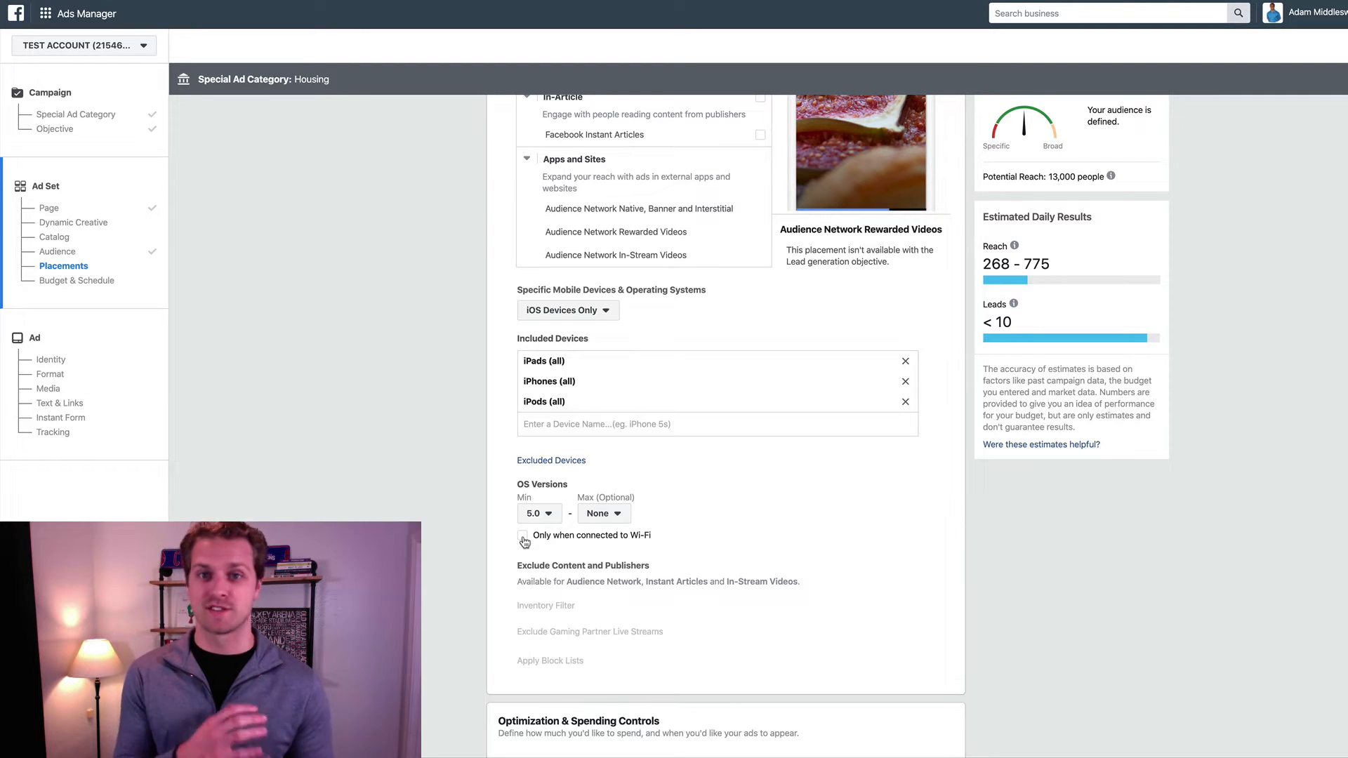
left_click(523, 537)
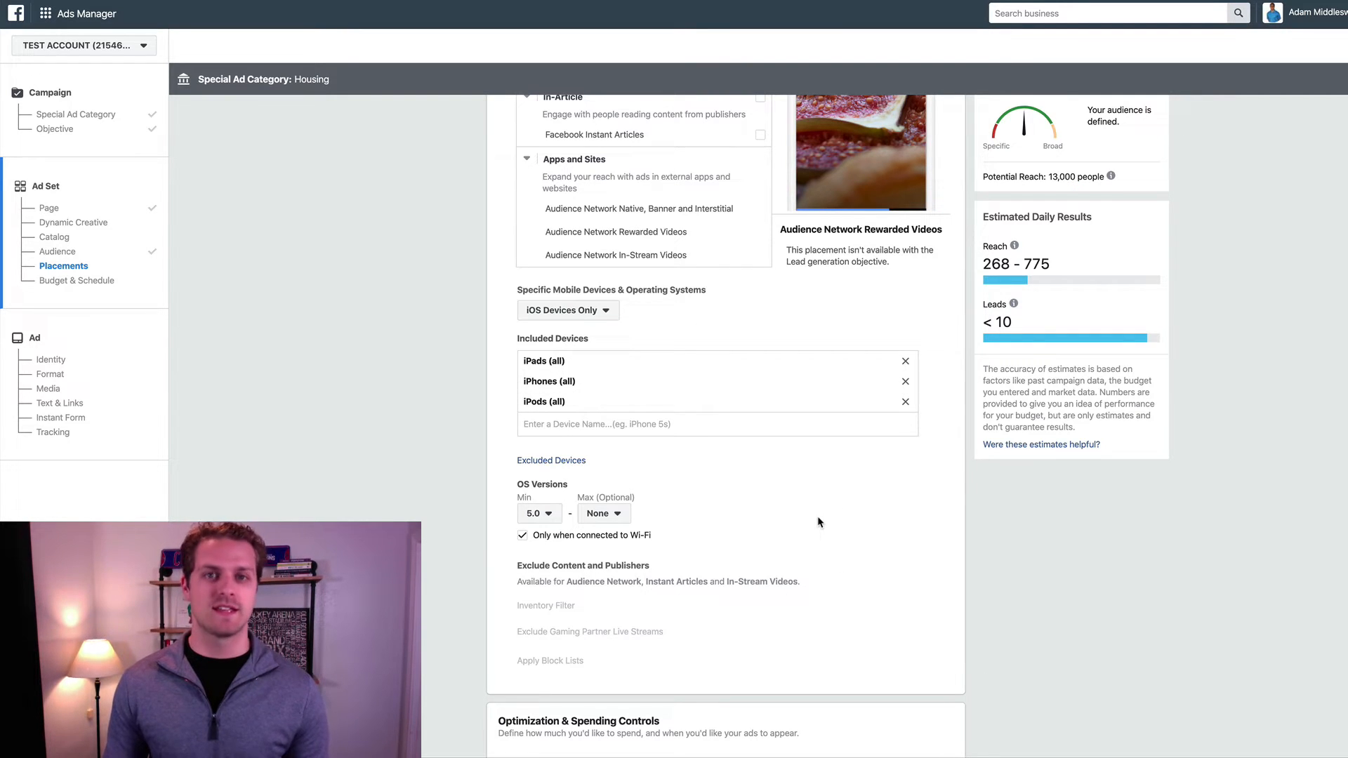
Step: Replace Kokomo with Frisco, Texas as the audience location to compare the potential reach of the two cities
left_click_drag(1048, 177, 1087, 177)
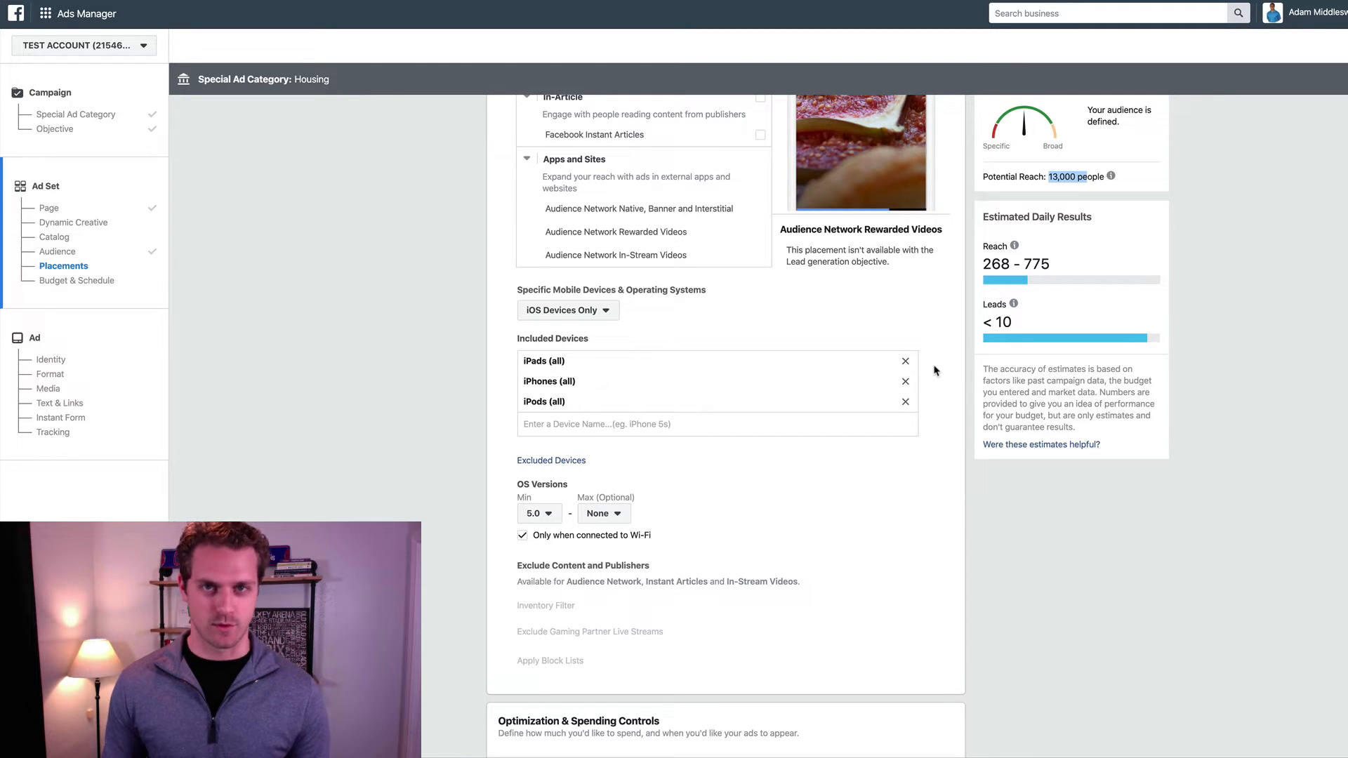
scroll(469, 361, "up", 4)
scroll(469, 361, "up", 5)
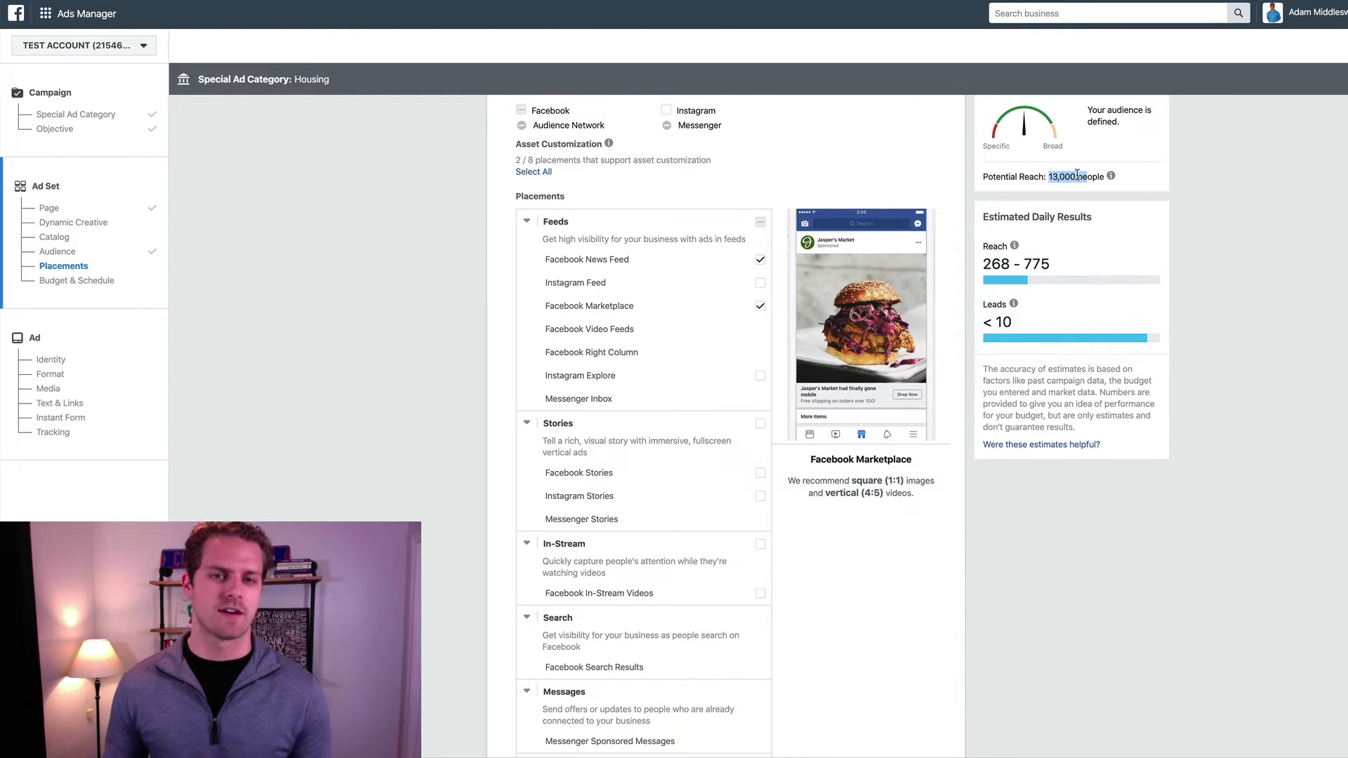
scroll(869, 191, "up", 1)
scroll(869, 192, "up", 15)
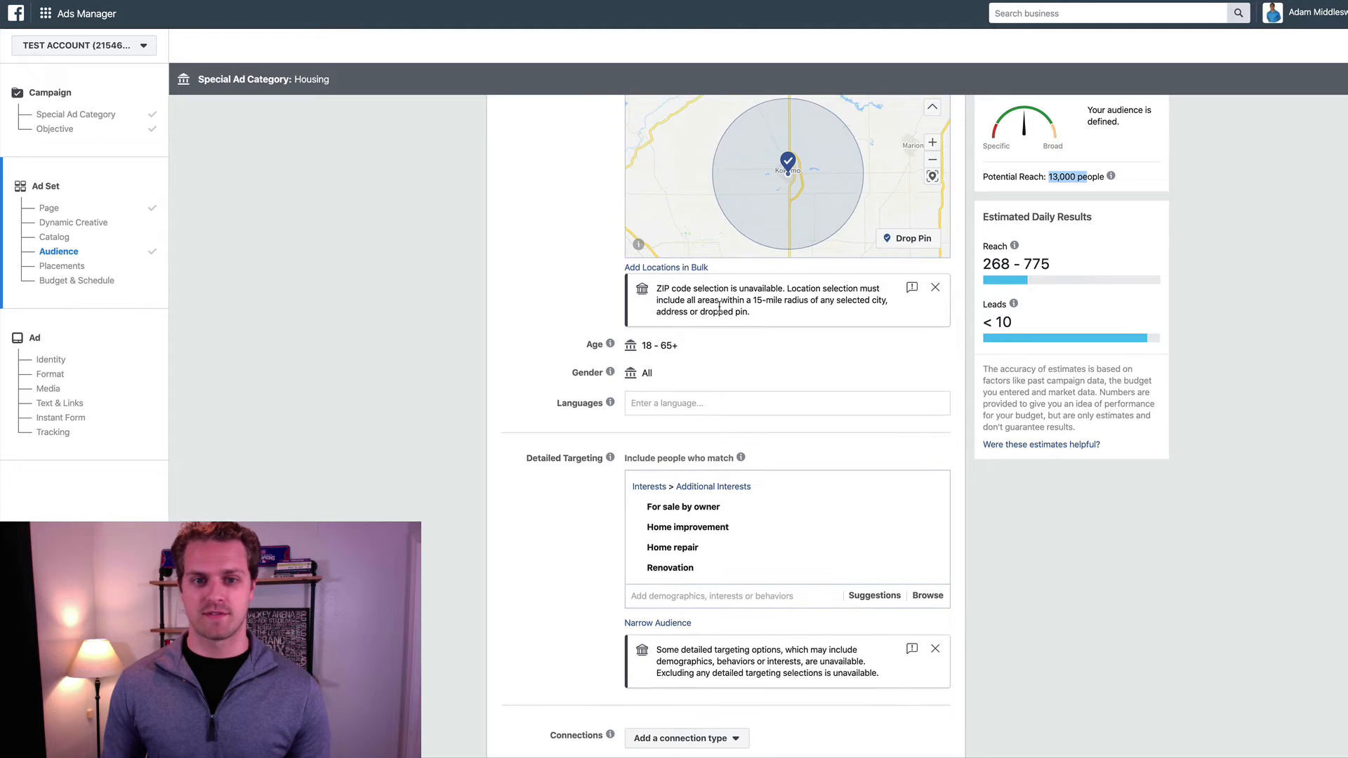
scroll(571, 273, "up", 2)
left_click(727, 365)
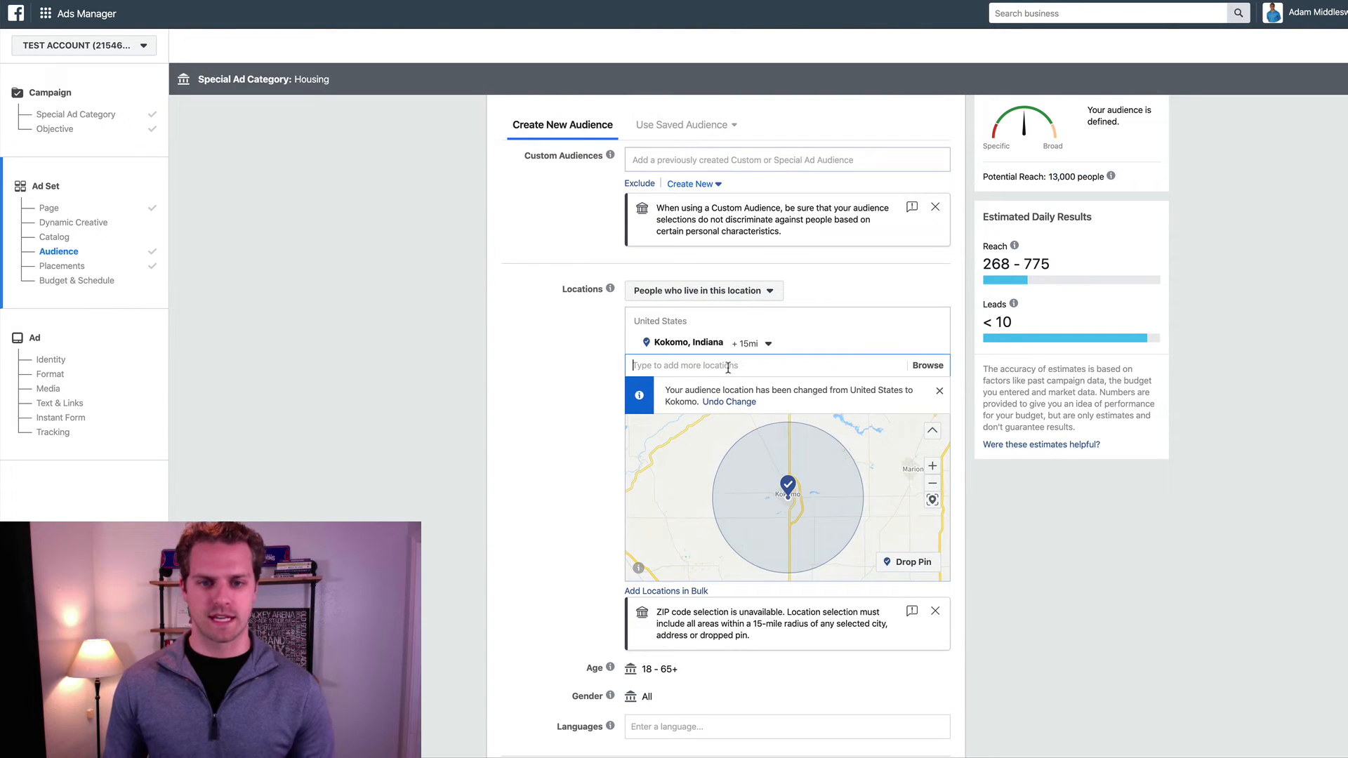
type("frisco")
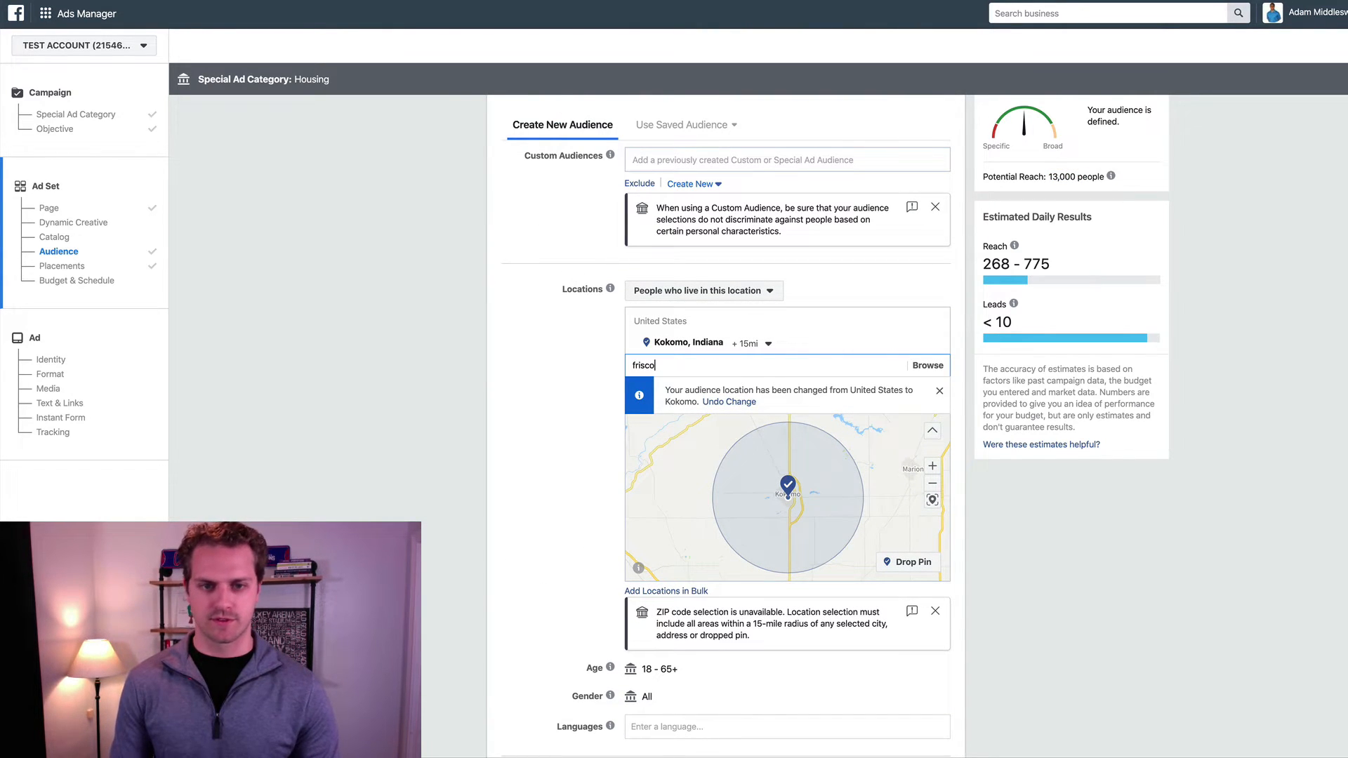
left_click(749, 390)
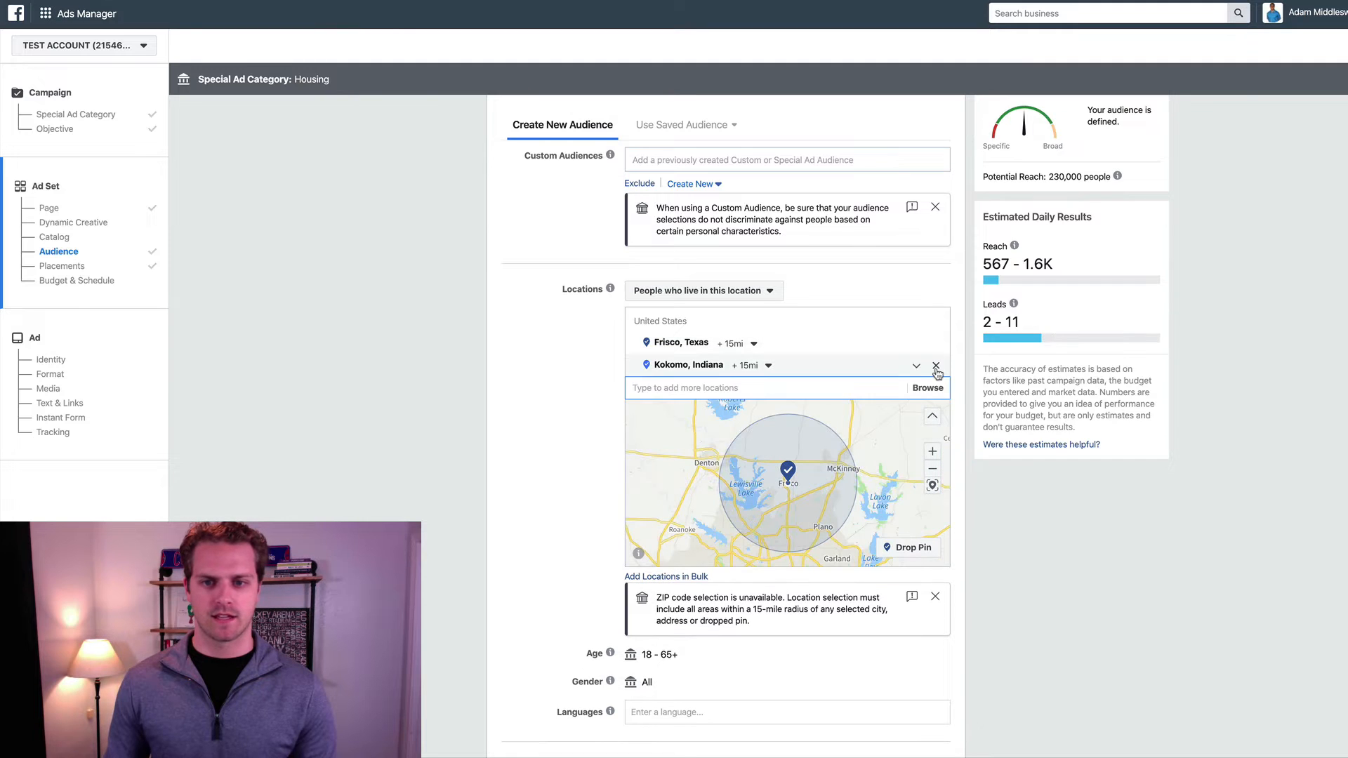
left_click(936, 367)
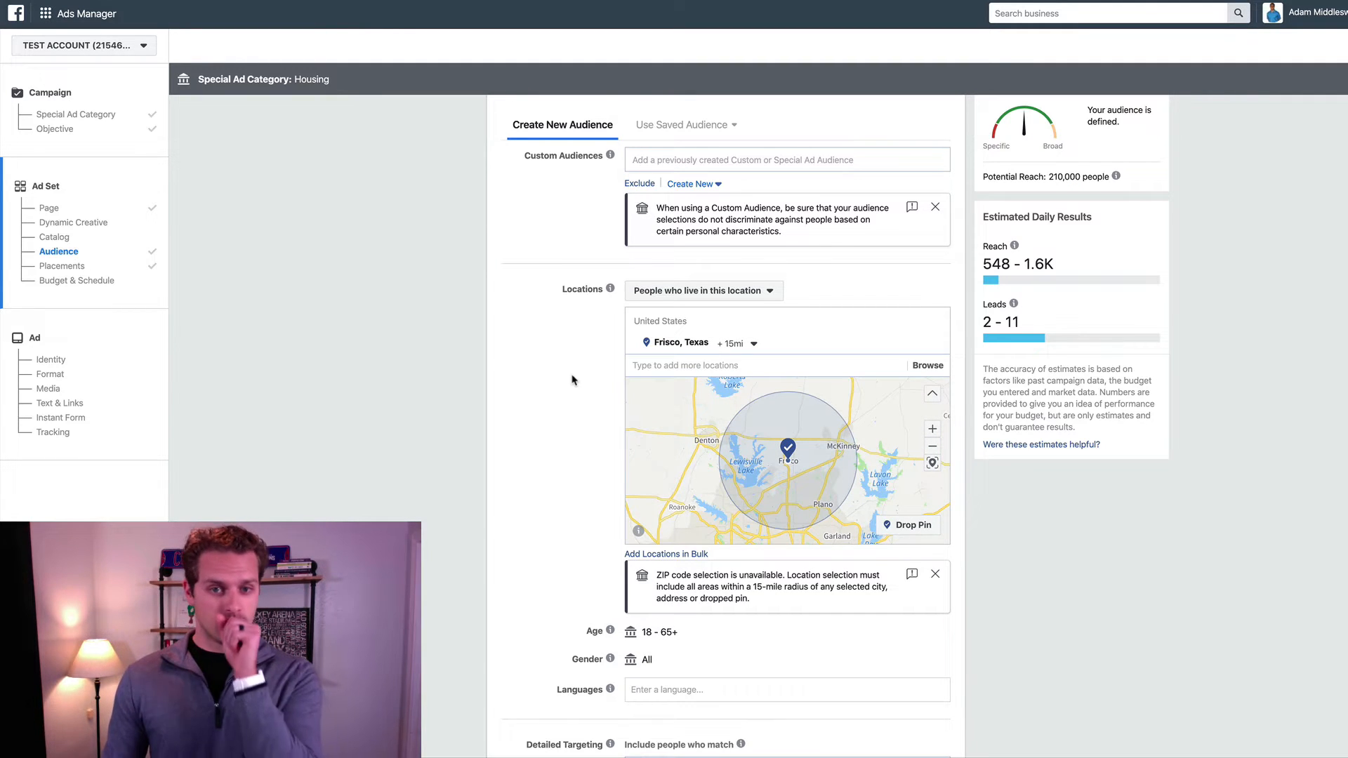
left_click_drag(1048, 177, 1072, 176)
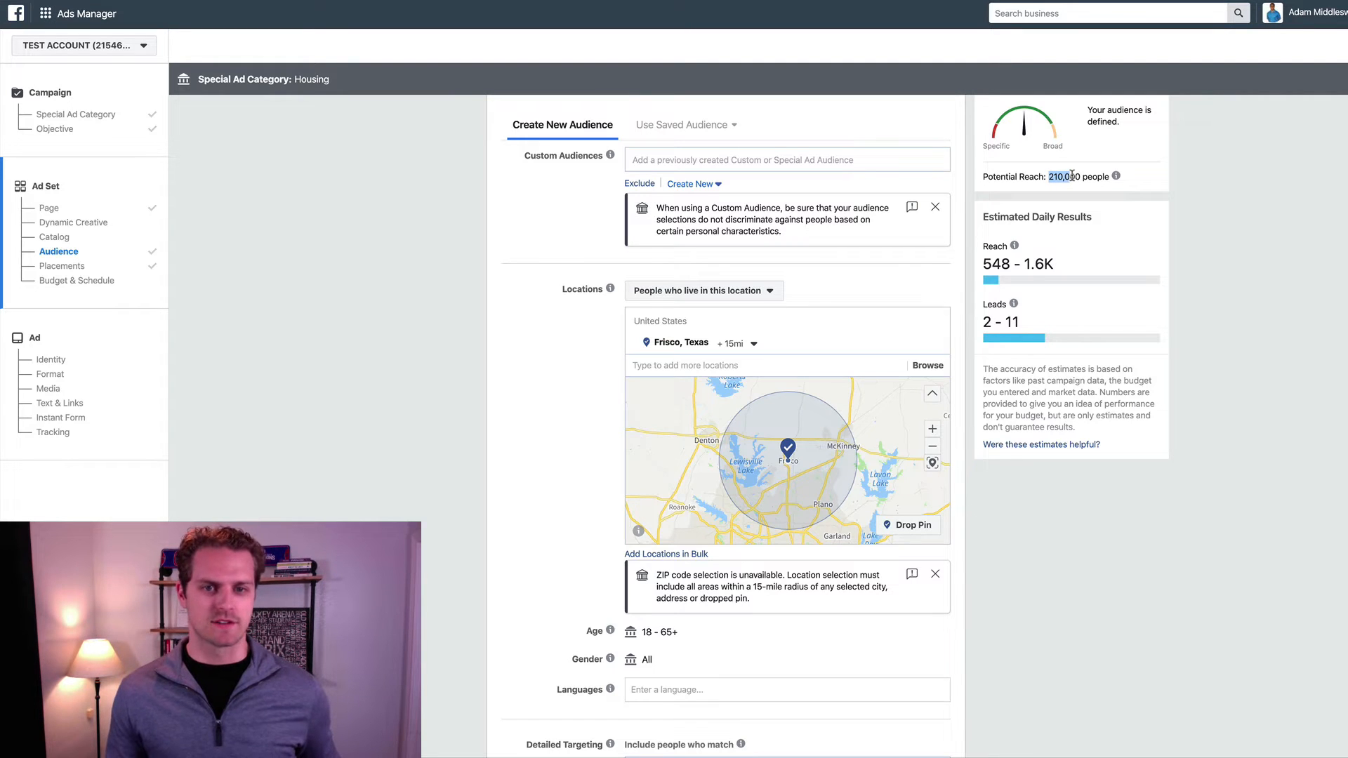
Step: Restore Kokomo, Indiana as the audience location and remove Frisco, Texas
left_click(696, 371)
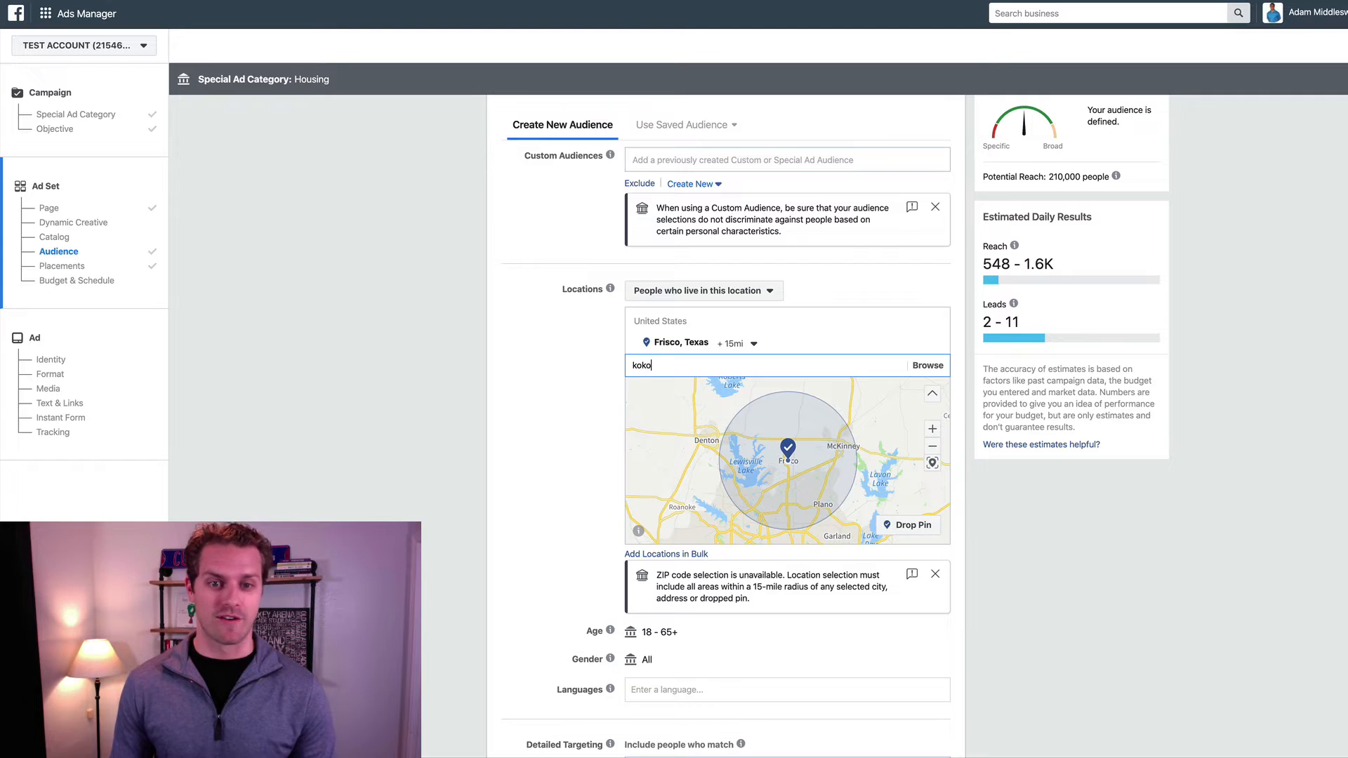
type("mo")
left_click(683, 388)
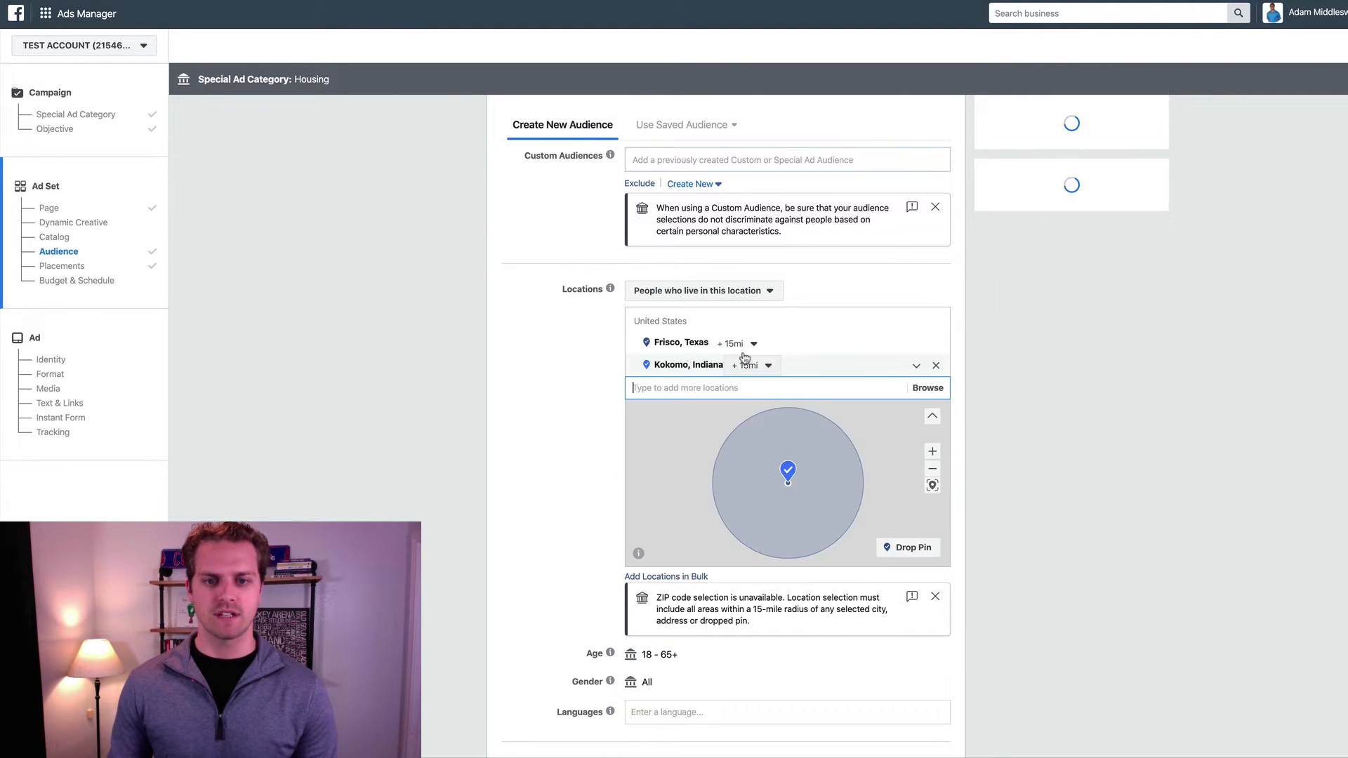
left_click(935, 344)
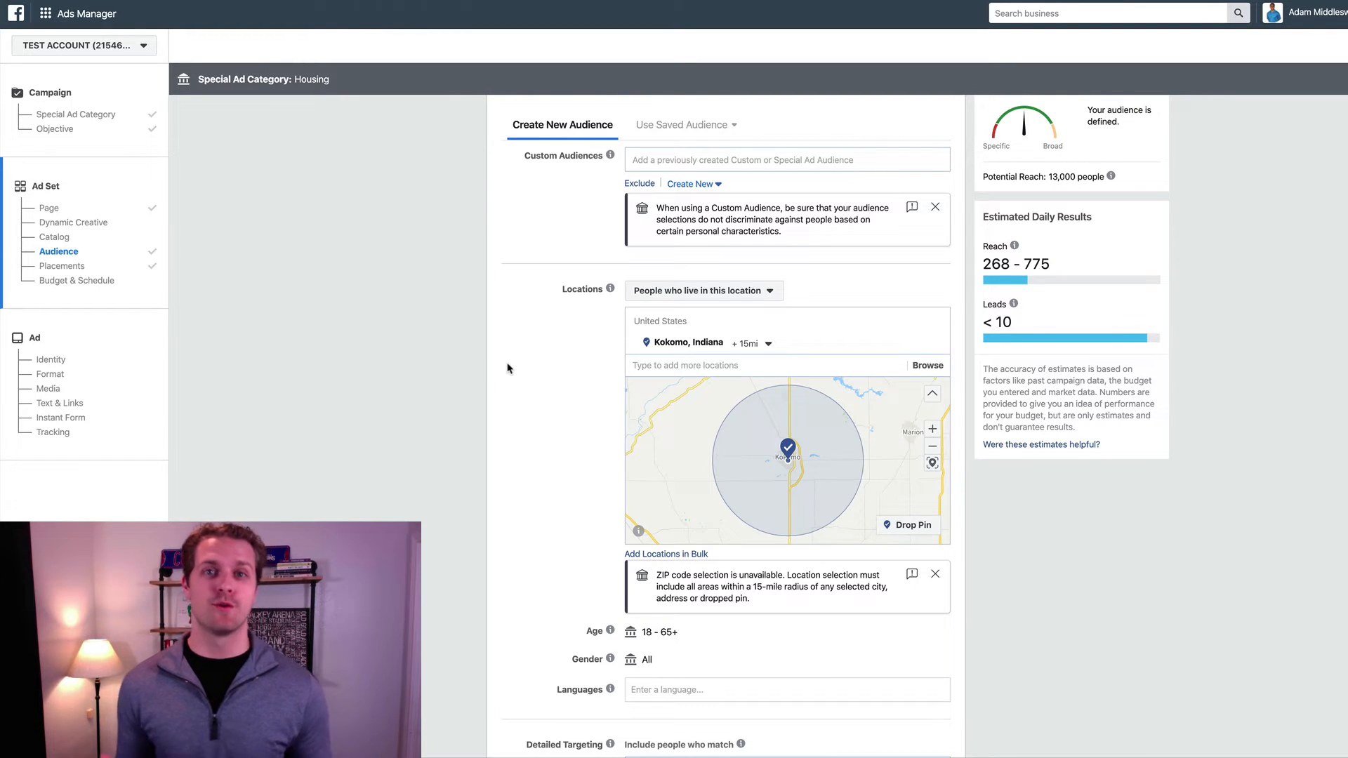
scroll(473, 367, "down", 15)
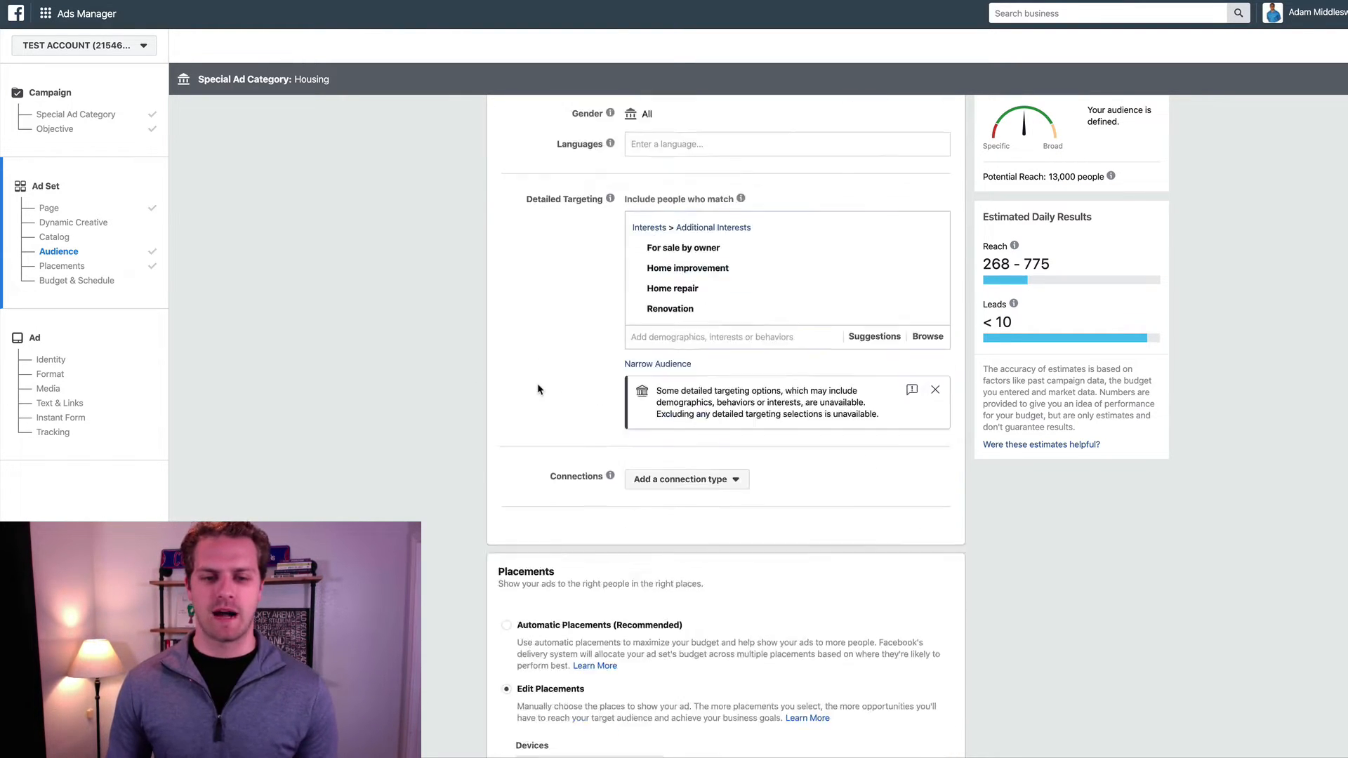
Step: Set the placements' specific mobile devices to All Mobile Devices and turn off the Wi-Fi-only restriction
scroll(513, 396, "down", 7)
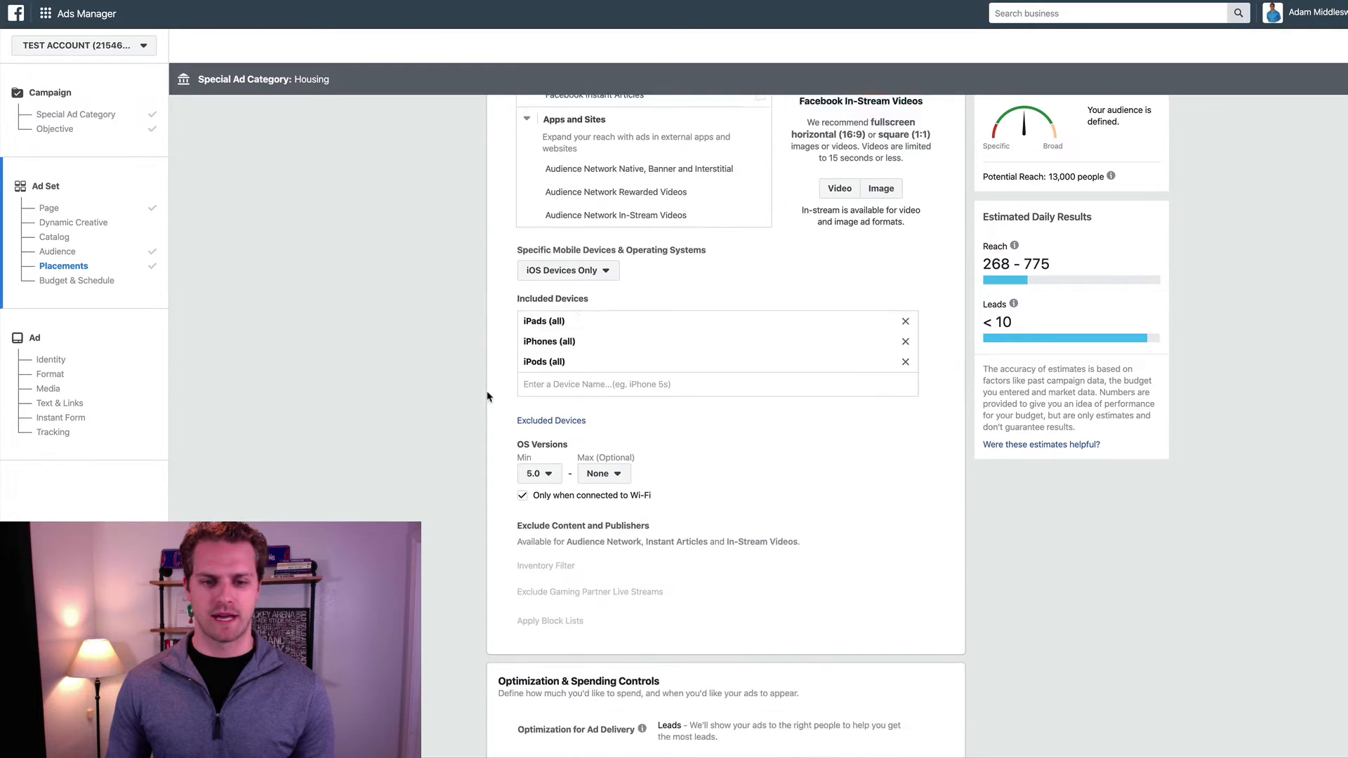
left_click(565, 249)
left_click(577, 271)
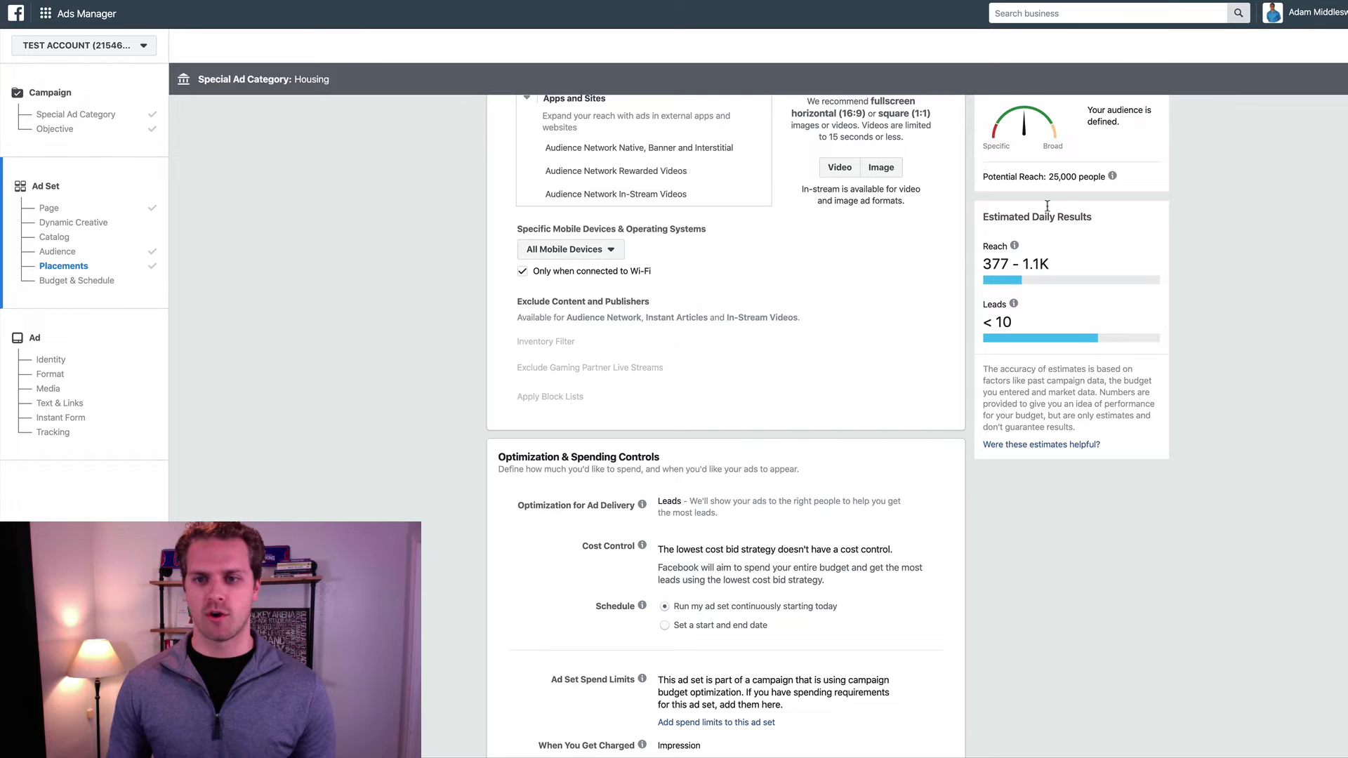
left_click(522, 272)
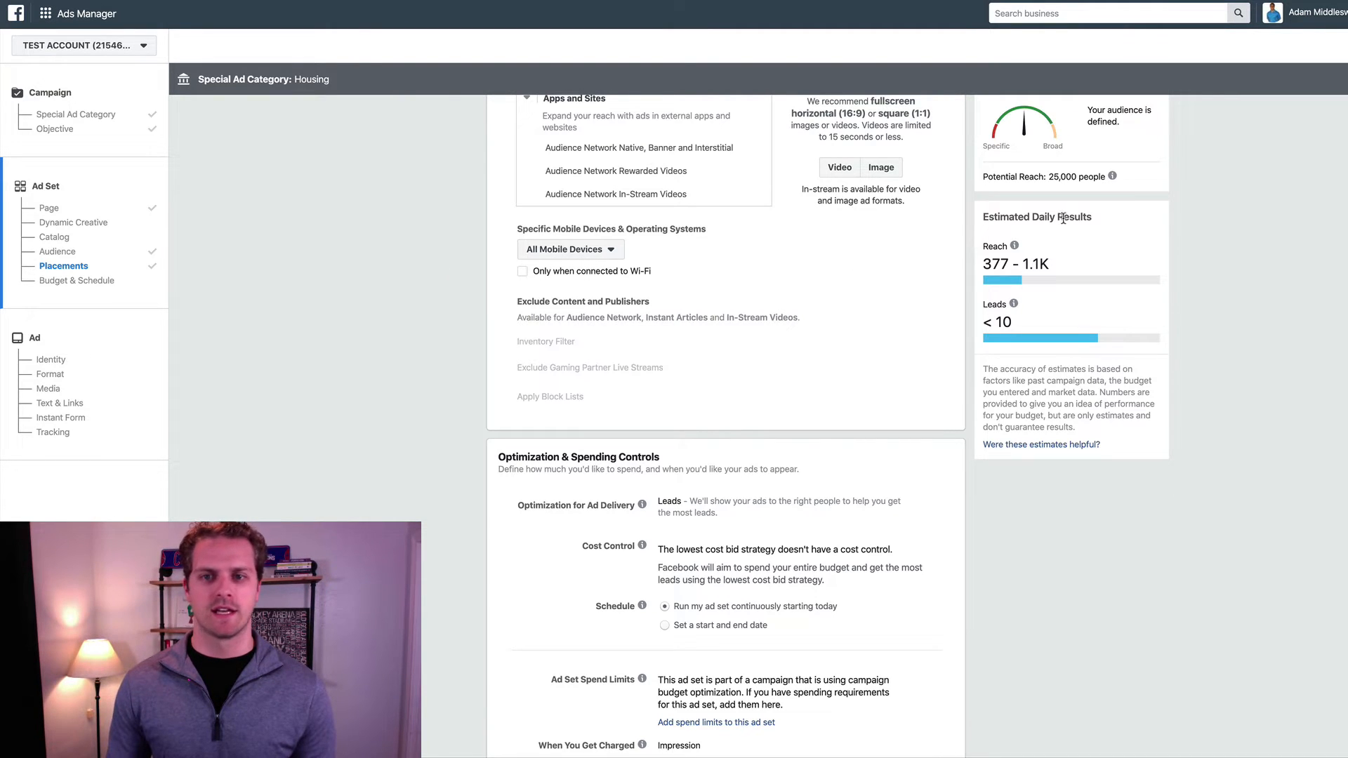
left_click(599, 251)
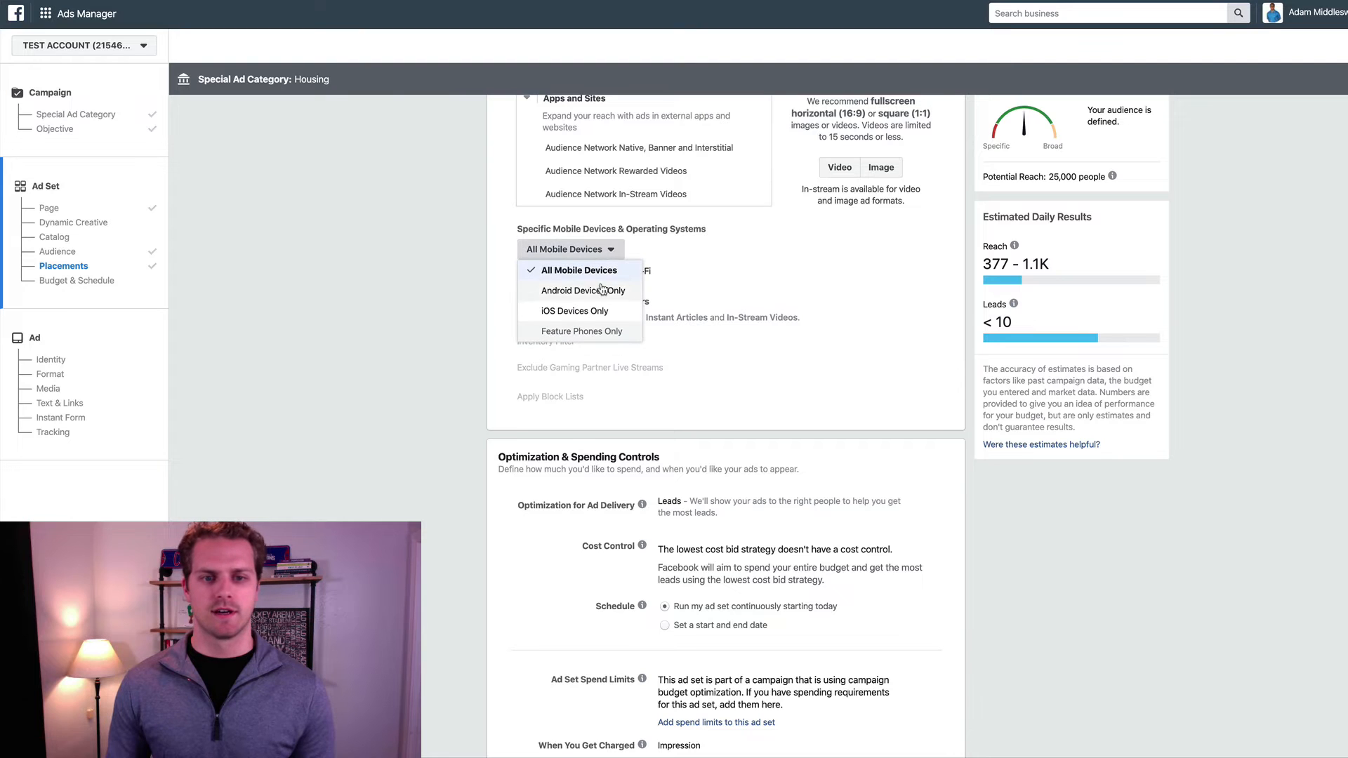
left_click(673, 295)
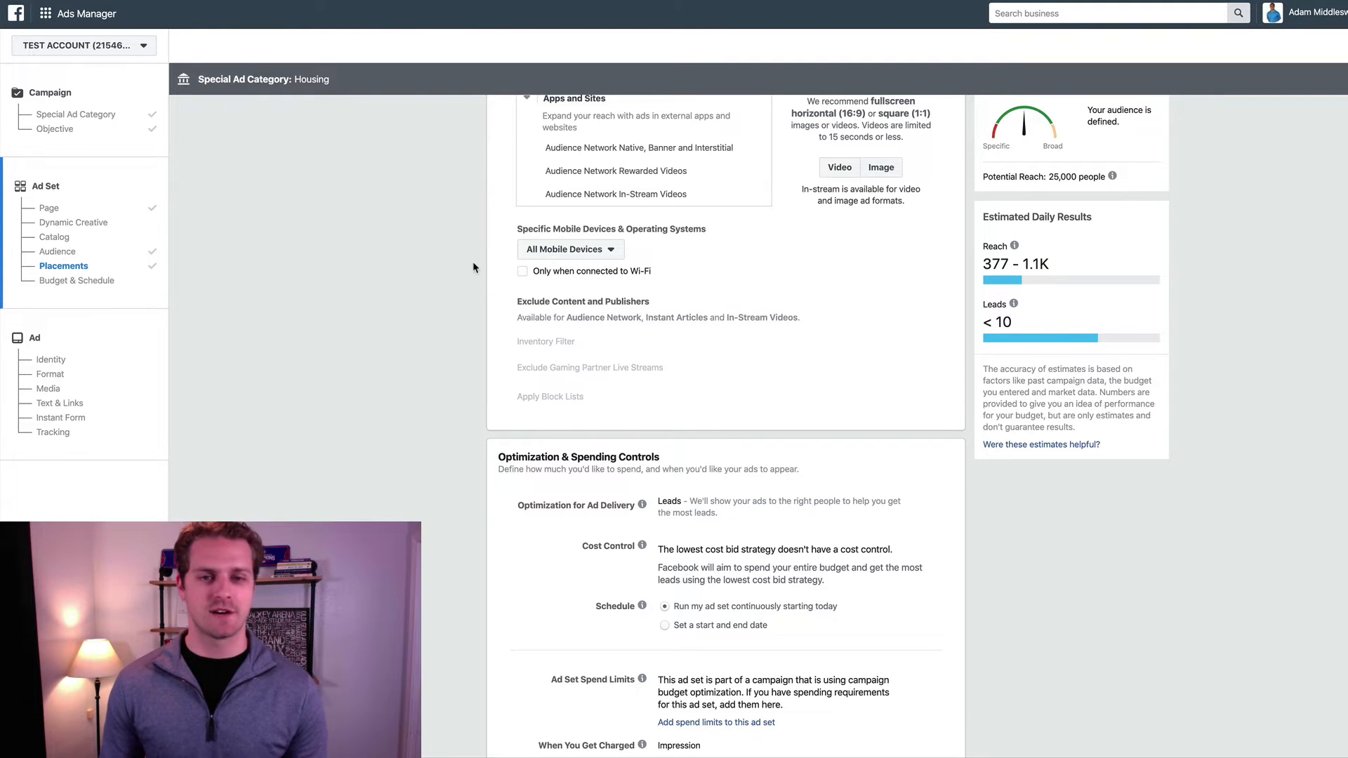
Step: Remove all the additional interests from the detailed targeting and continue to the ad setup
scroll(473, 266, "up", 10)
scroll(477, 271, "up", 12)
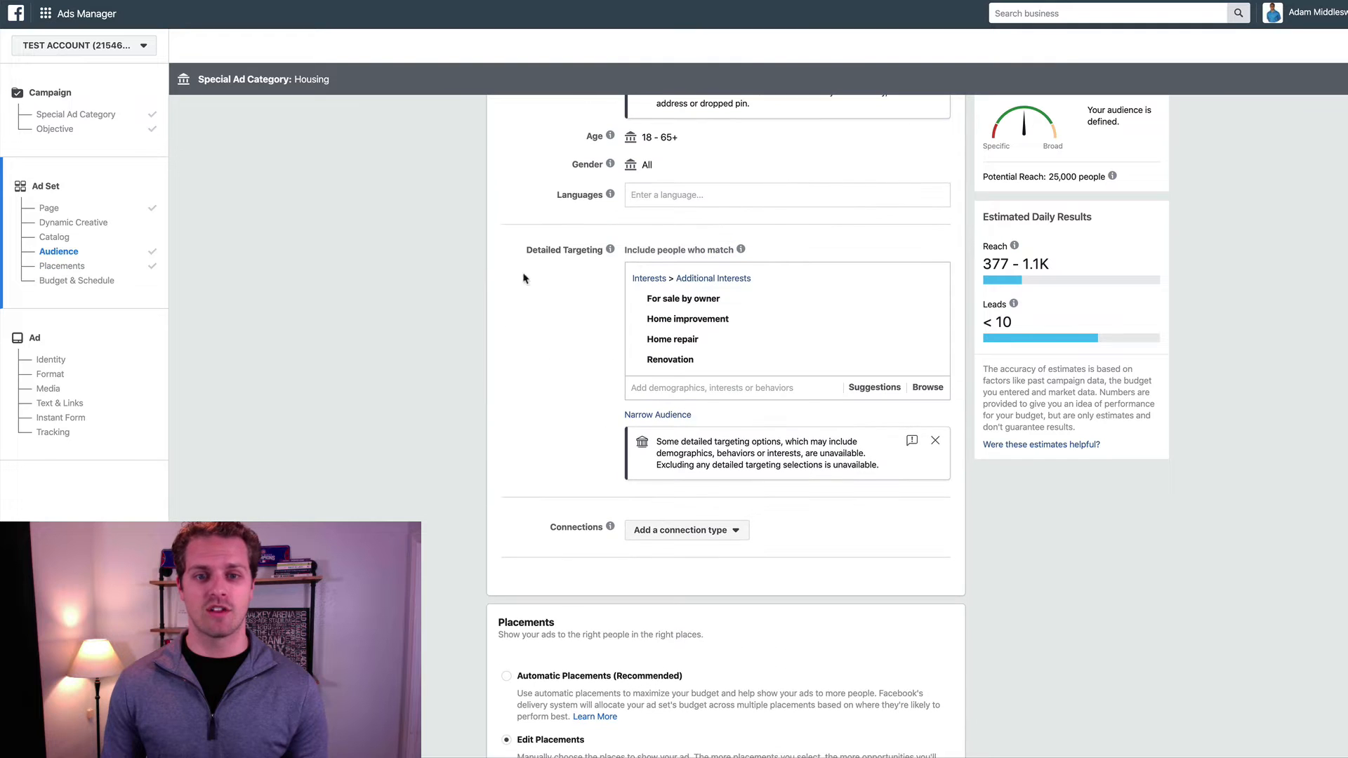
left_click(930, 278)
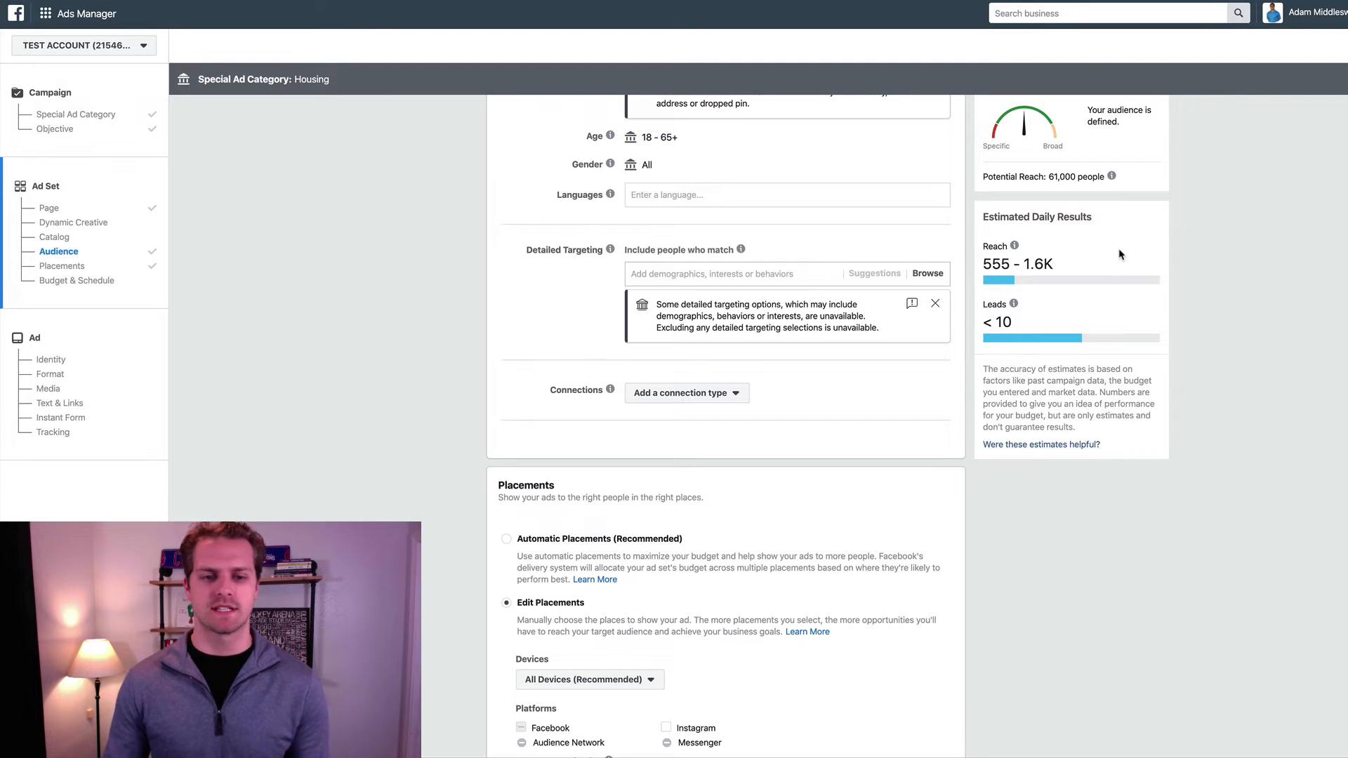
scroll(1119, 415, "down", 3)
scroll(1262, 437, "down", 18)
left_click(931, 734)
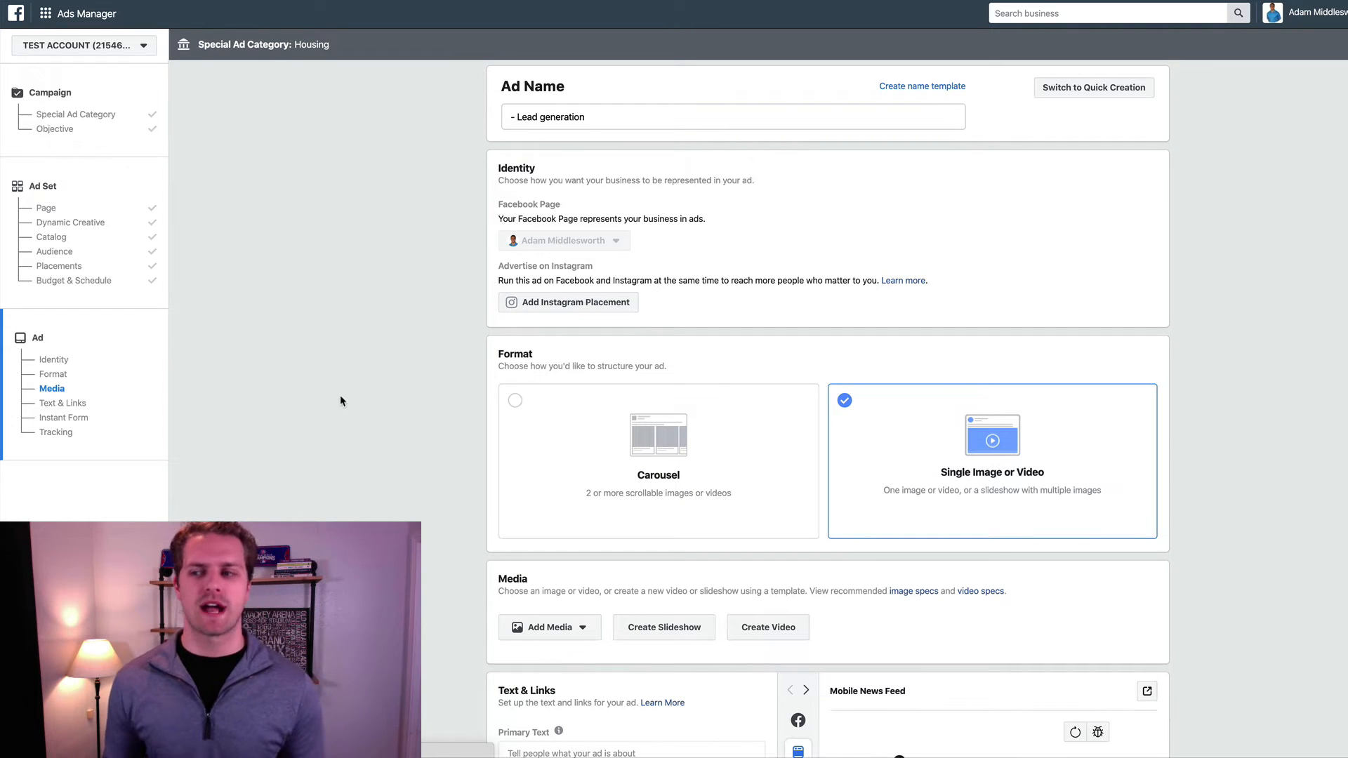
Step: Name the ad "Move Down Seller - ad copy 1 pic 1"
triple_click(600, 120)
type("Move Down Seller")
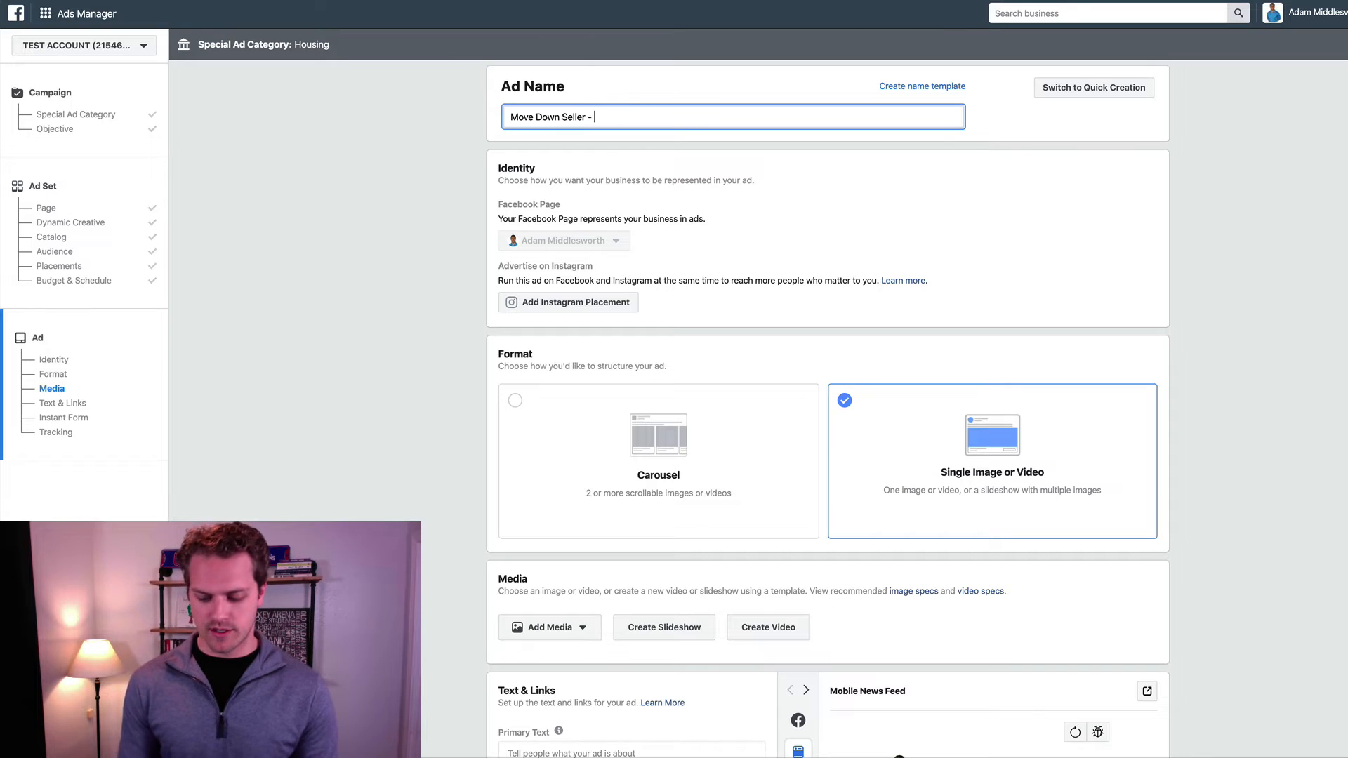
type(" - ad copy 1 ")
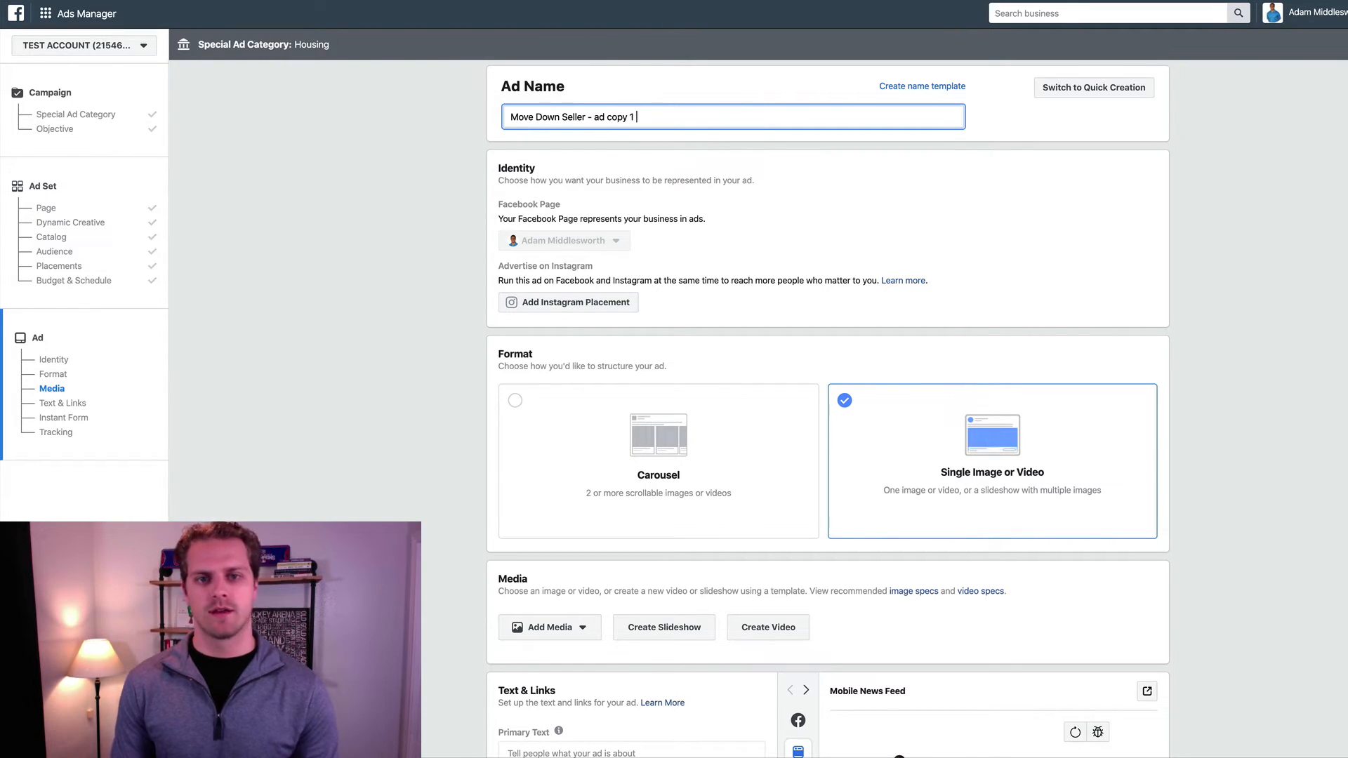
type("picture 1")
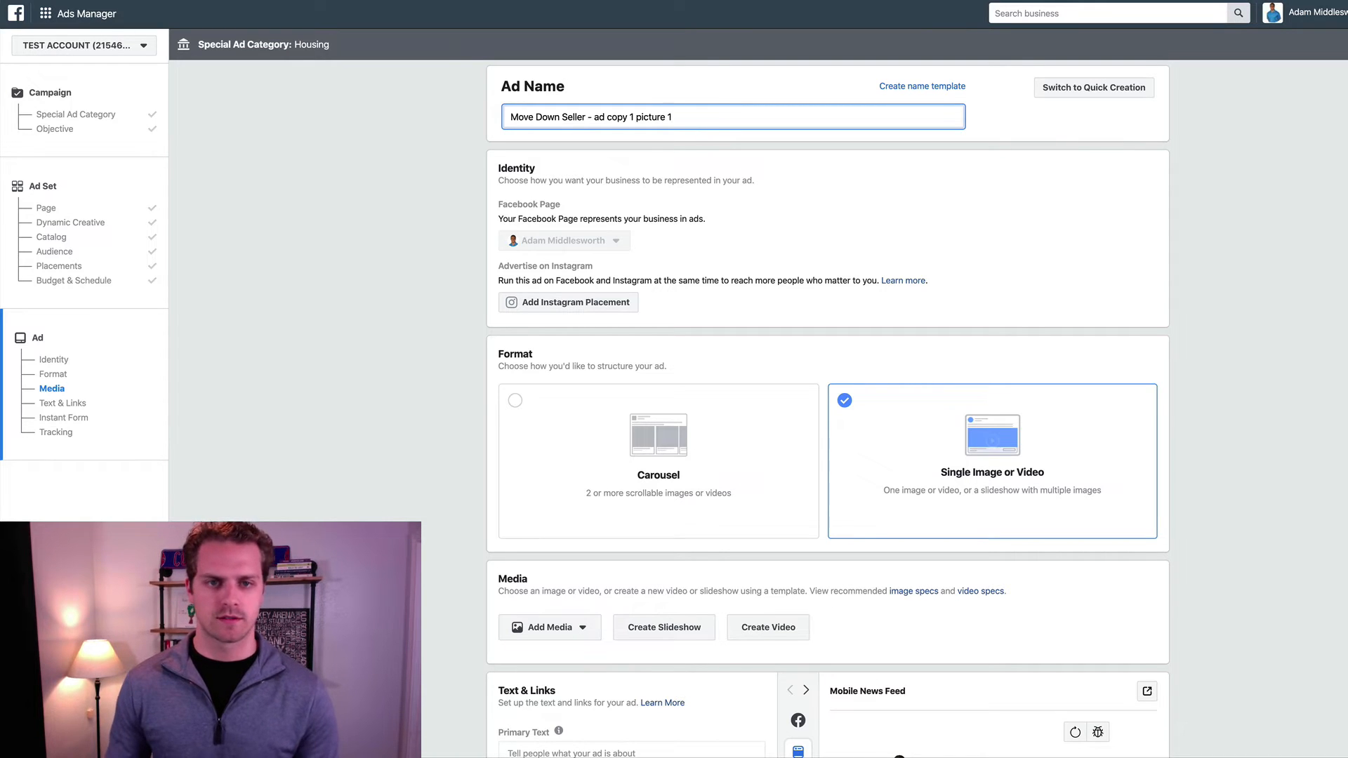
double_click(644, 118)
type("pic")
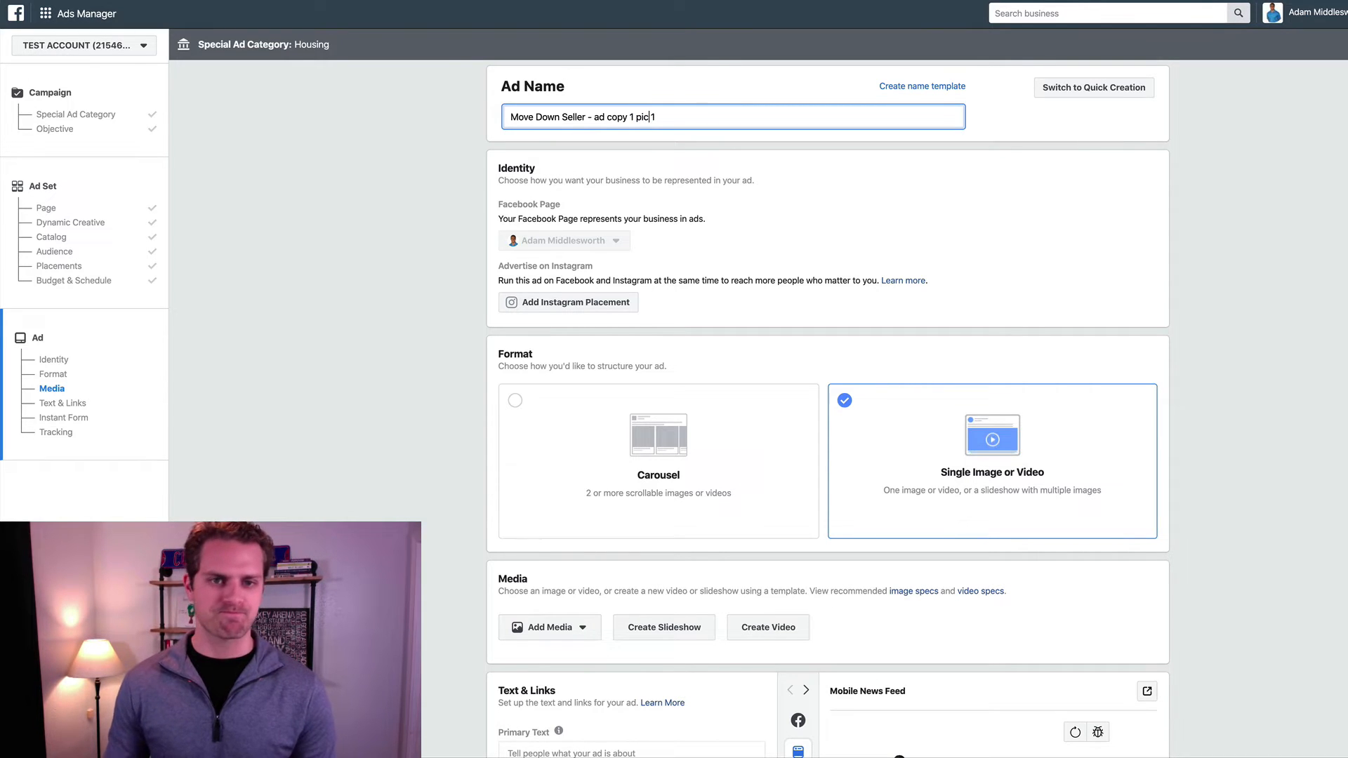
left_click(446, 192)
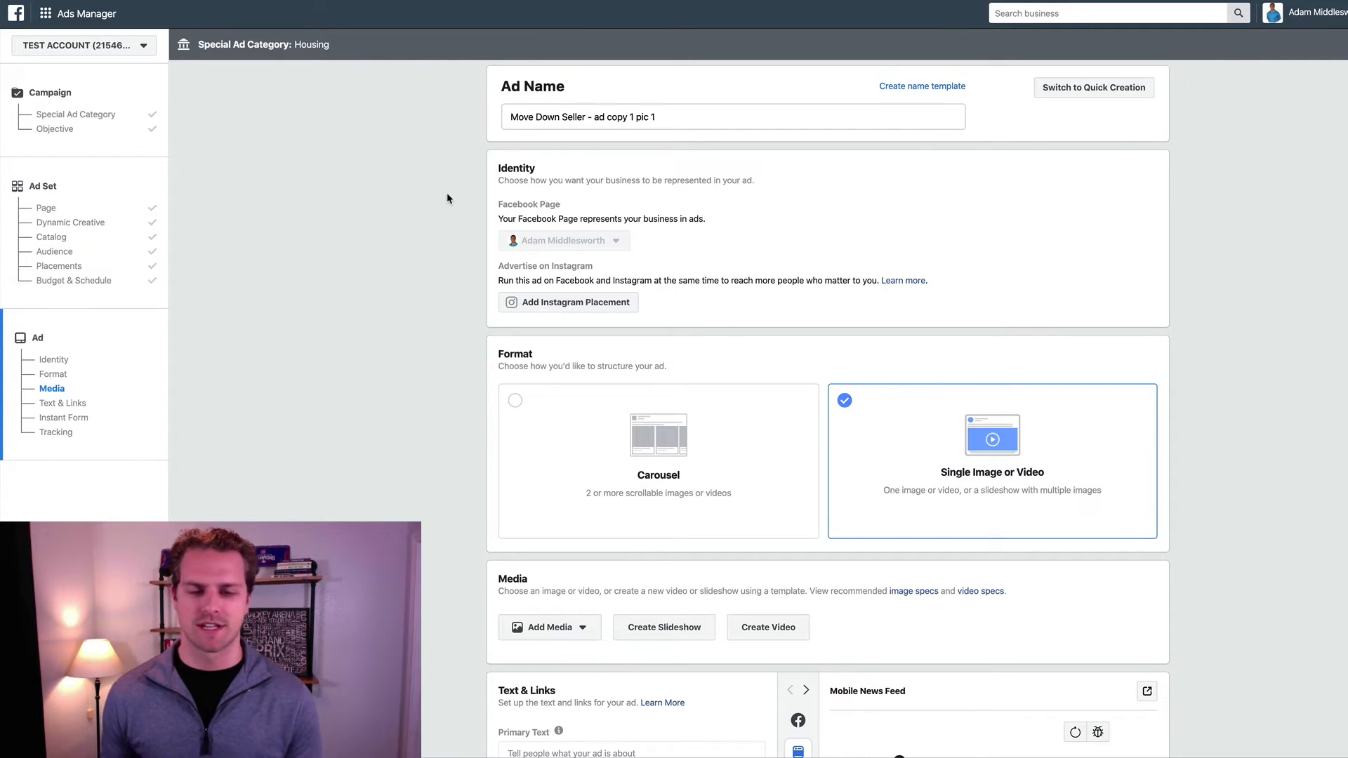
Step: Add the account image florida -$225k.jpg as the ad's media
scroll(421, 304, "down", 3)
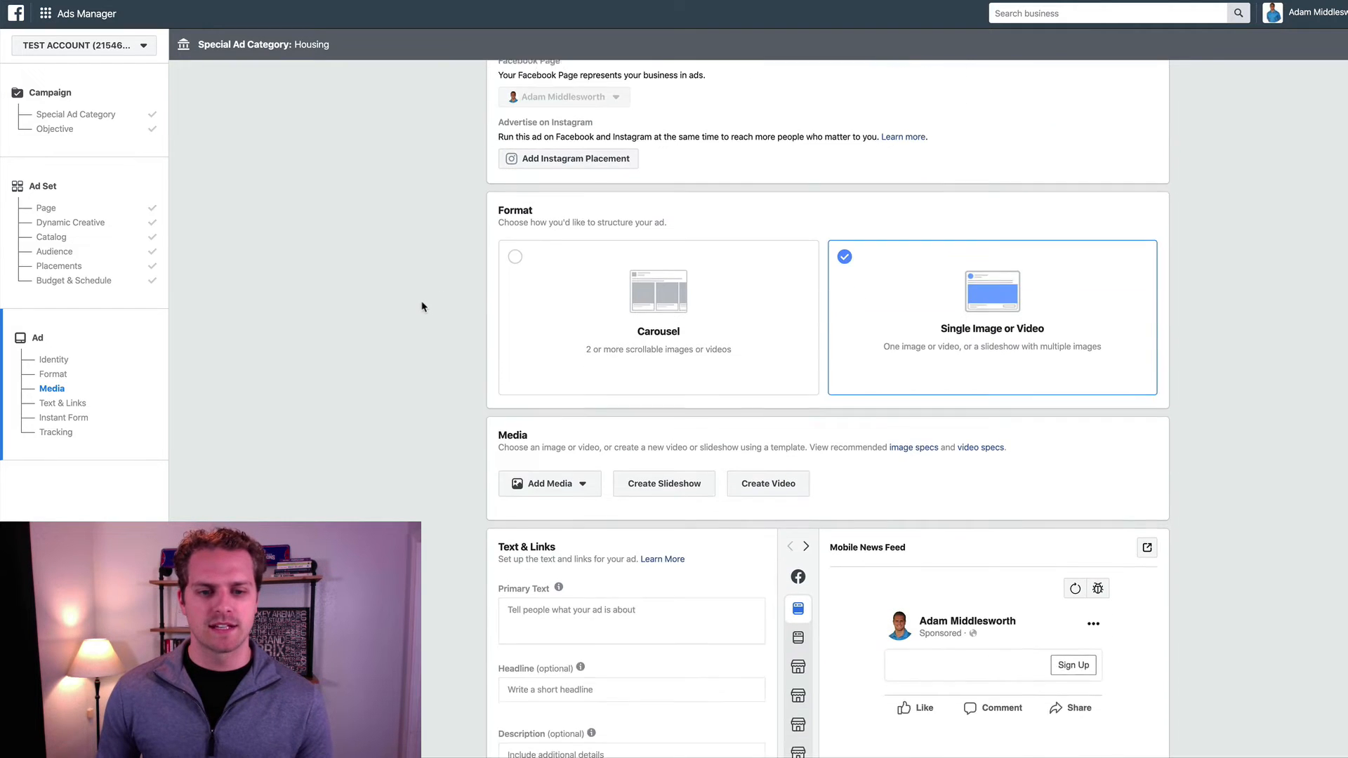
left_click(564, 470)
left_click(546, 497)
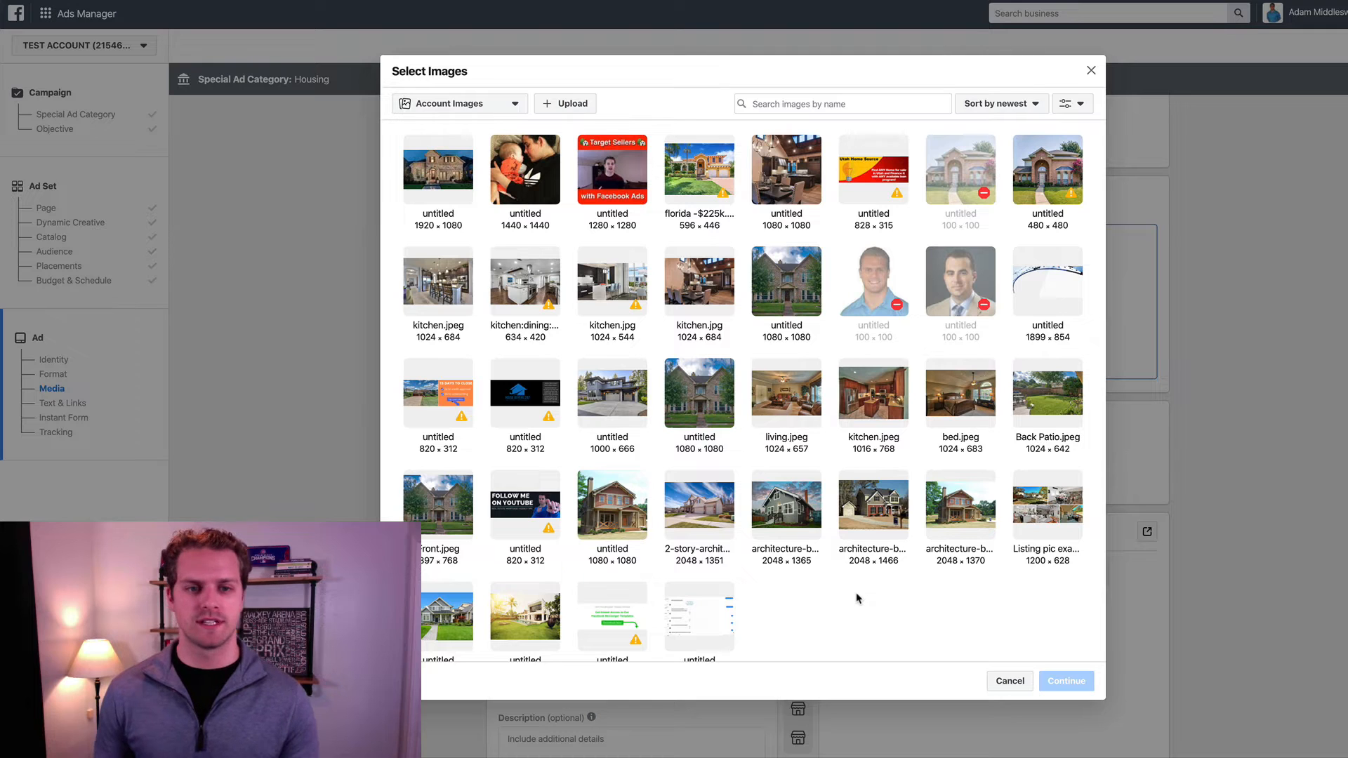
left_click(700, 183)
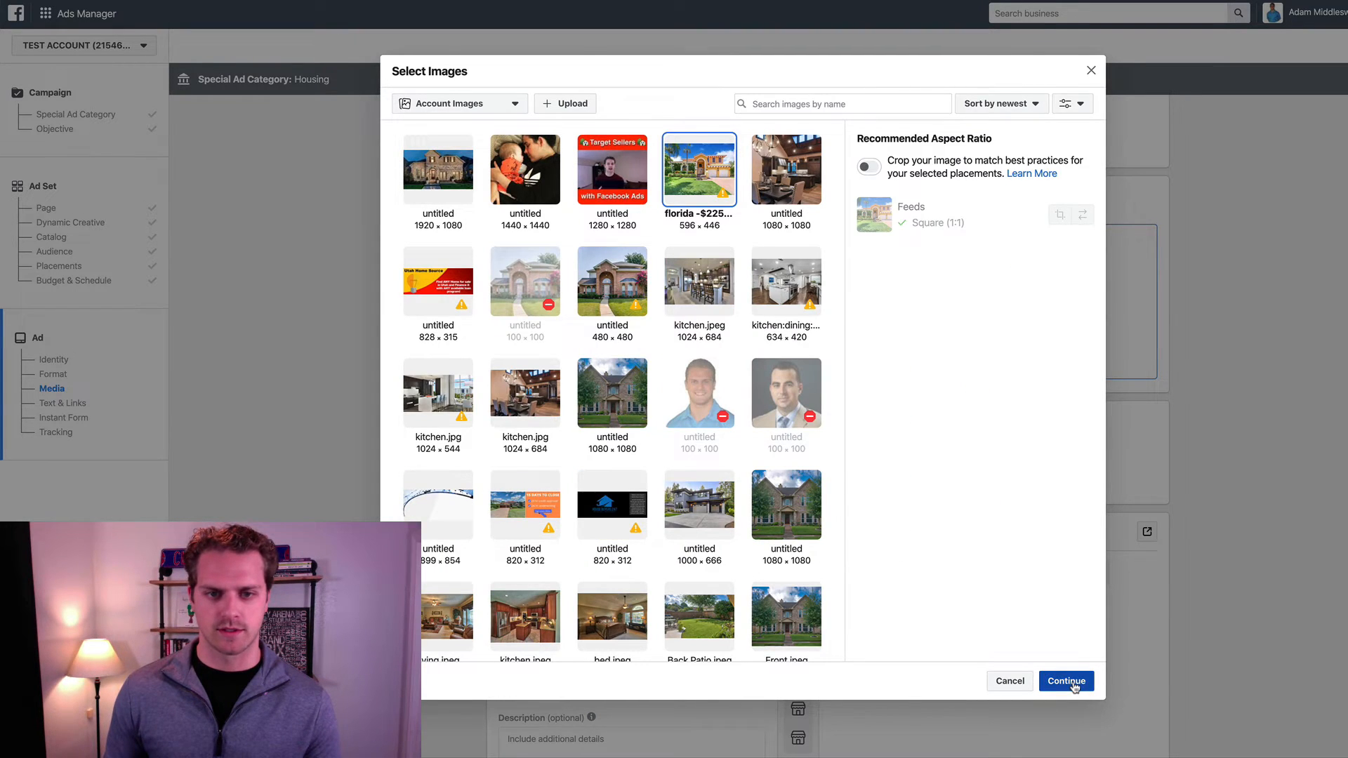
left_click(1074, 686)
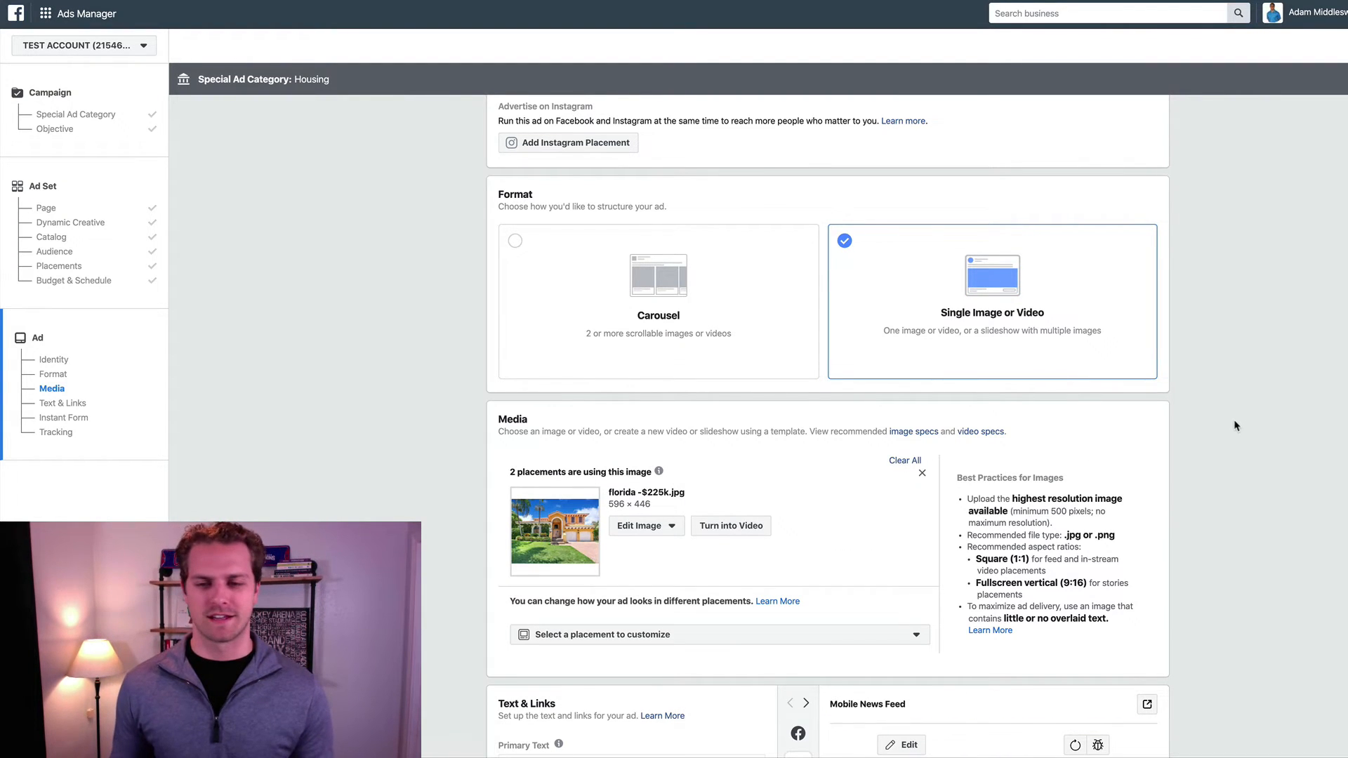
Step: Enter the downsizing ad copy with the [AREA] and [SPECIFIC] placeholders as primary text, beginning "Ready to downsize to a more carefree lifestyle?"
scroll(1233, 421, "down", 1)
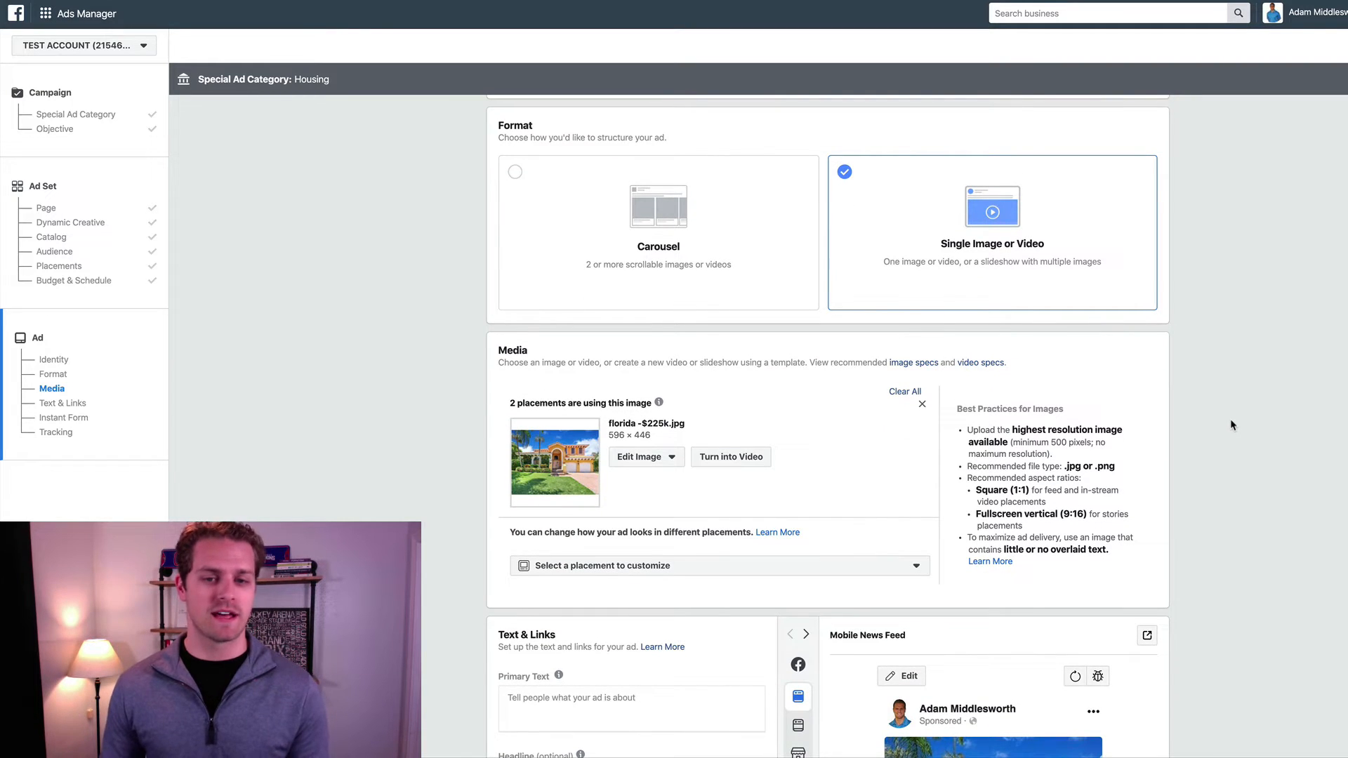
scroll(1253, 420, "down", 6)
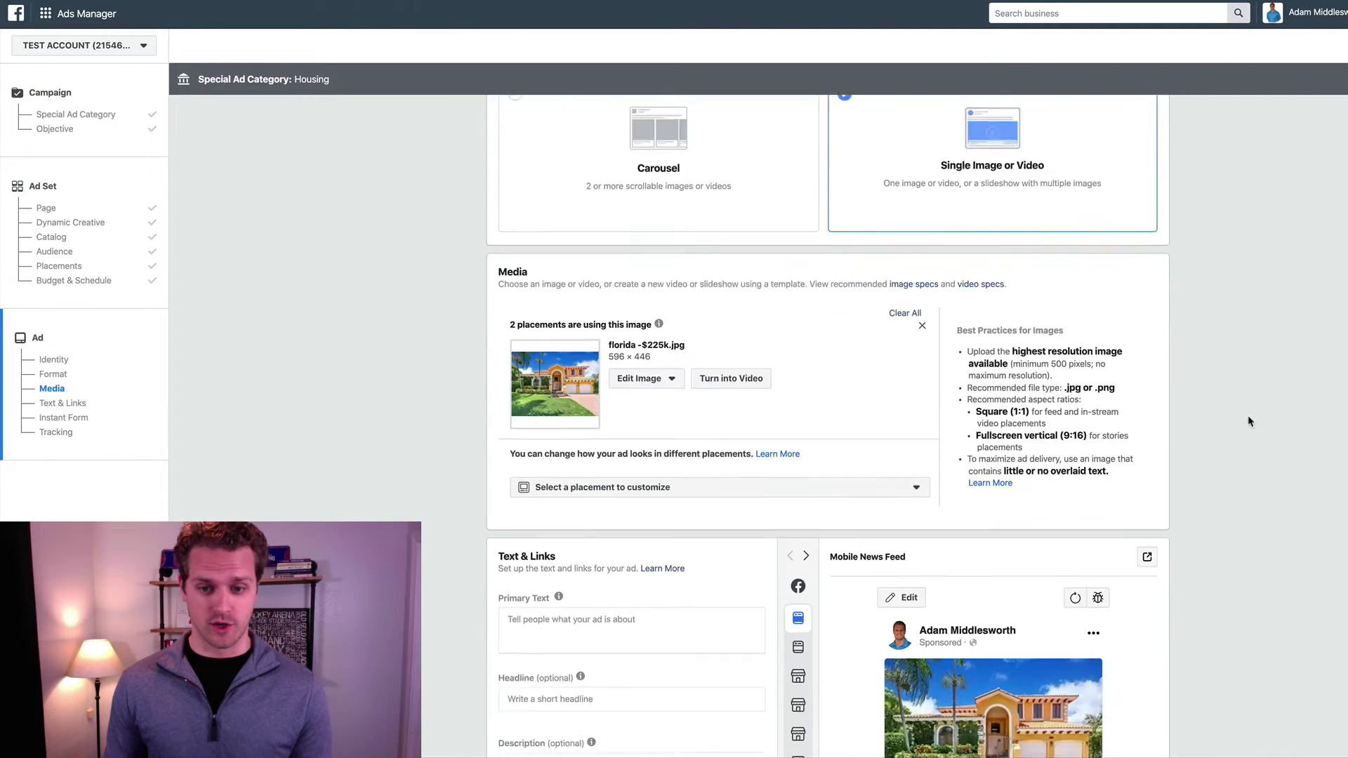
left_click(569, 268)
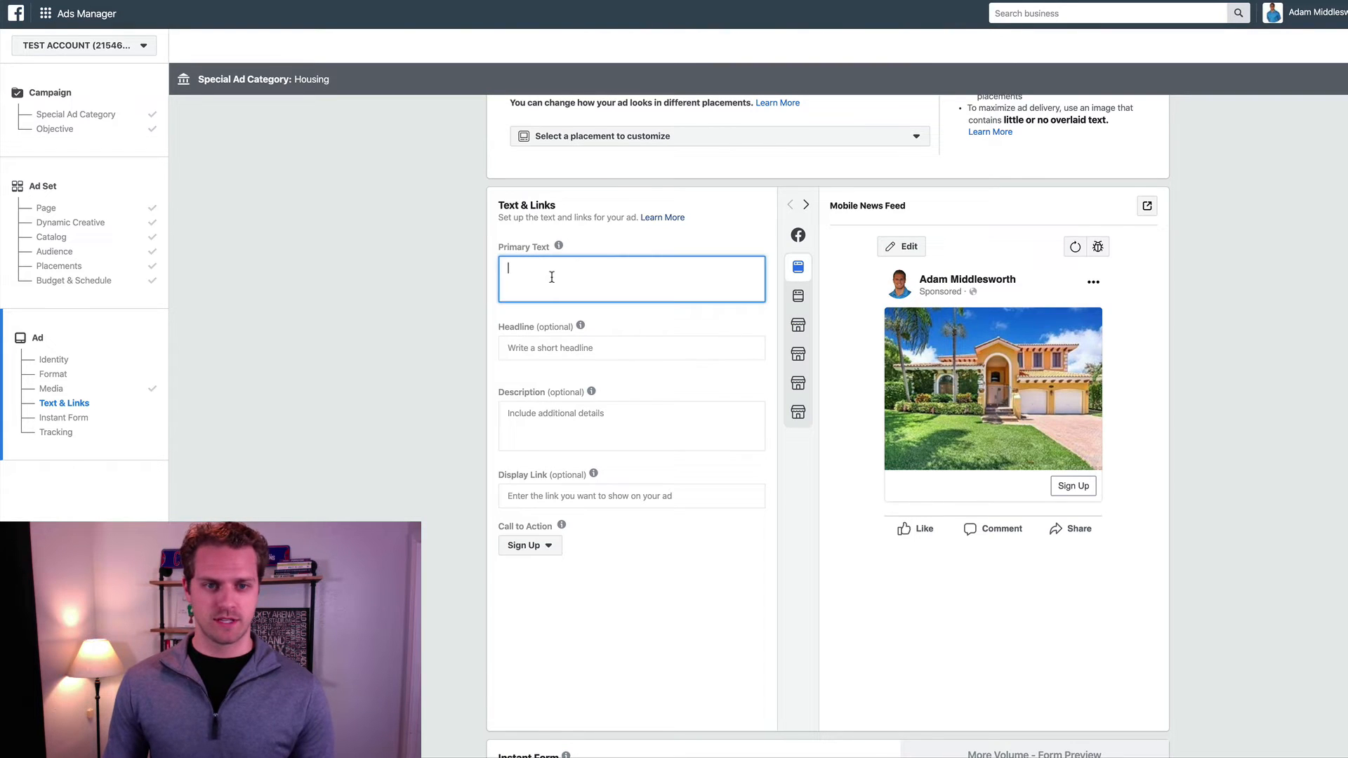
type("Ready to downsize to a more carefree lifestyle?  [AREA] homeowners are getting top dollar for their existing homes and moving to Adult Communities  Tap below to get access to a FREE Weekly list of all homes for sale in [SPECIFIC] Community.")
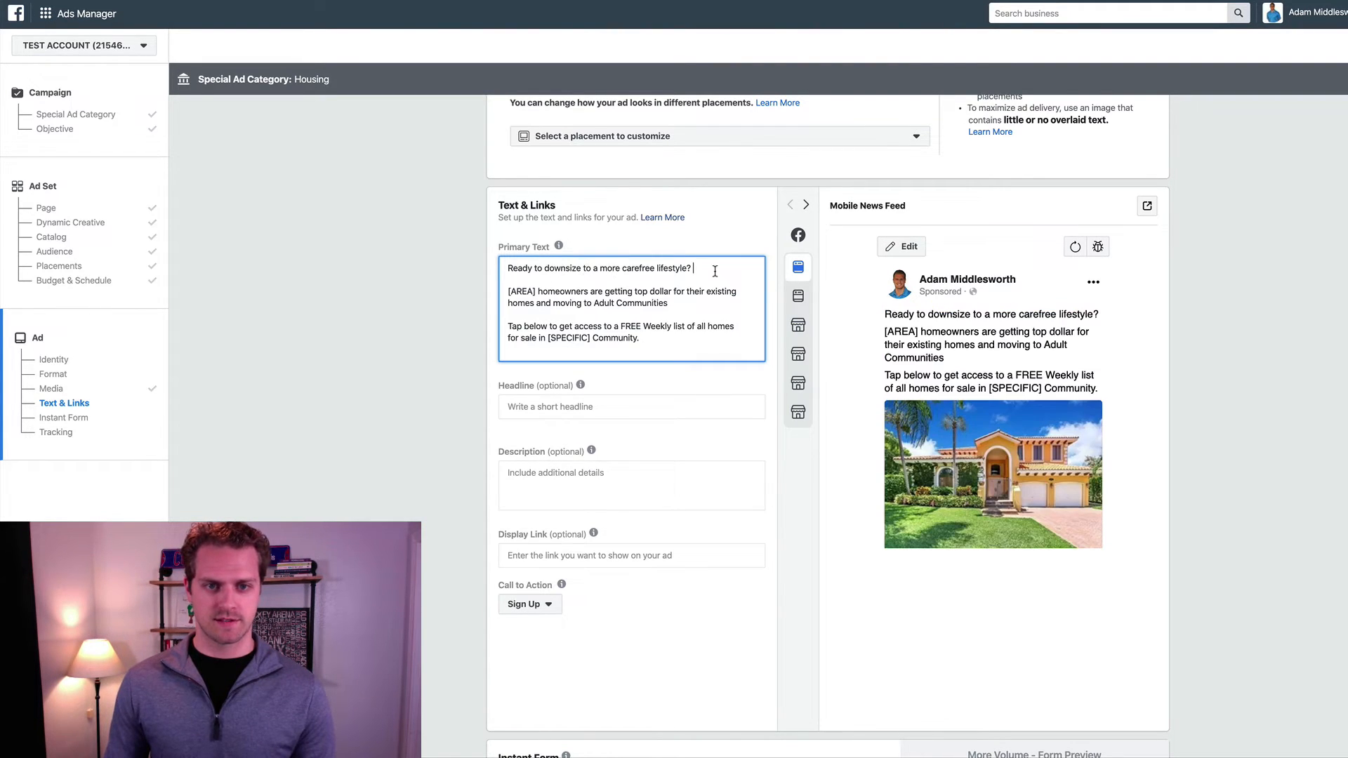
Step: In the primary text, replace "to a more carefree lifestyle?" with a red question mark emoji and "[AREA]" with "Kokomo"
left_click_drag(583, 268, 753, 270)
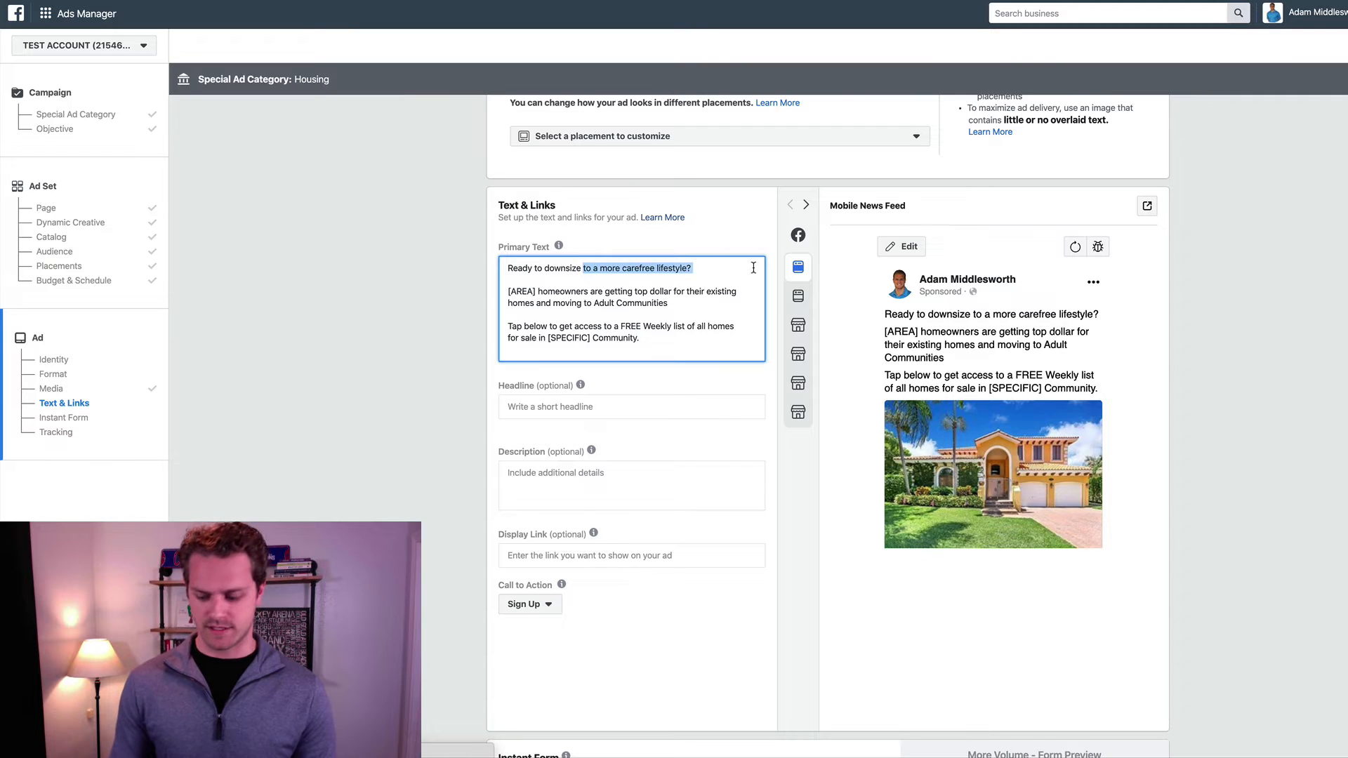
key("BackSpace")
key("BackSpace")
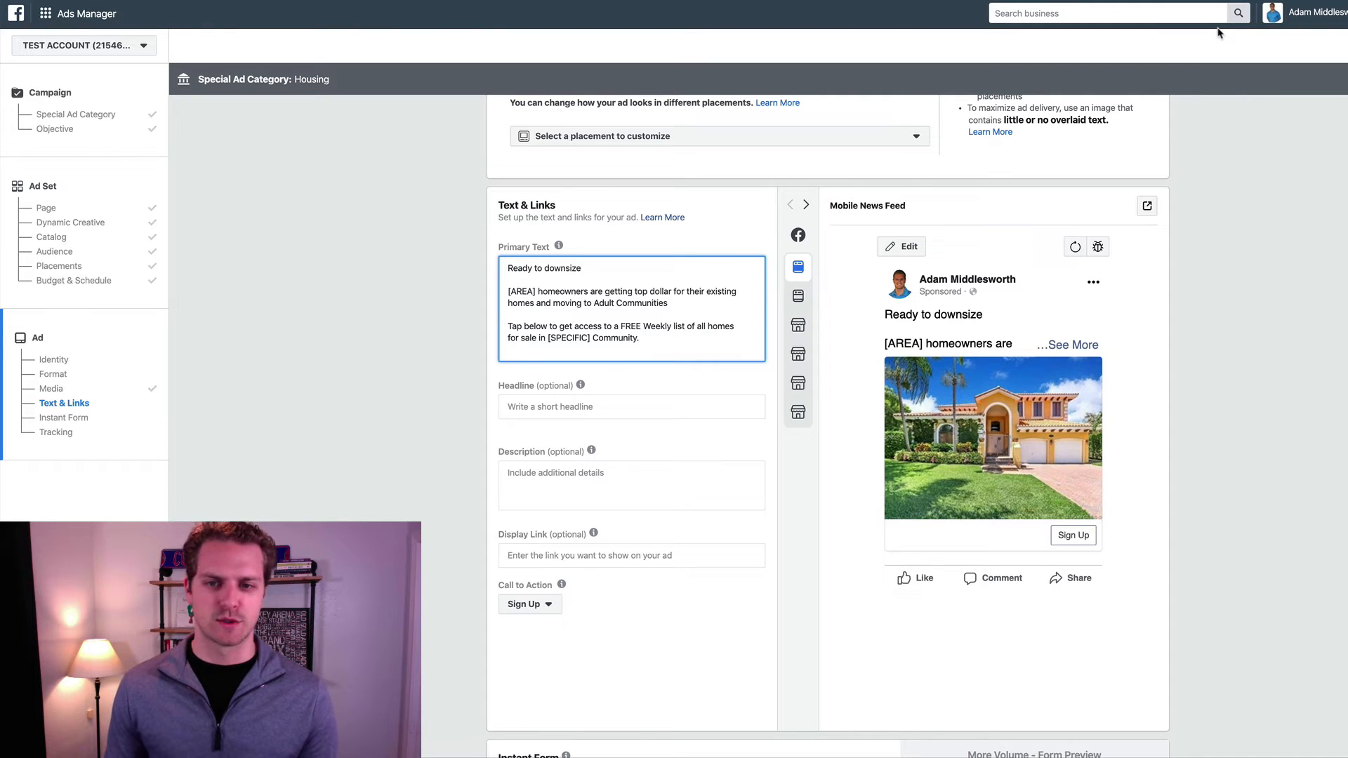
left_click(1219, 31)
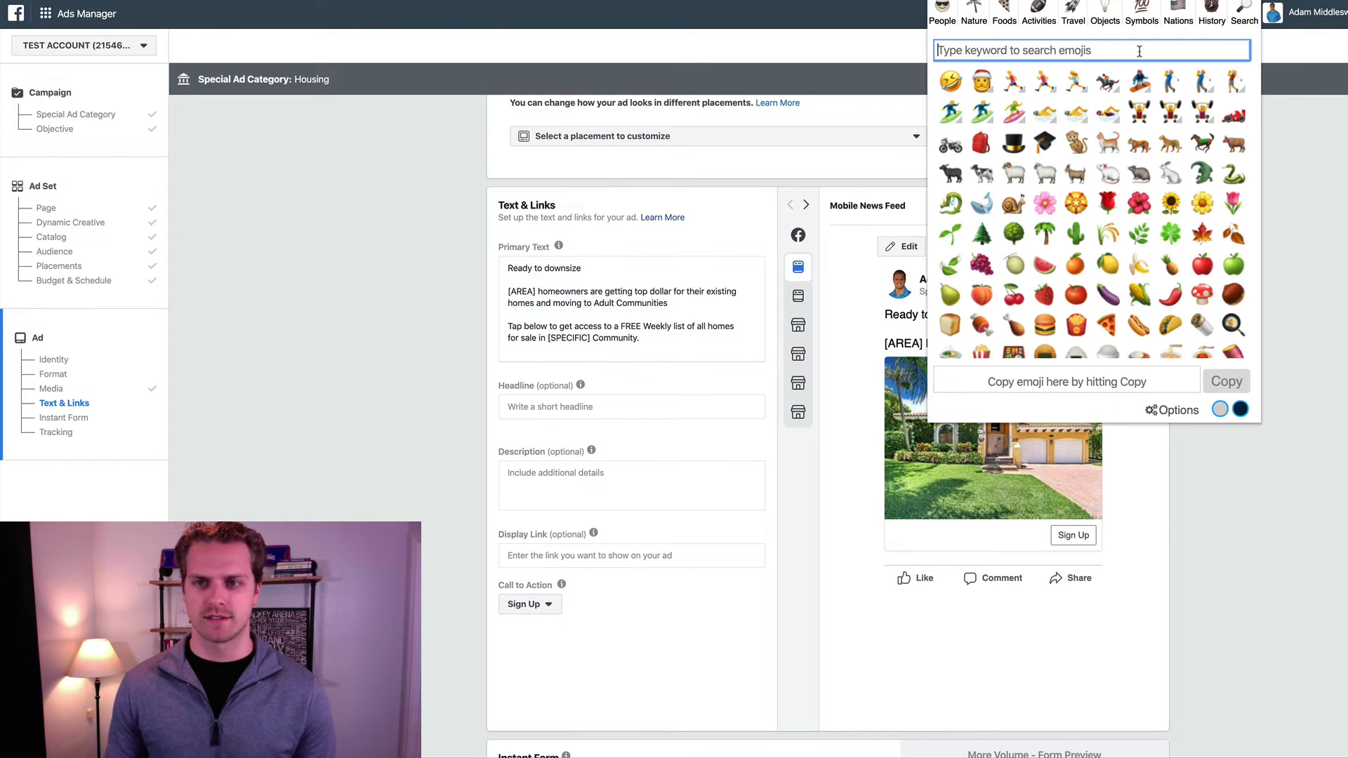
left_click(1211, 16)
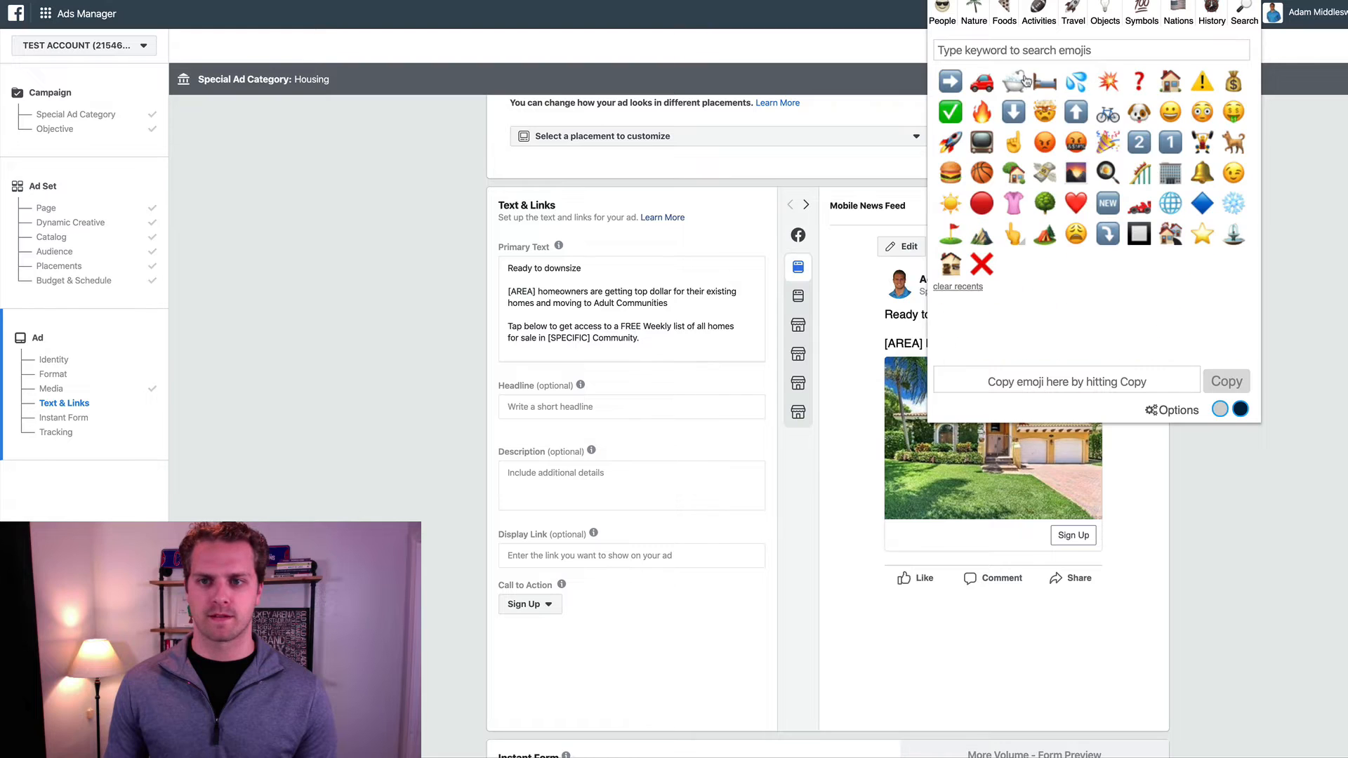
left_click(1139, 81)
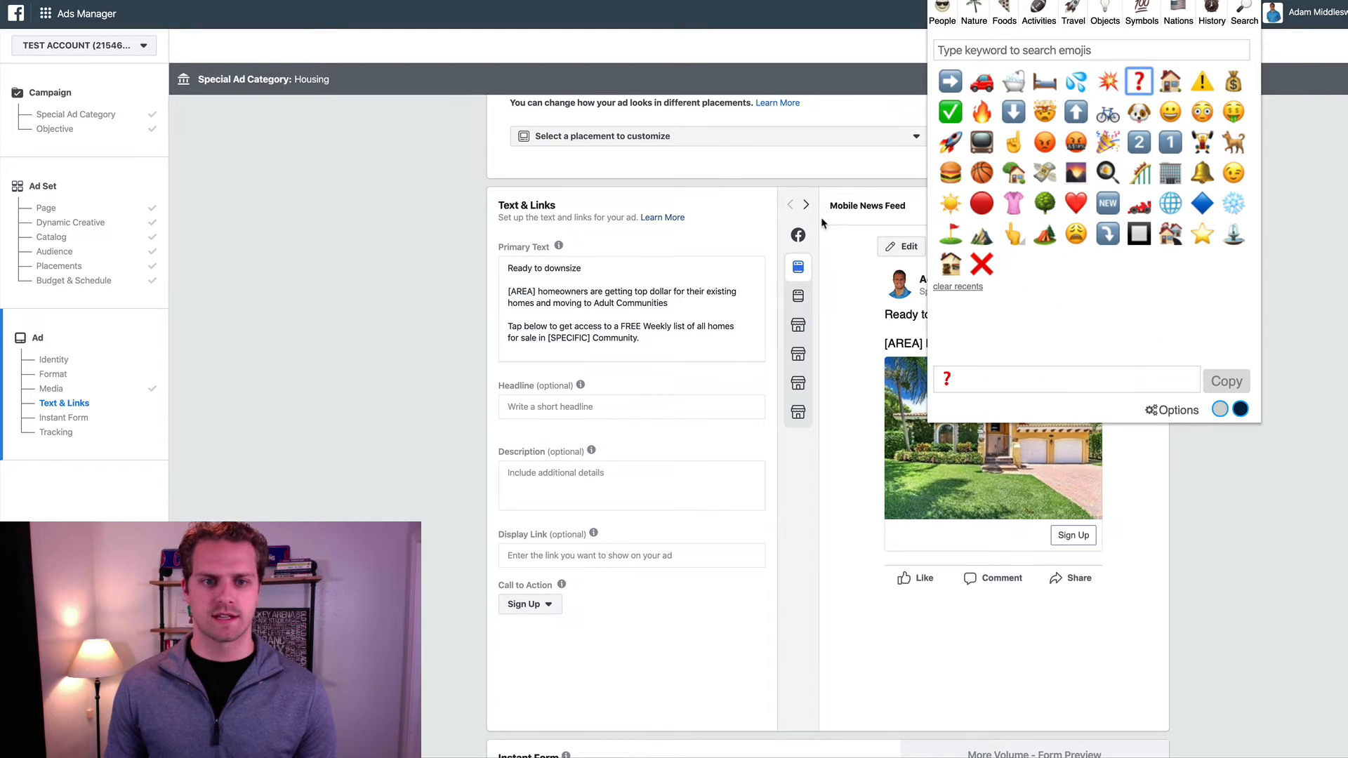
left_click(1225, 382)
left_click(653, 274)
type("❓")
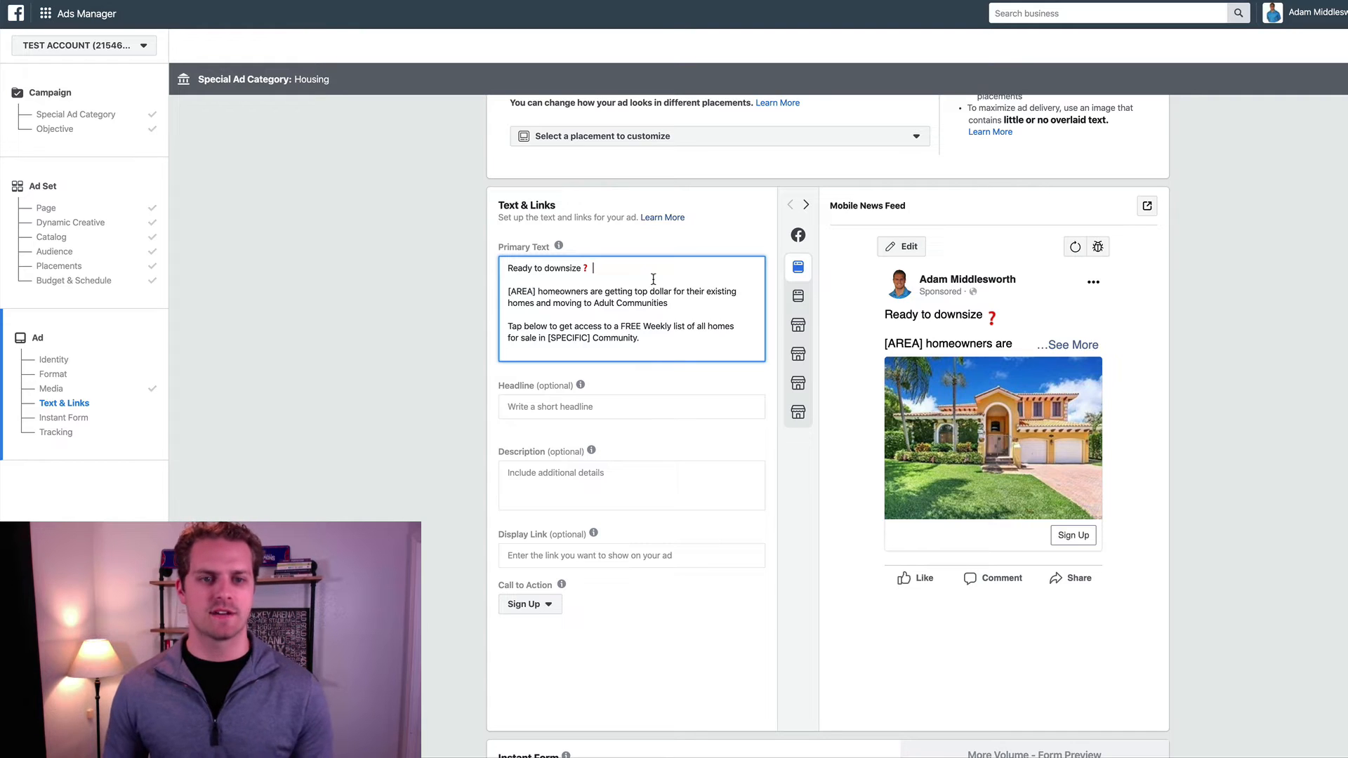
left_click_drag(536, 292, 512, 295)
type("Kokomo")
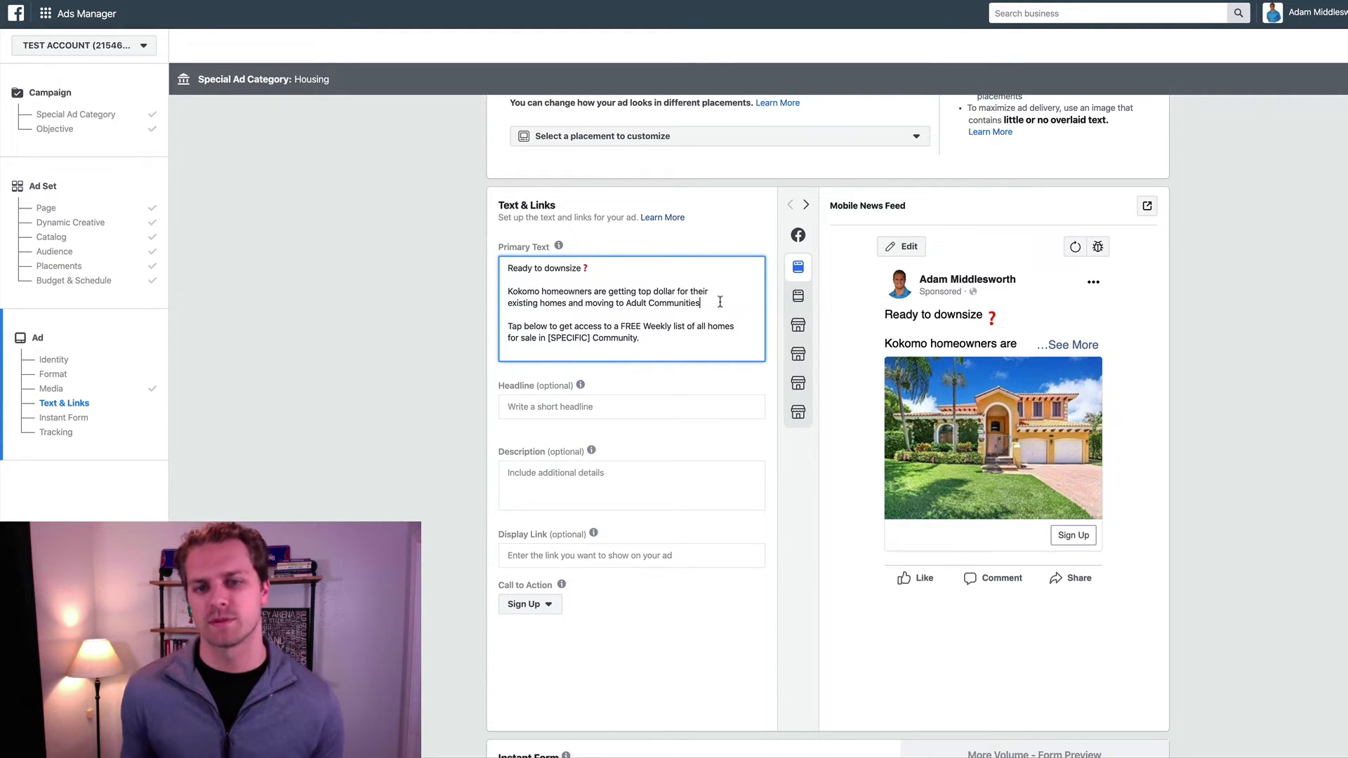
Step: Try "Single Story Homes" in place of "Adult Communities" in the primary text and undo the replacement
left_click_drag(625, 304, 743, 304)
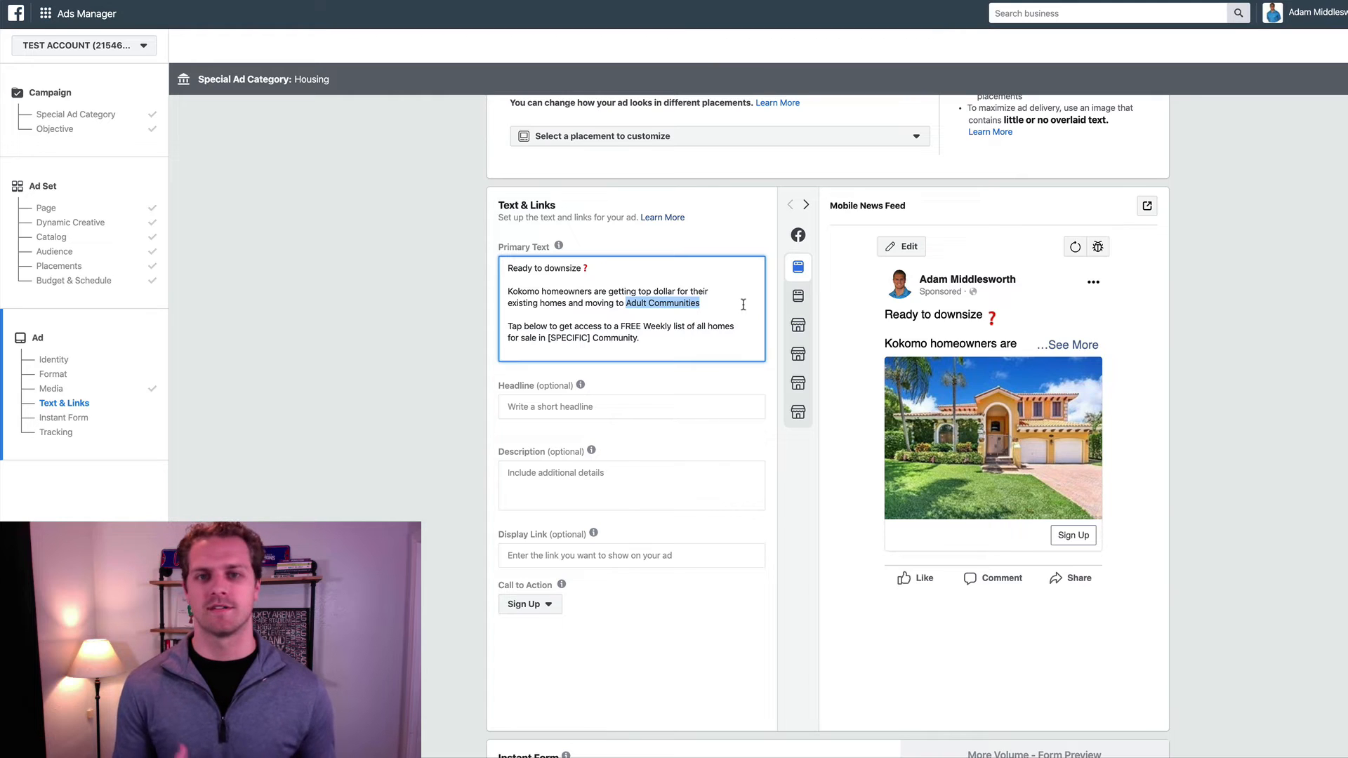
key("BackSpace")
type("Single Story Homes")
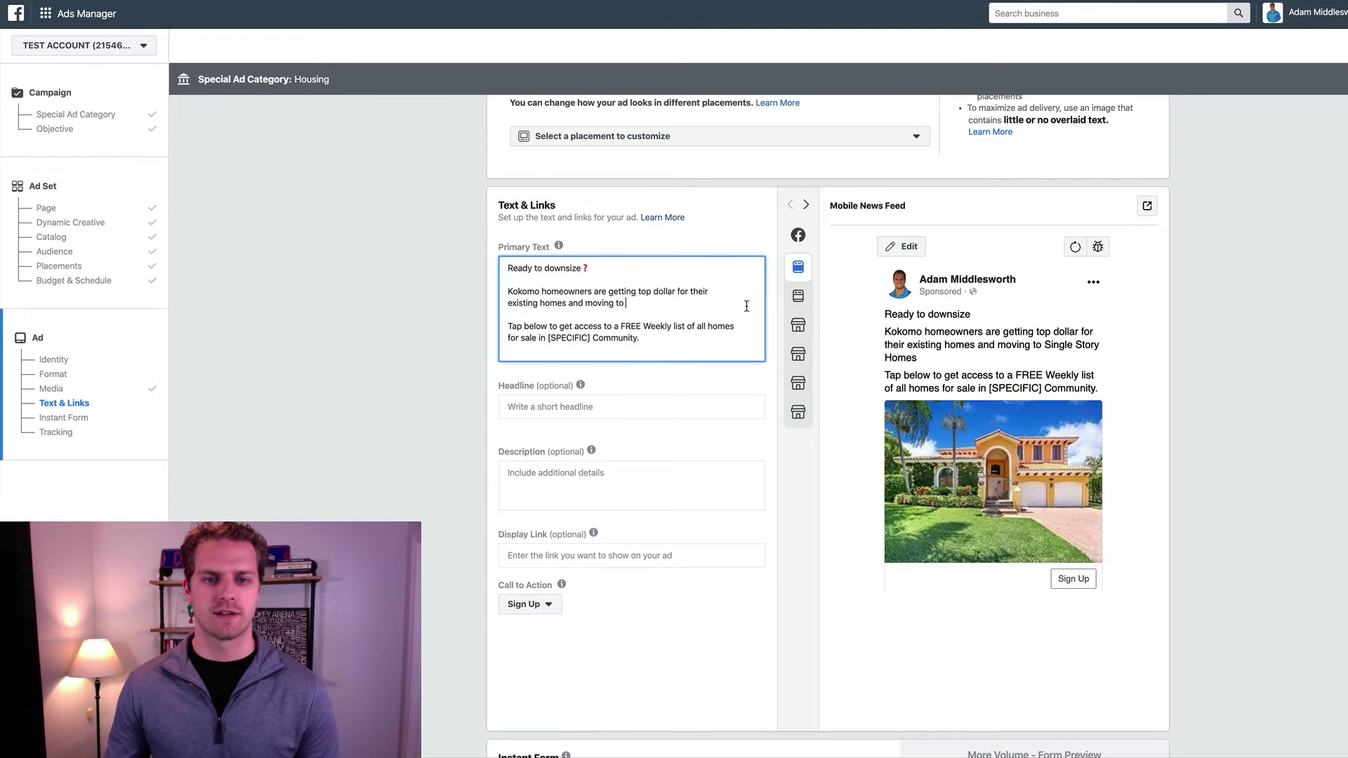
key("ctrl+z")
left_click(678, 334)
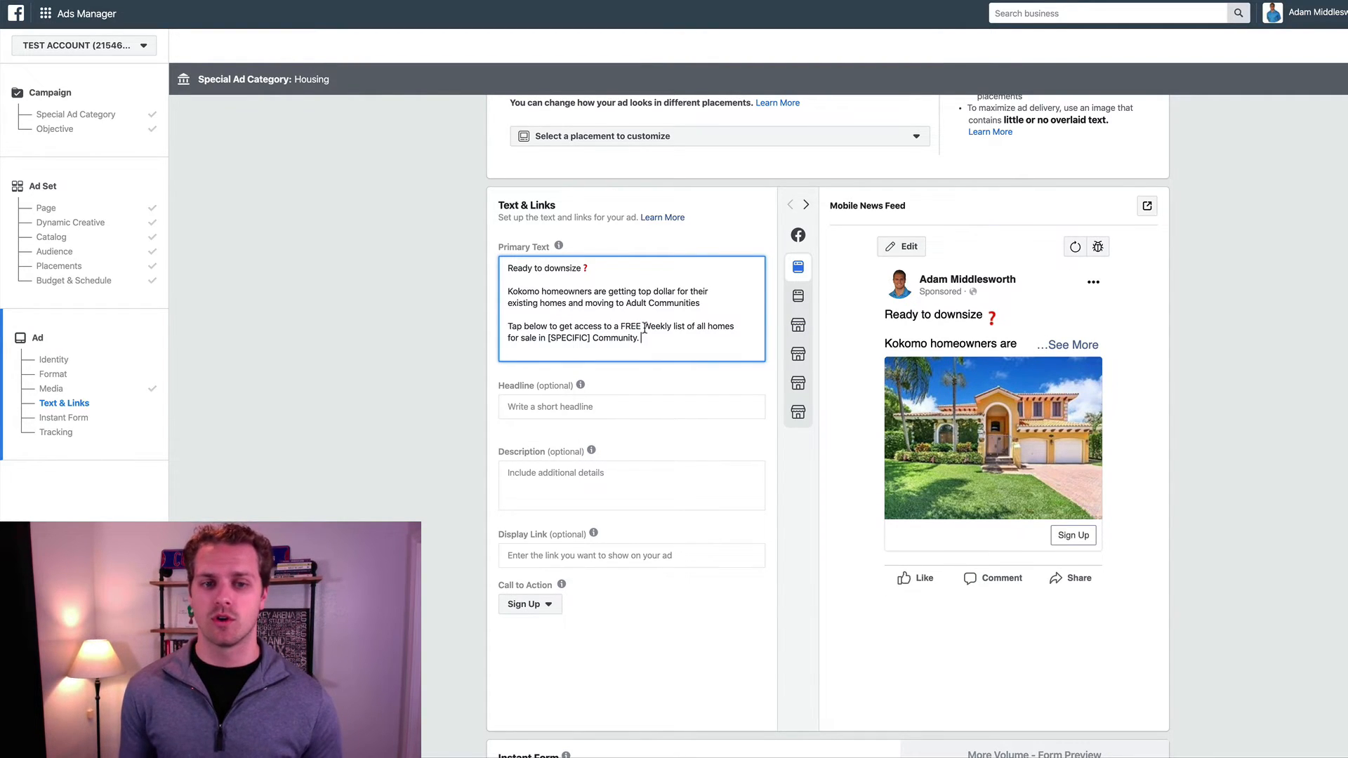
Step: Replace "[SPECIFIC] Community." at the end of the primary text with "Kokomo and surrounding area"
left_click_drag(594, 339, 547, 341)
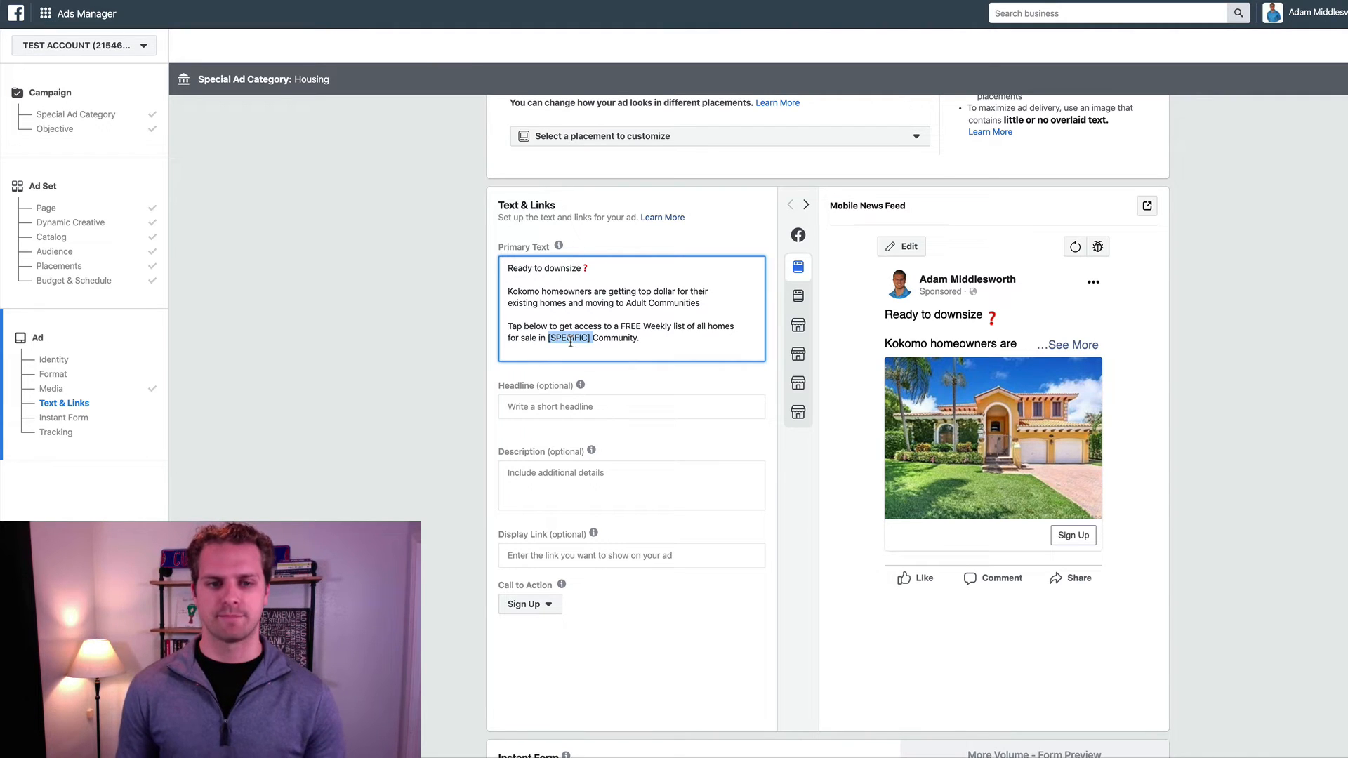
left_click_drag(639, 340, 548, 342)
type("Kokomo")
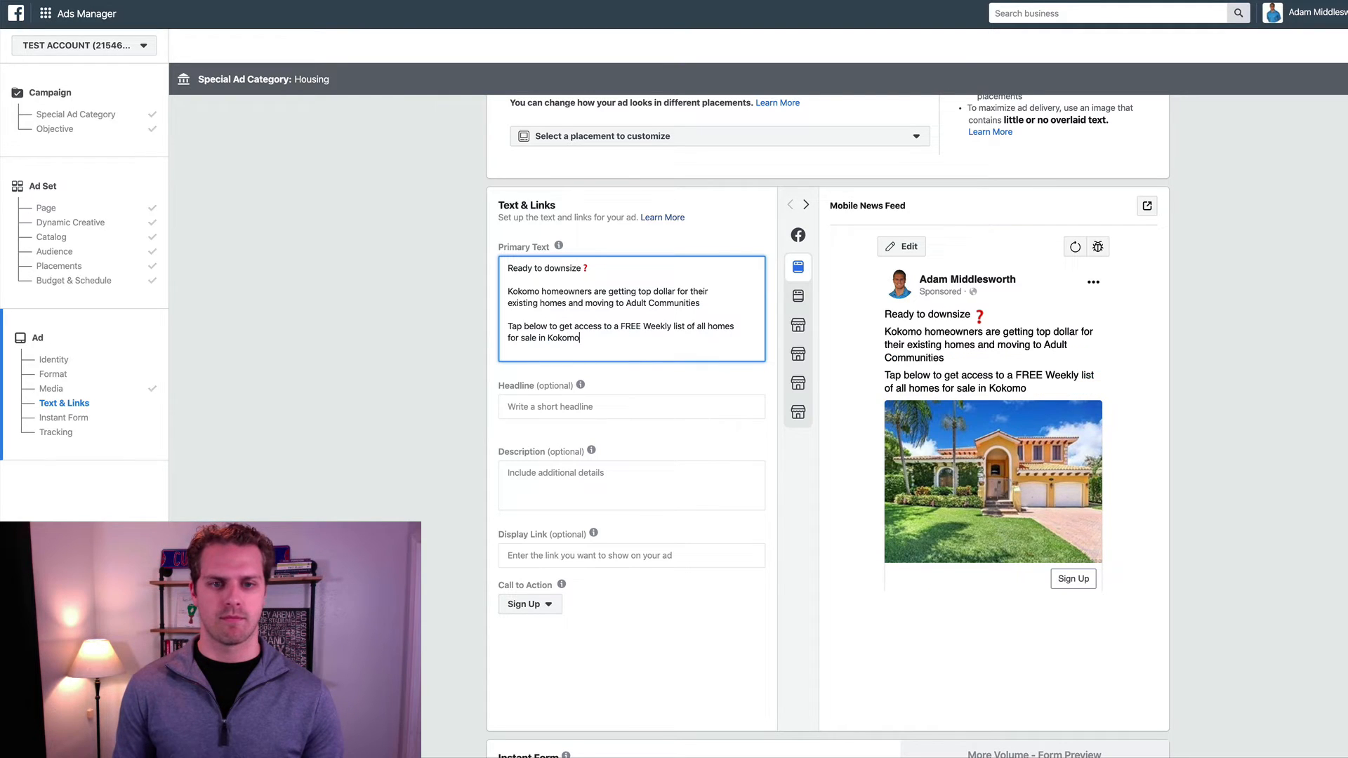
type("and surrou")
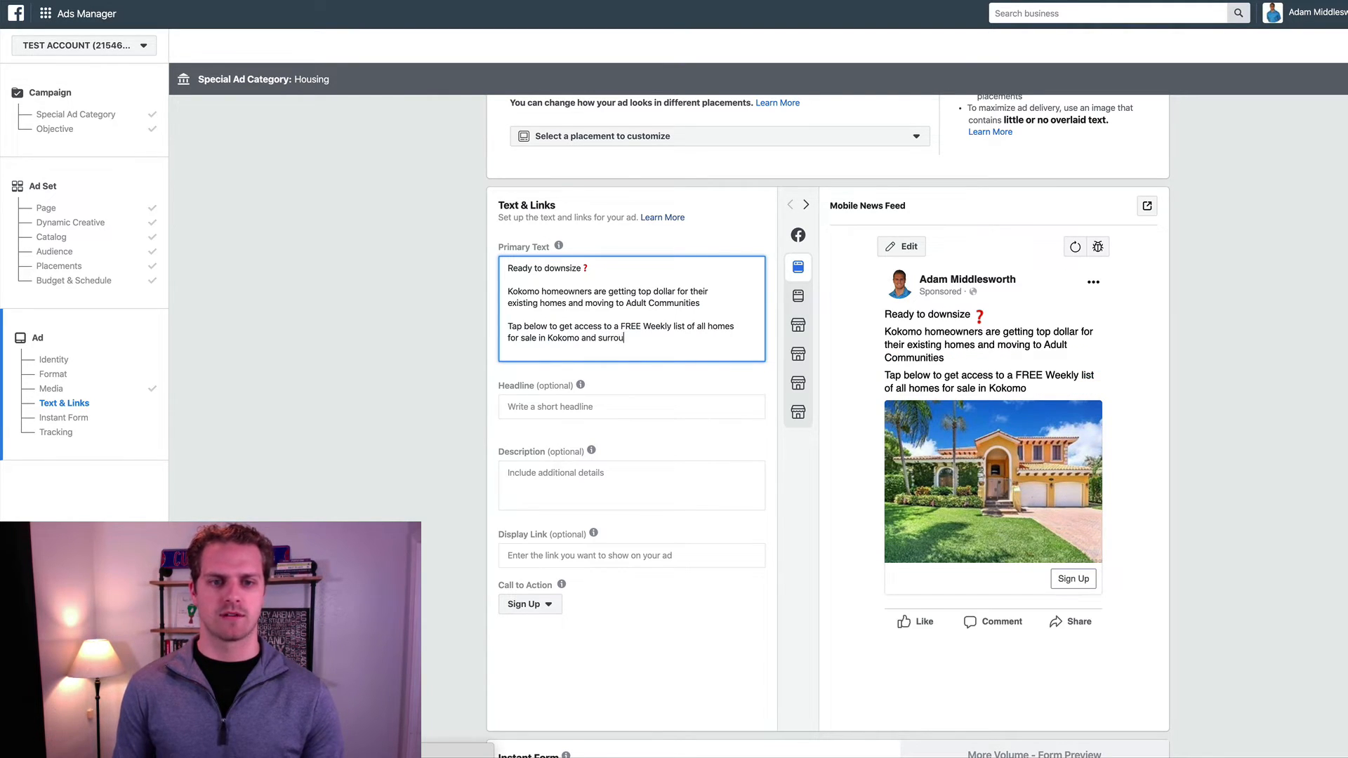
type("nding area")
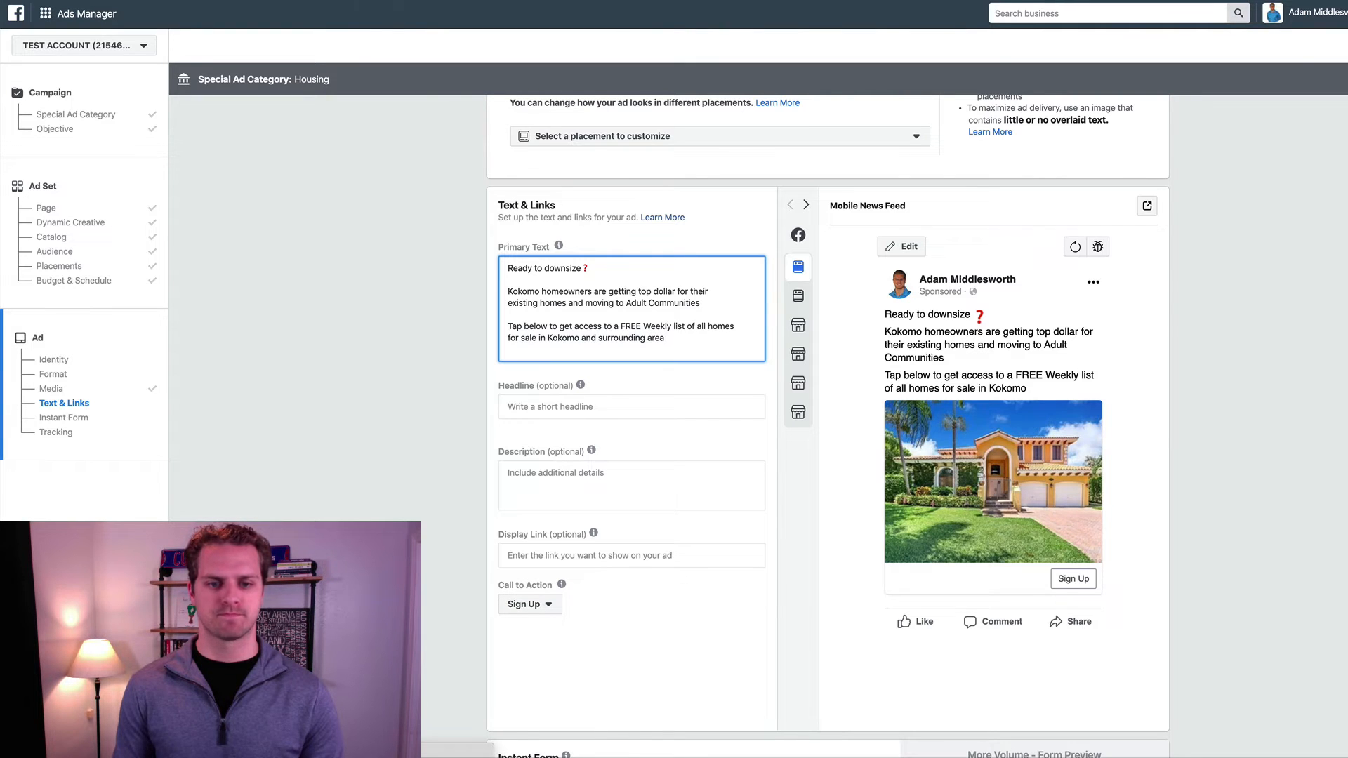
Step: End the primary text with a period and start the ad headline with "Single"
type(".")
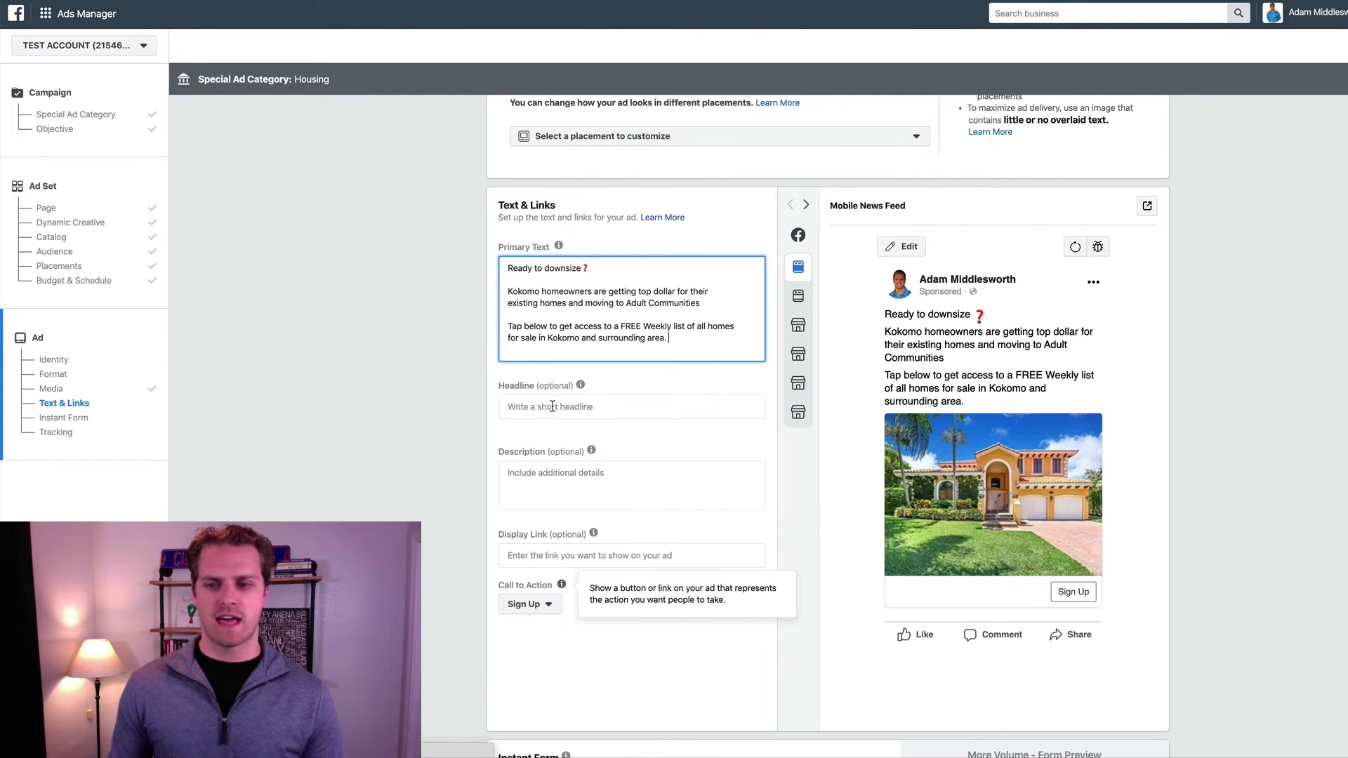
left_click(552, 406)
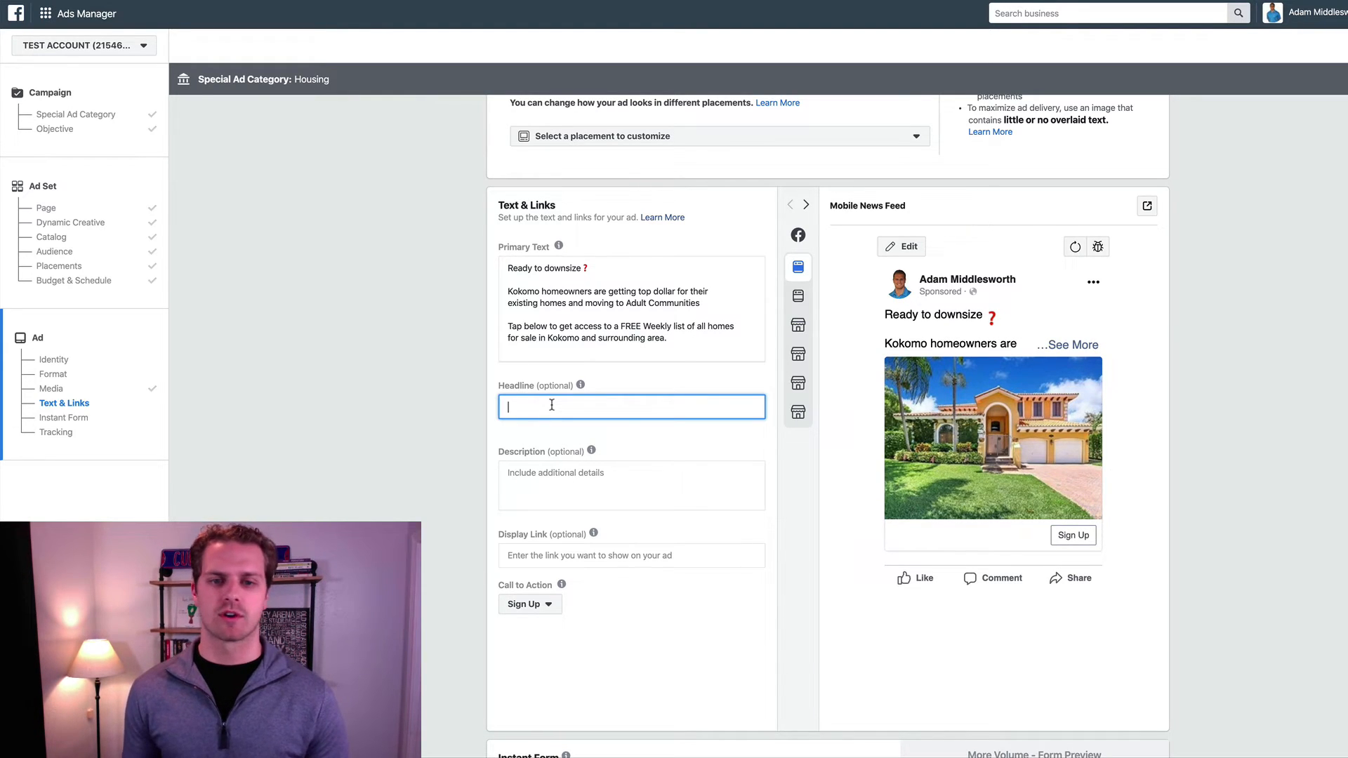
type("Single")
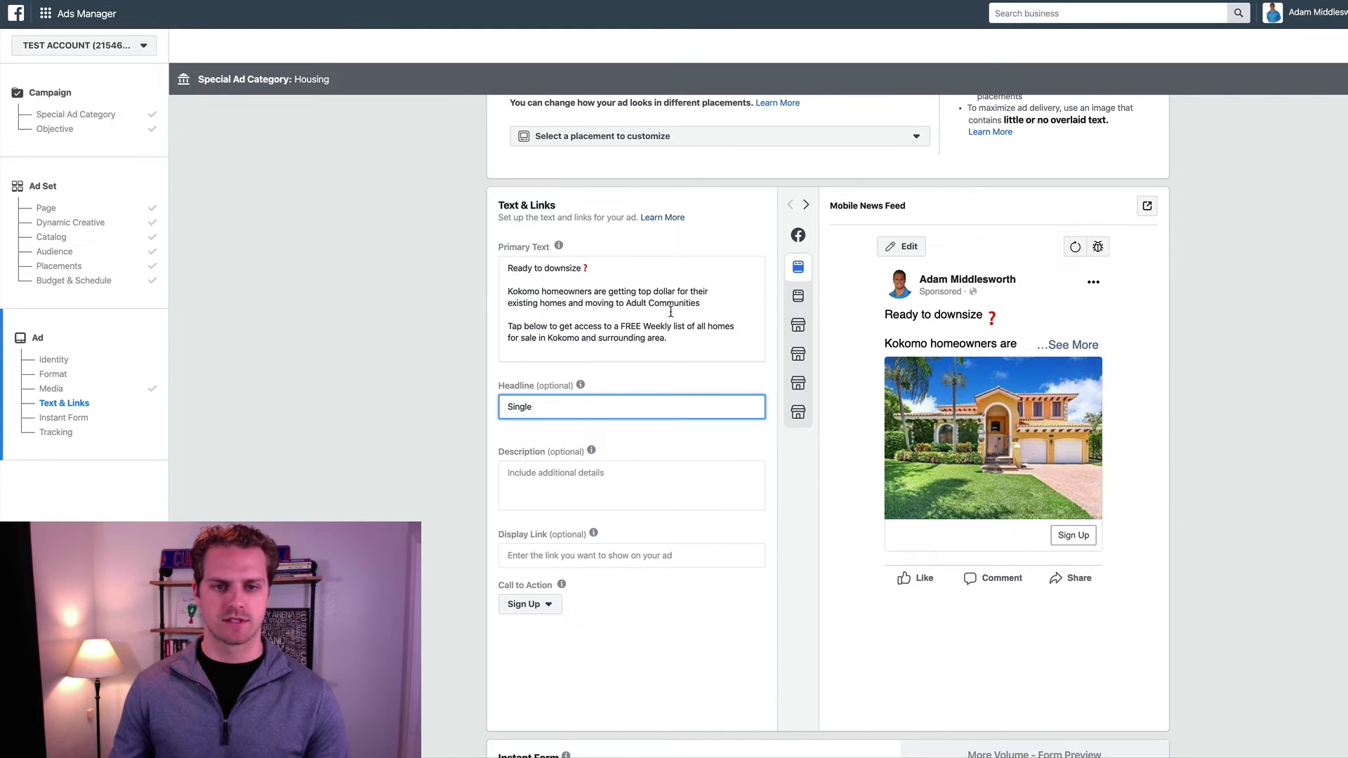
Step: In the primary text, replace "Adult Communities" with "Single Story Homes.", keeping a blank line before the next paragraph
left_click_drag(625, 302, 775, 314)
type("Single S")
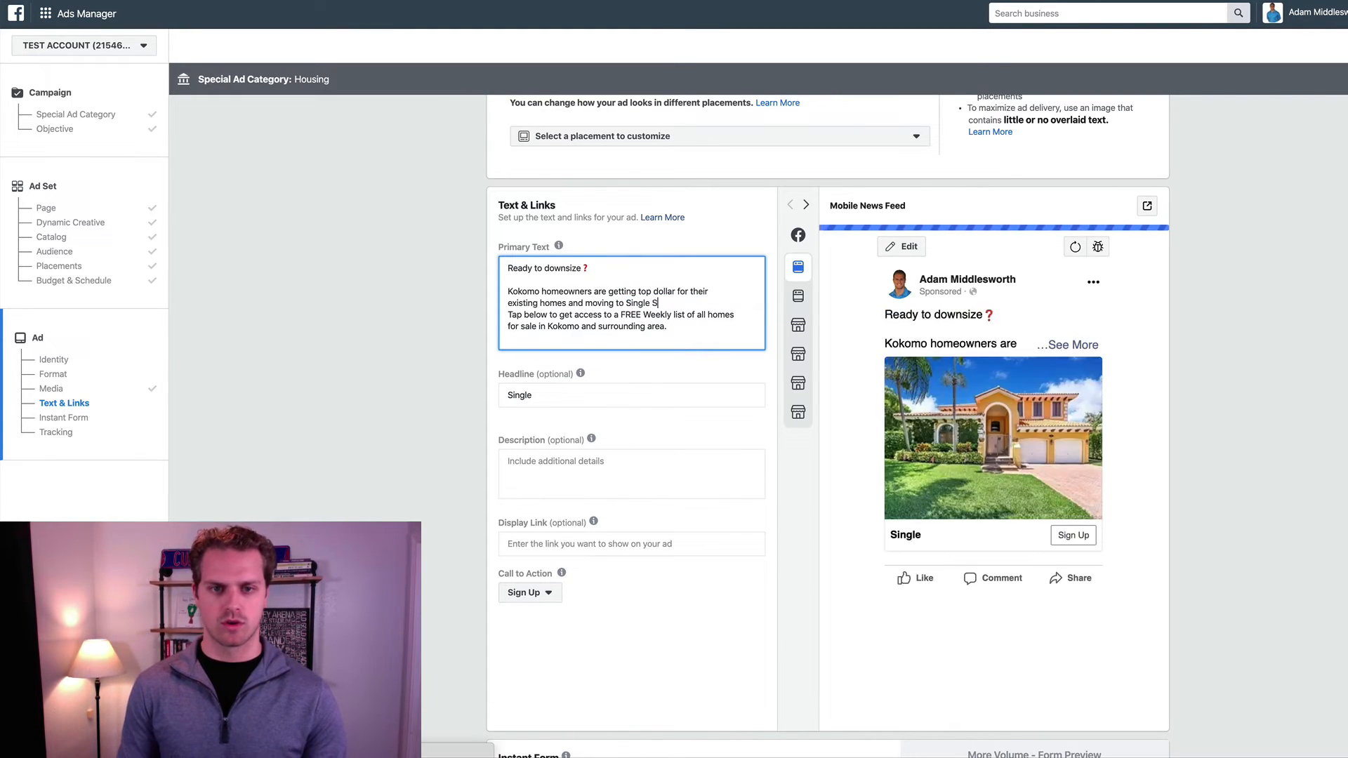
type("tory")
key("Return")
left_click(690, 305)
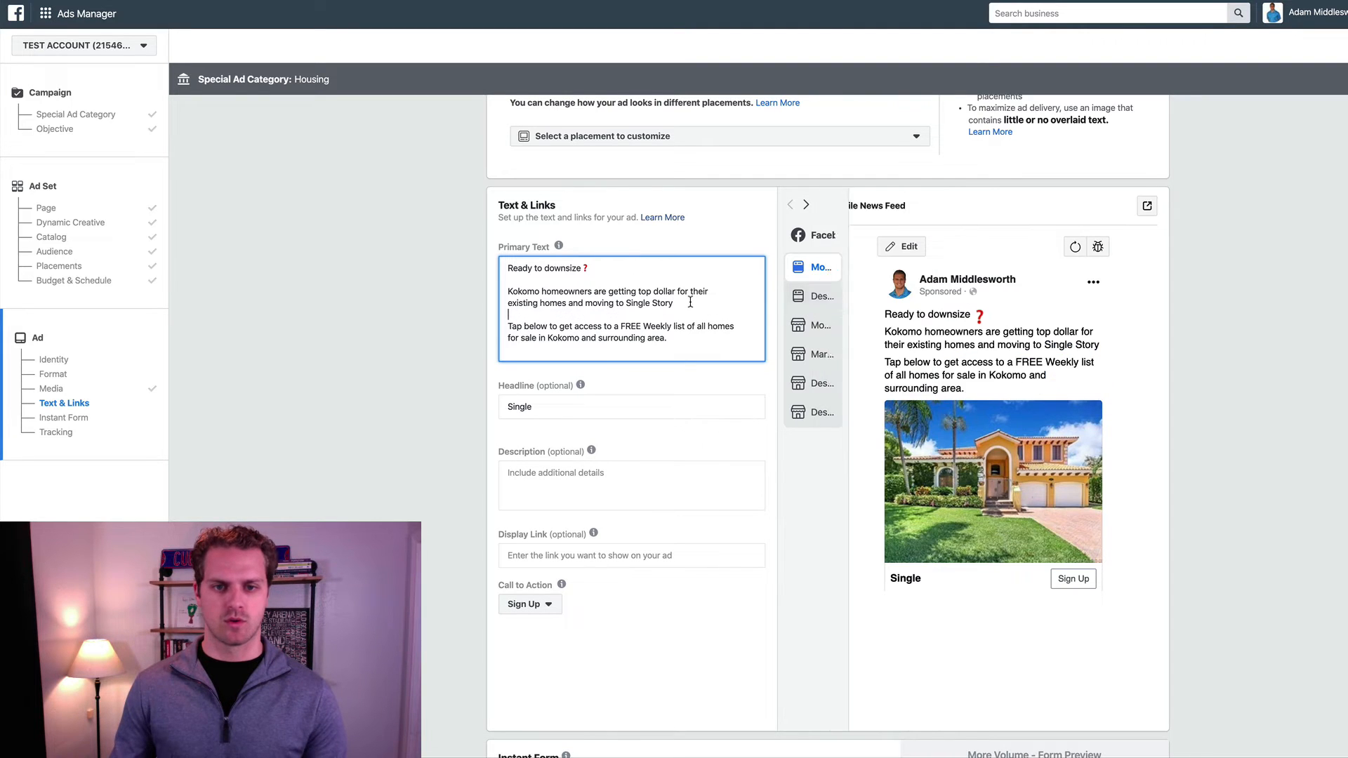
type(".")
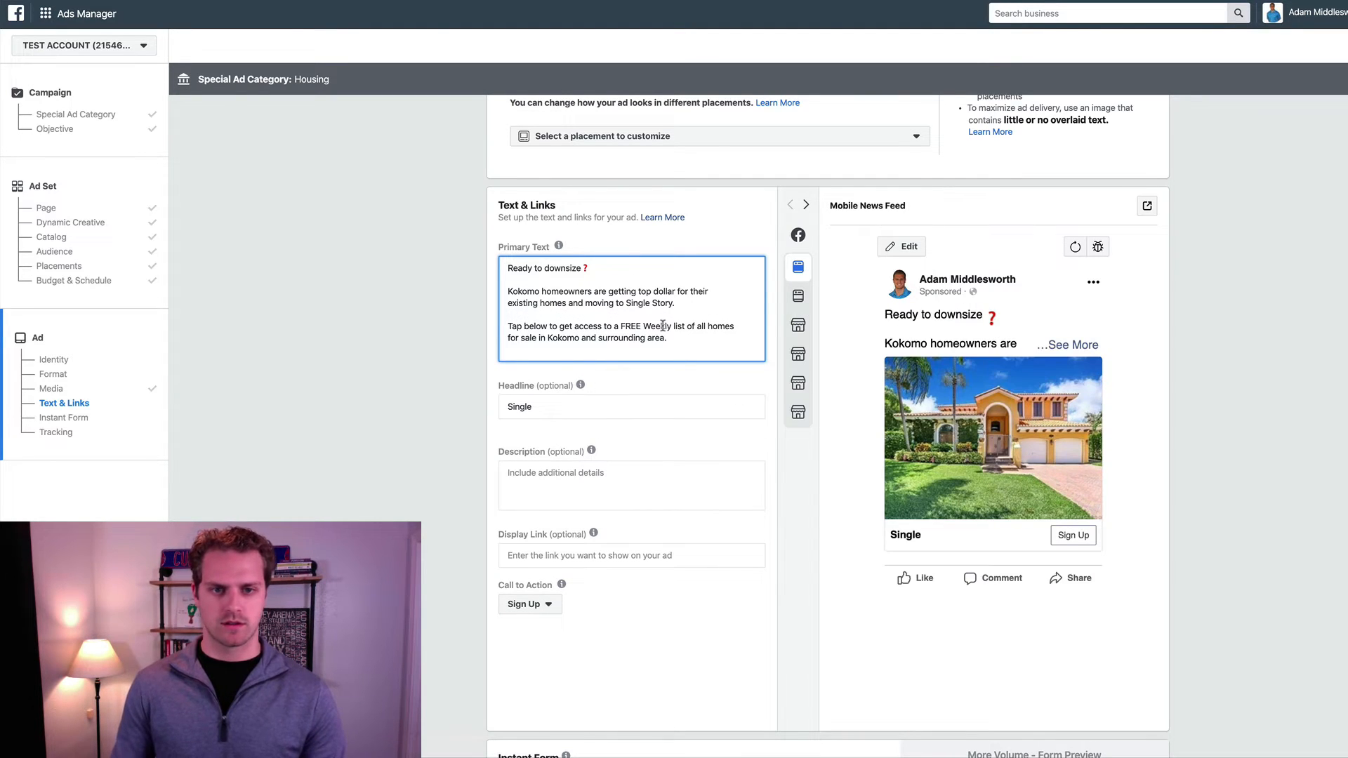
type(" Homes")
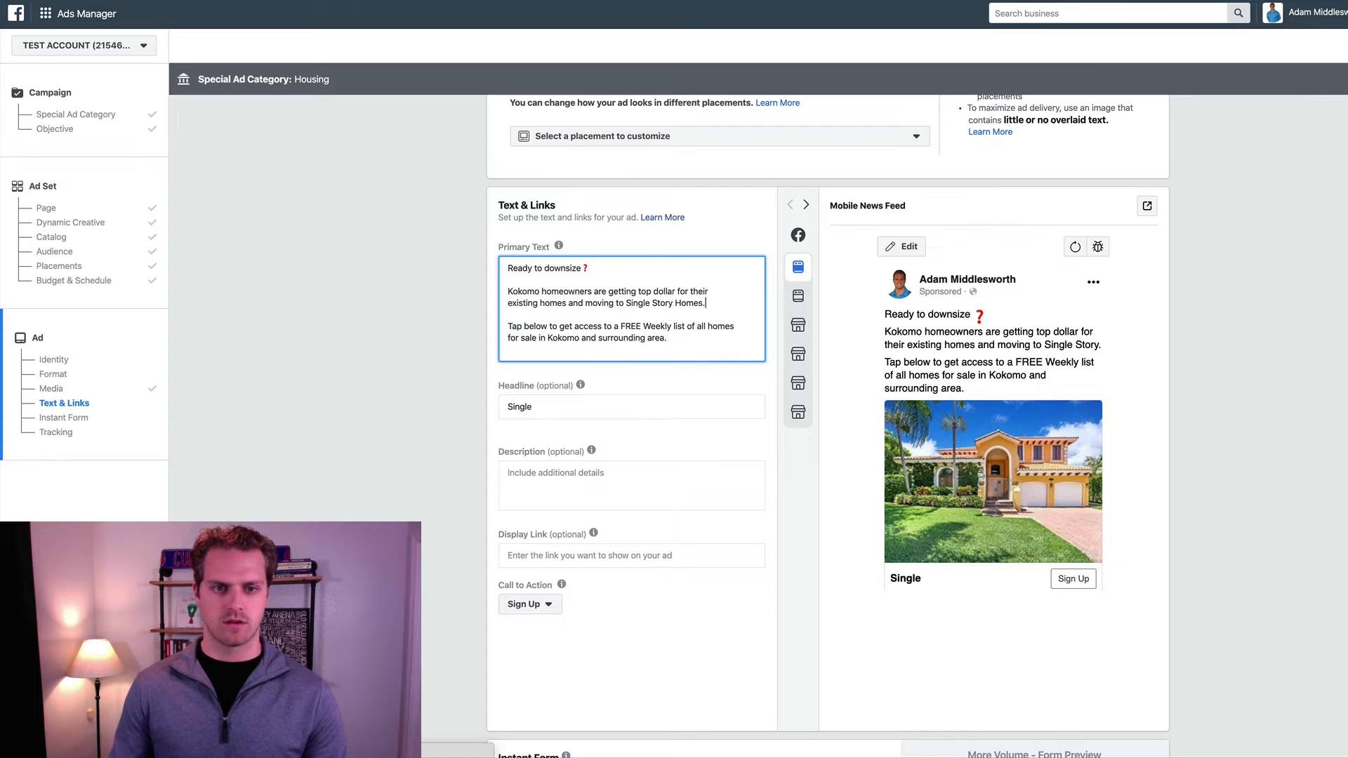
Step: Complete the ad headline as "Single Story Homes in KOKOMO" and set the call to action to Learn More
left_click(551, 411)
type("Story Homes in ?K")
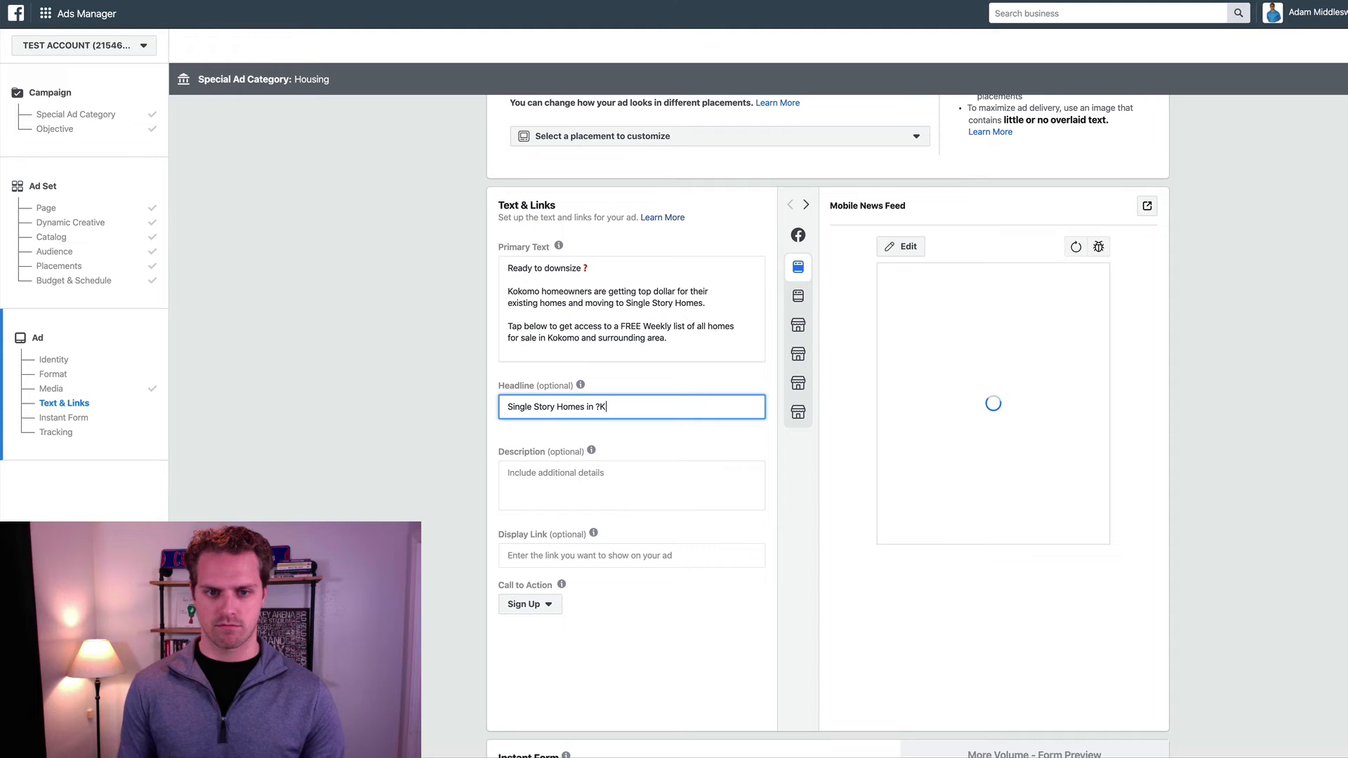
key("BackSpace")
type("KOKO")
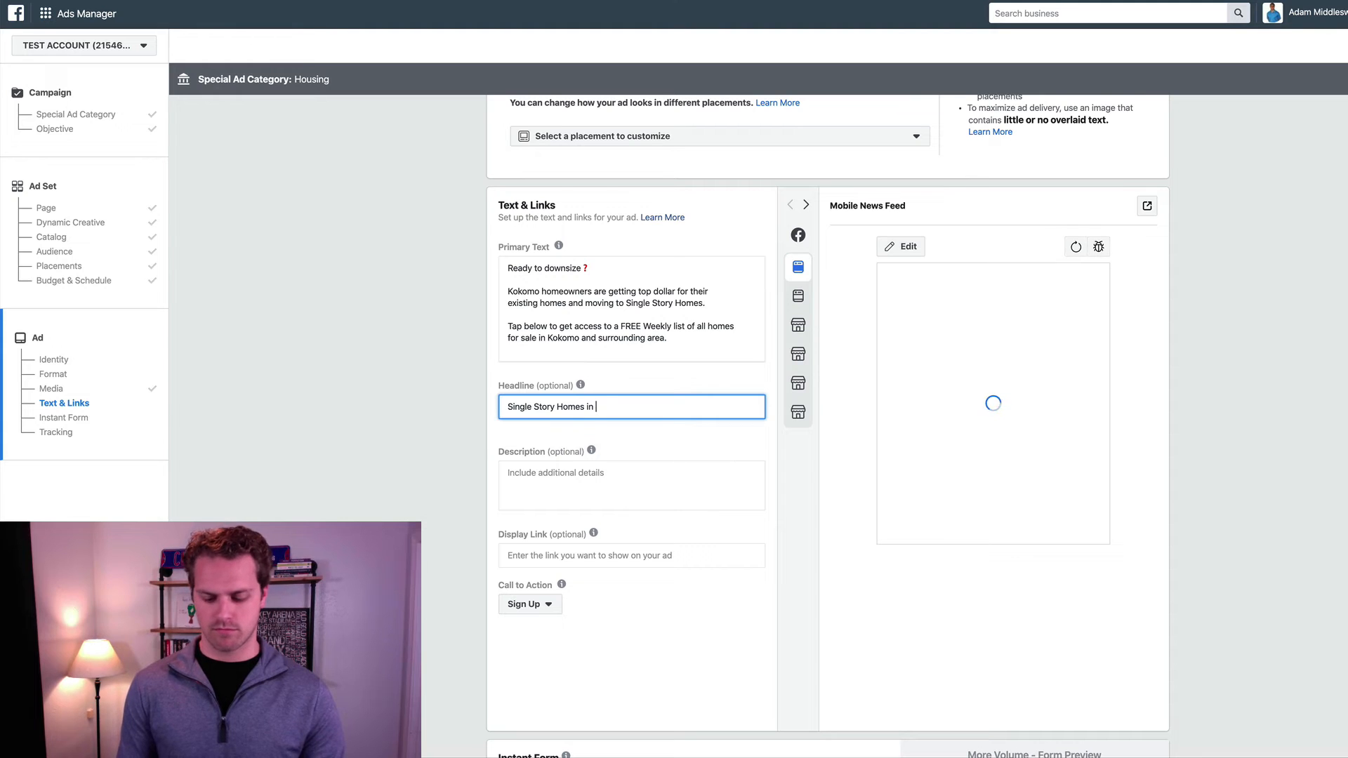
type("MO")
left_click(544, 607)
left_click(527, 541)
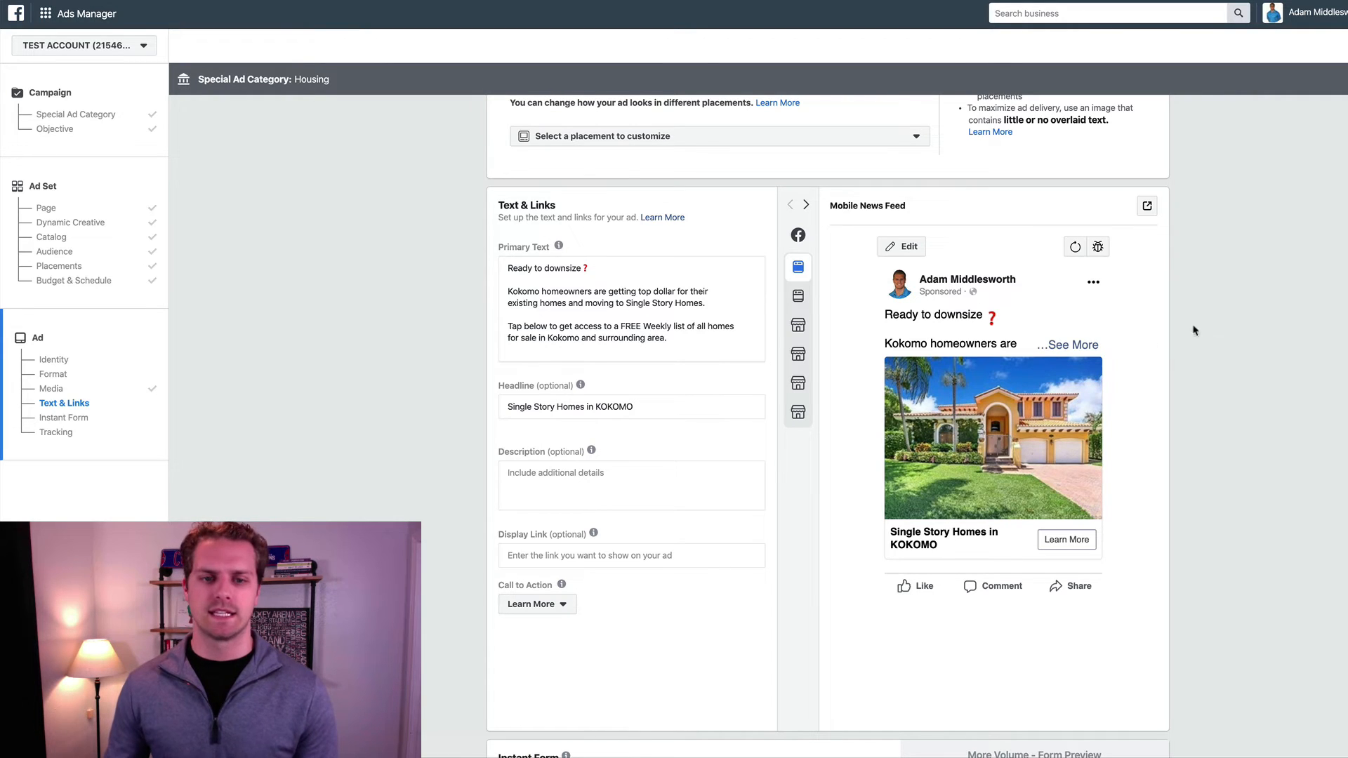
Step: Insert "single story" before "homes for sale" in the last sentence of the primary text
left_click(707, 327)
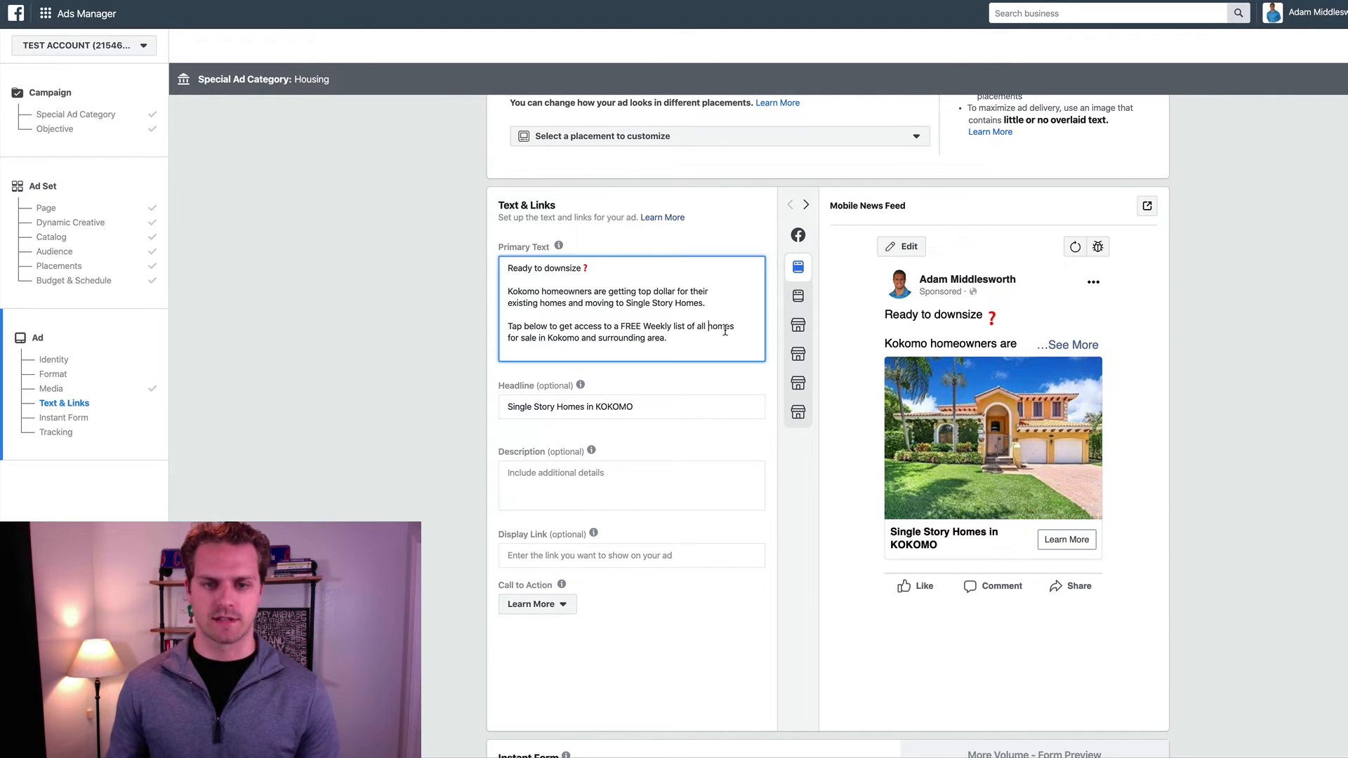
type("single story")
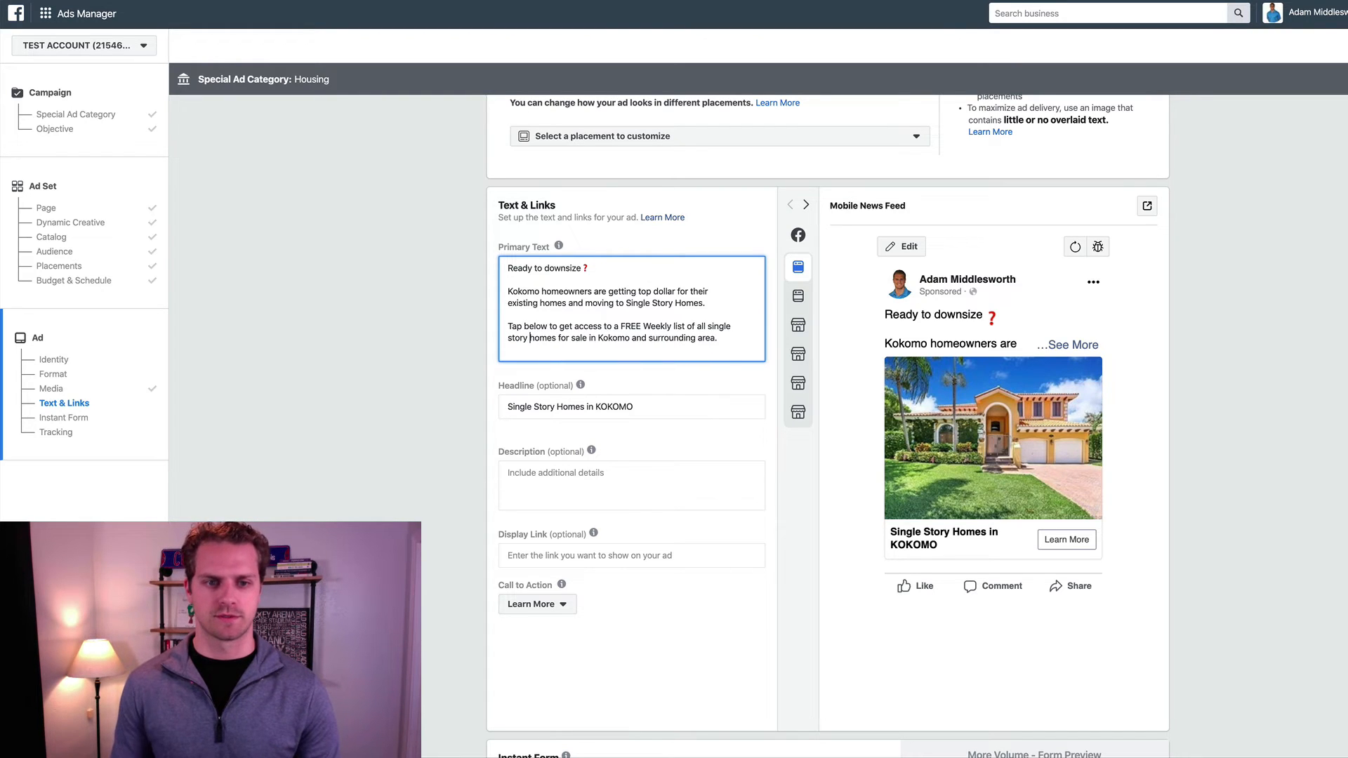
left_click(1224, 405)
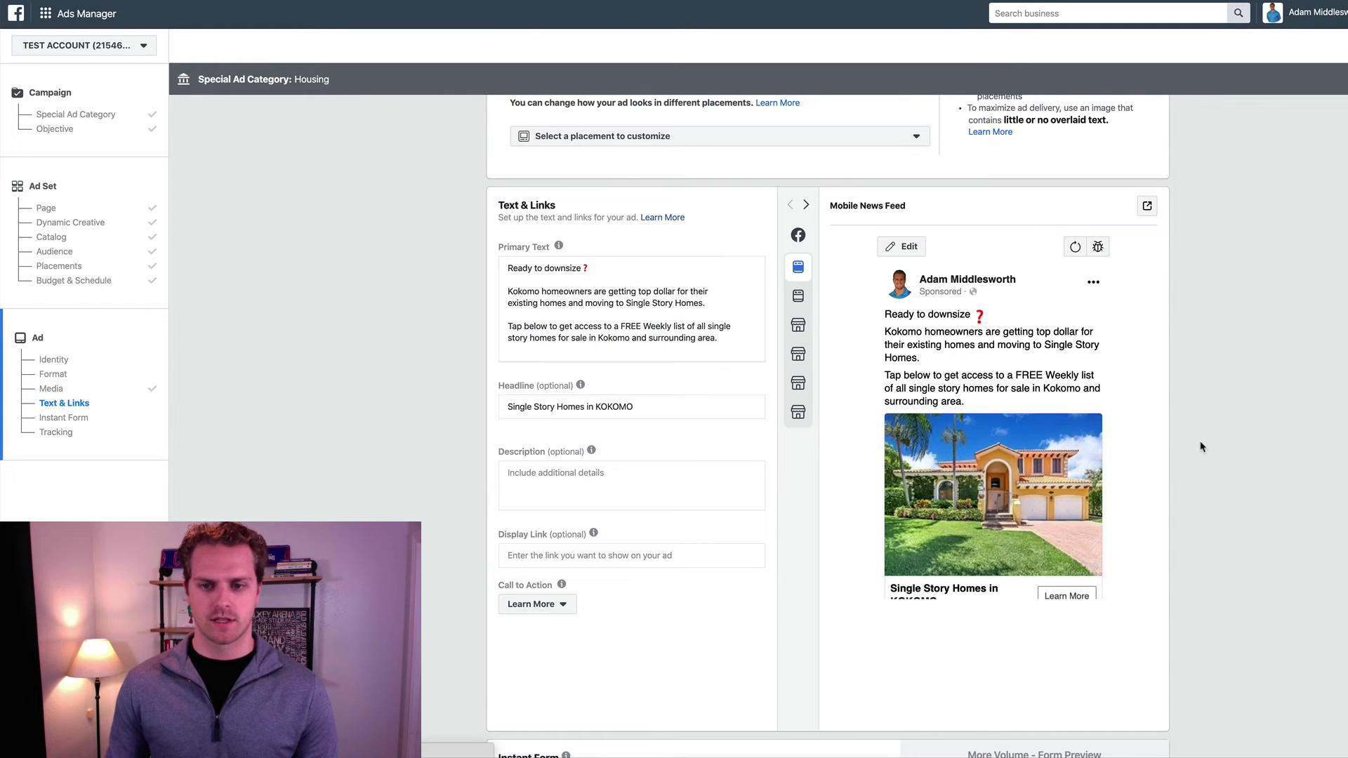
Step: Duplicate the "123 main st (image)" instant form and name the copy "Ready to Downsize"
scroll(1200, 445, "down", 1)
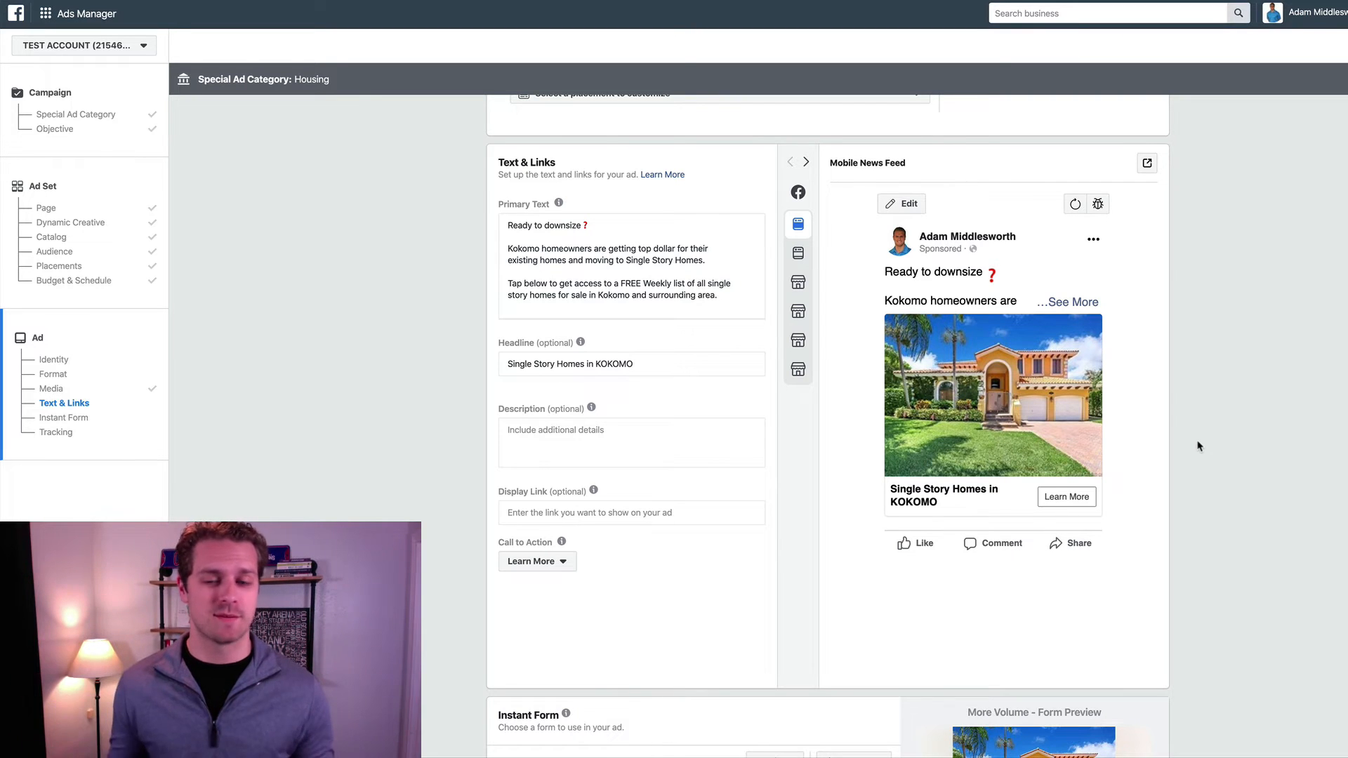
scroll(1207, 431, "down", 6)
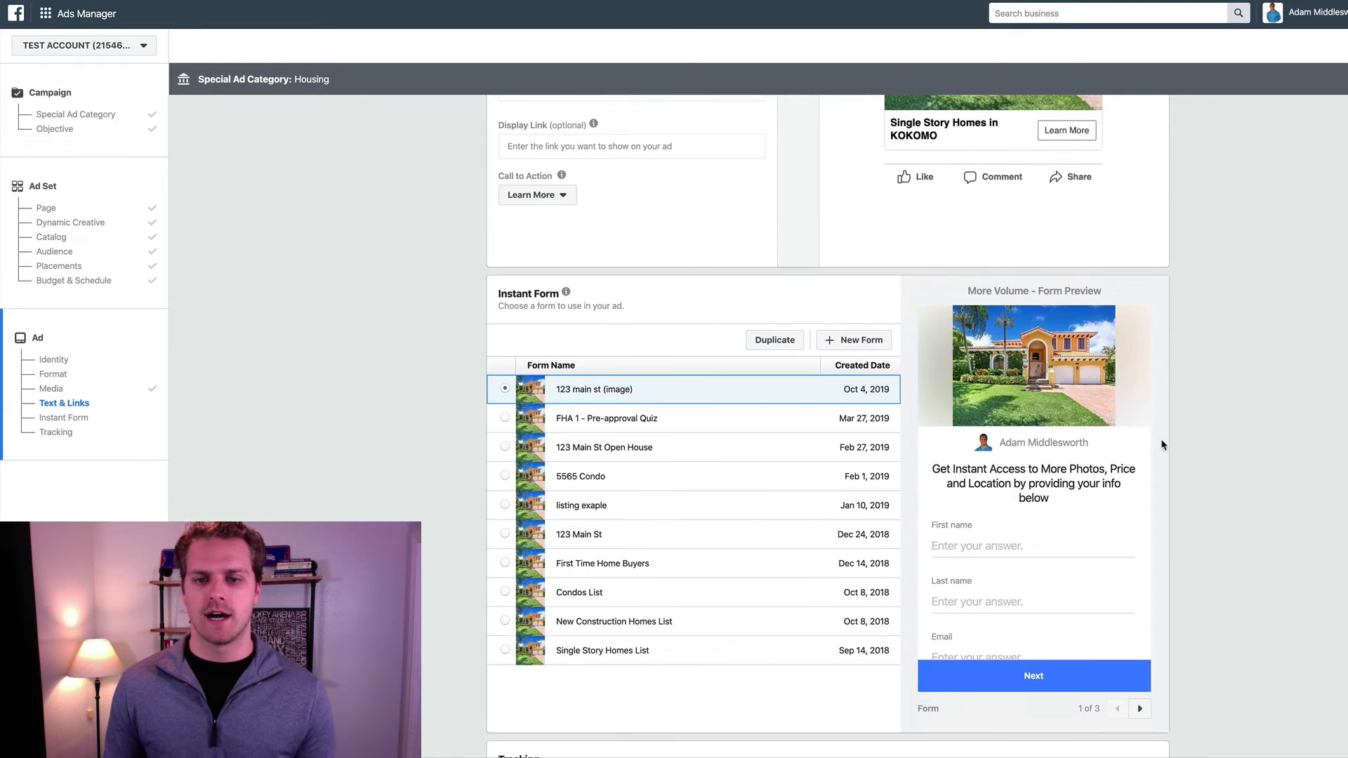
left_click(777, 342)
left_click(516, 116)
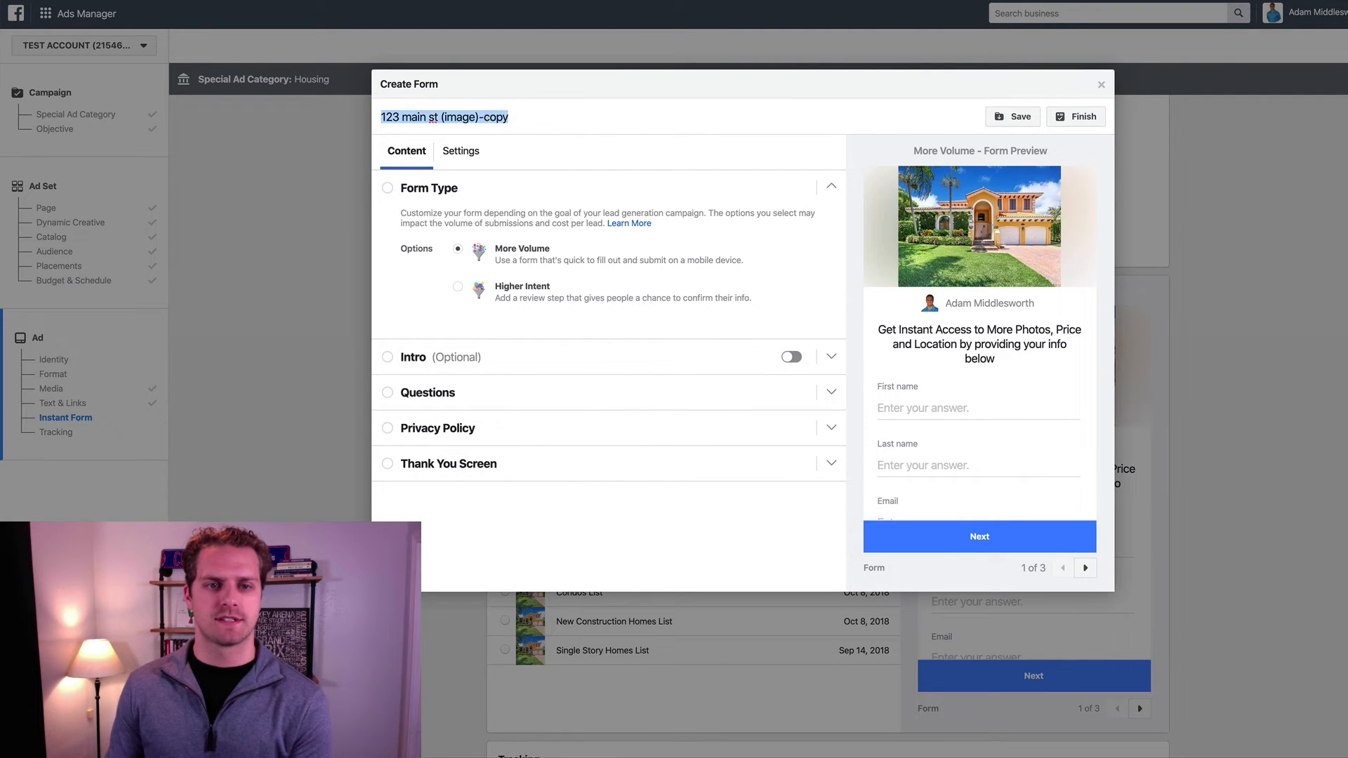
key("BackSpace")
type("Downsi")
key("BackSpace")
key("BackSpace")
key("BackSpace")
key("BackSpace")
key("BackSpace")
key("BackSpace")
type("Ready to Downsiz4")
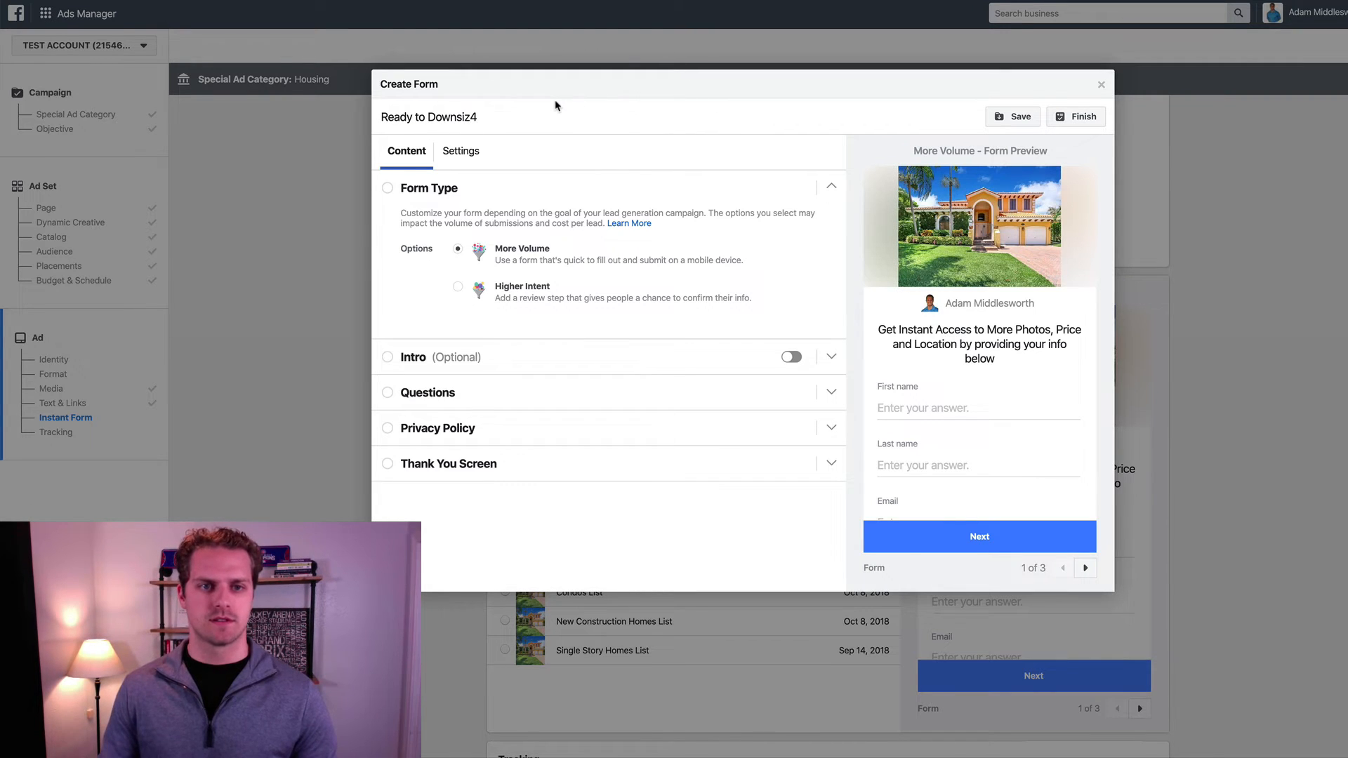
key("BackSpace")
type("e")
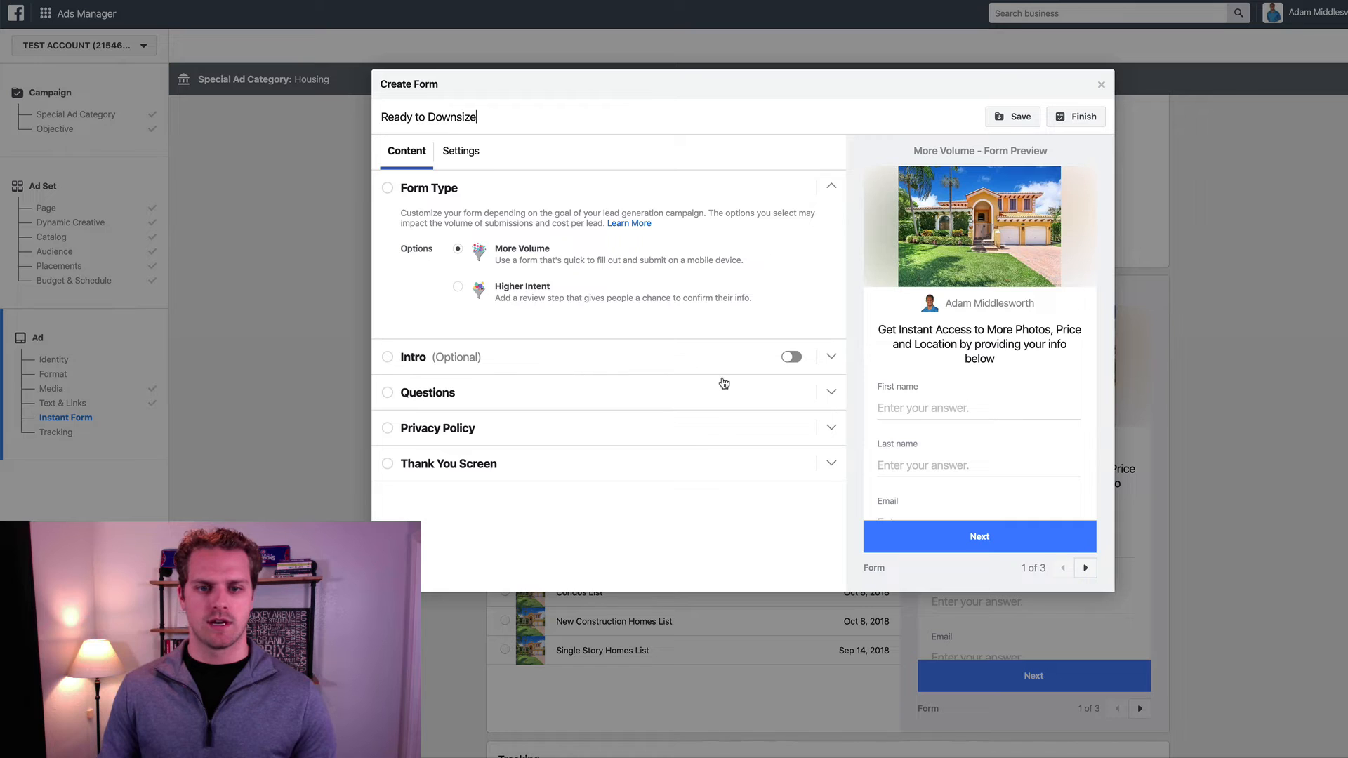
Step: Set the form's sharing option to Open so anyone can submit it
left_click(459, 151)
left_click(456, 267)
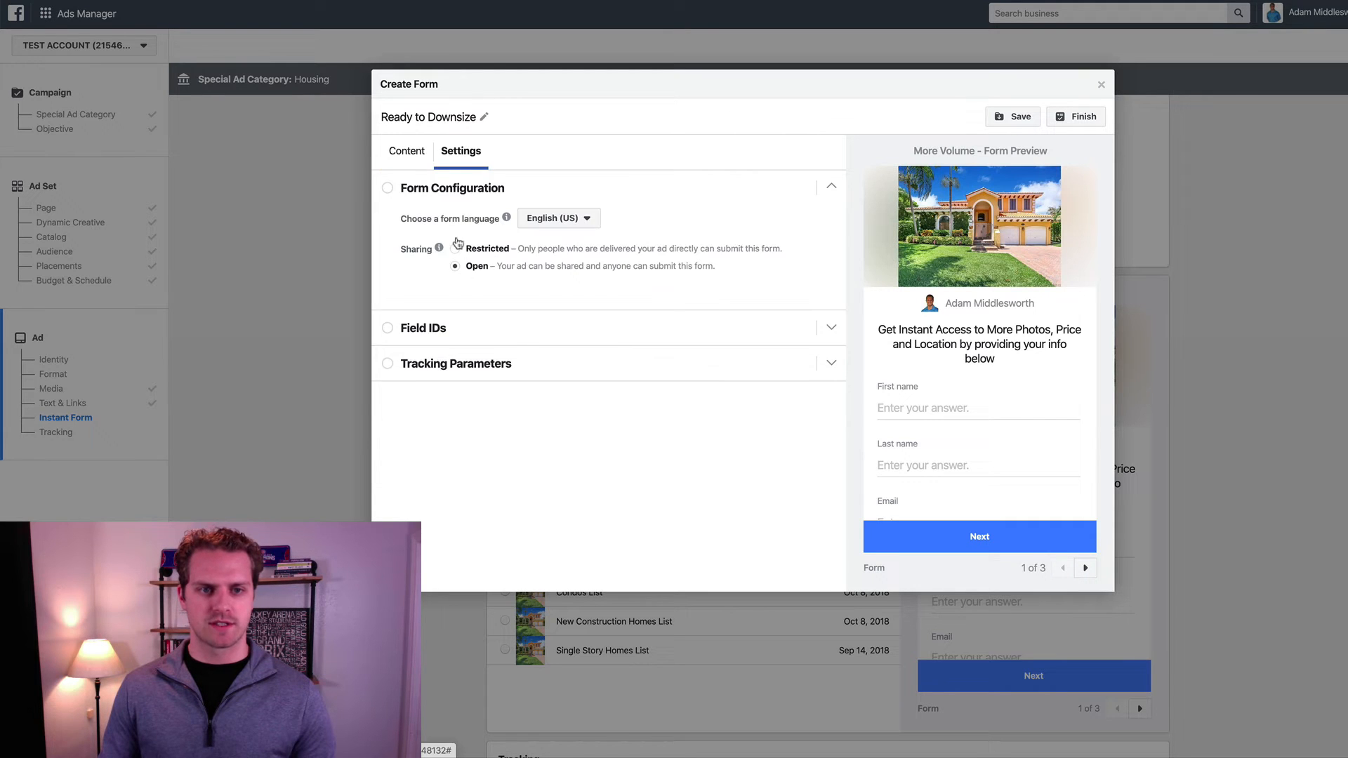
Step: Set the questions headline to "Get Instant Access to a weekly list of all single story homes for sale in Kokomo by providing your info below"
left_click(407, 152)
left_click(483, 397)
triple_click(580, 309)
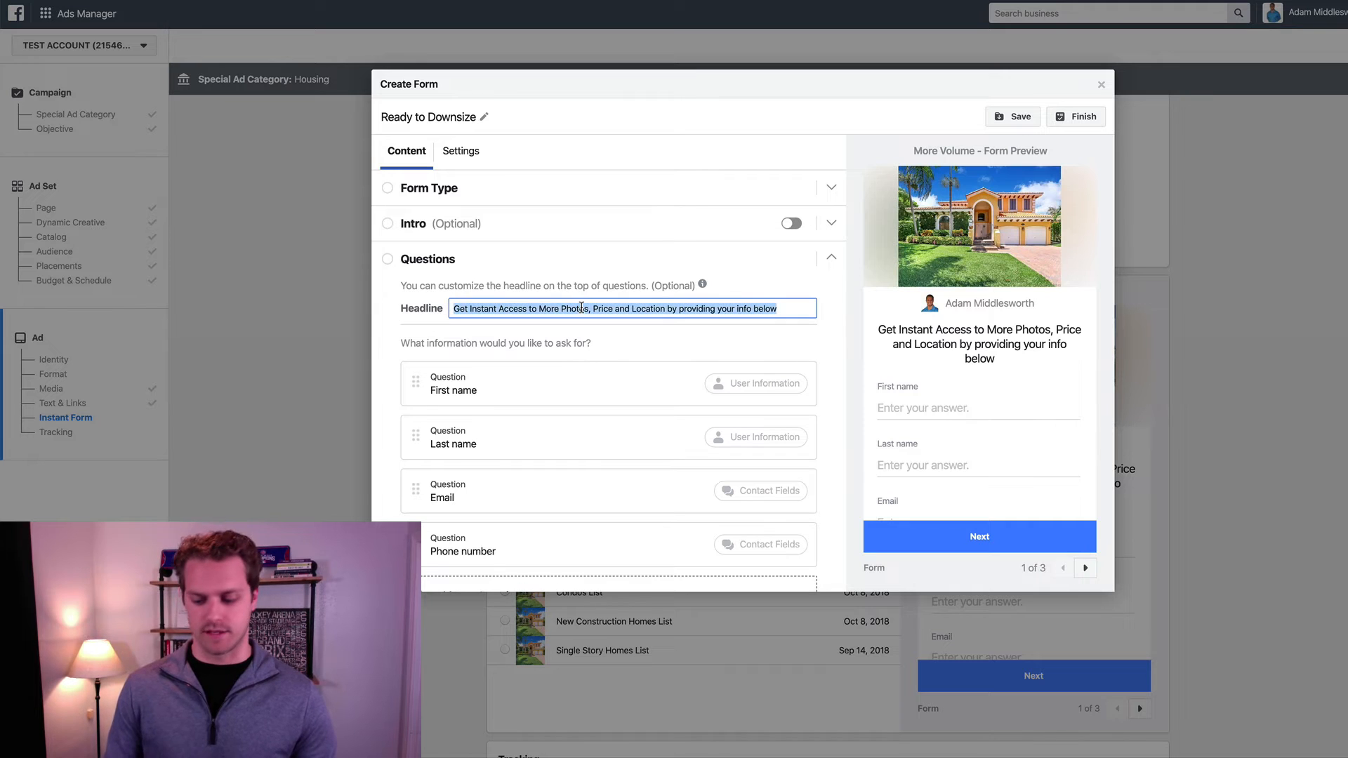
key("BackSpace")
type("Get Instnat")
key("BackSpace")
key("BackSpace")
key("BackSpace")
key("BackSpace")
type("ant Access to")
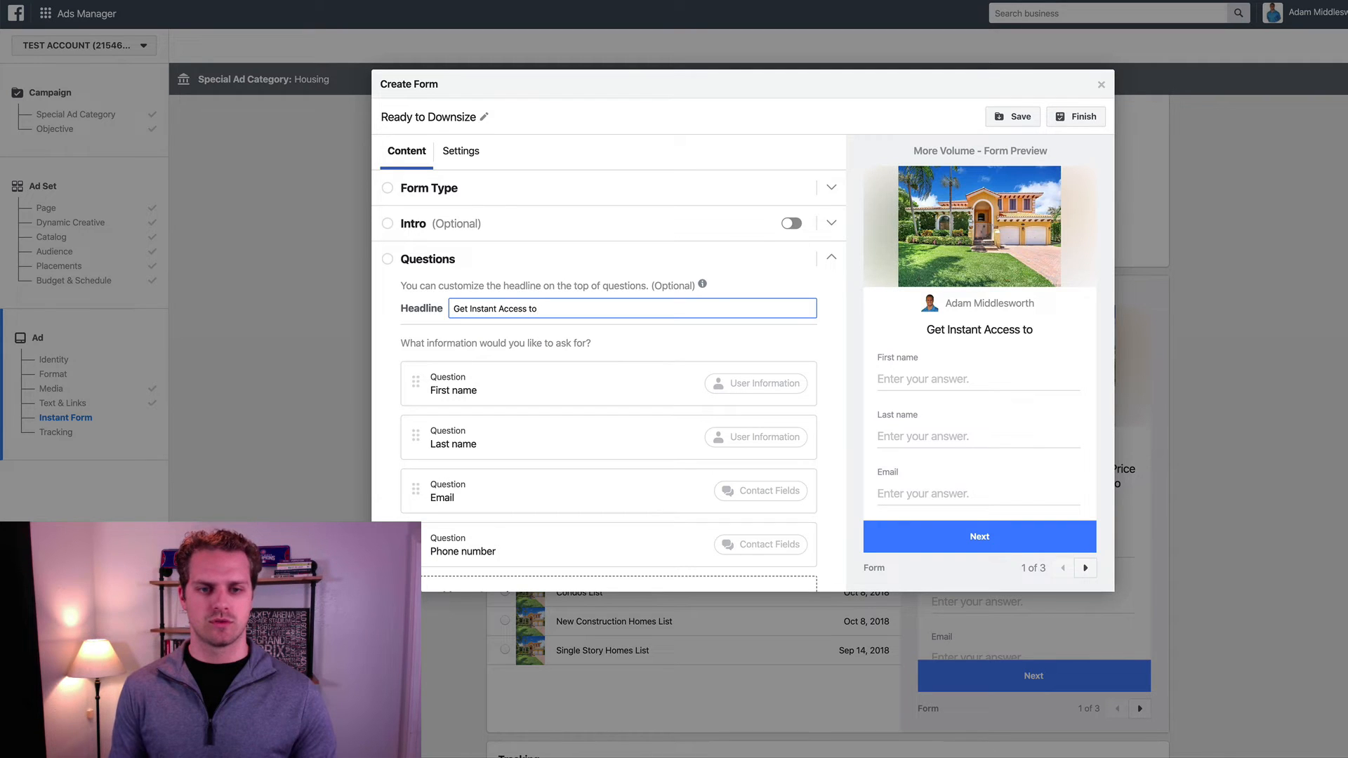
type(" All Sing")
key("BackSpace")
key("BackSpace")
key("BackSpace")
key("BackSpace")
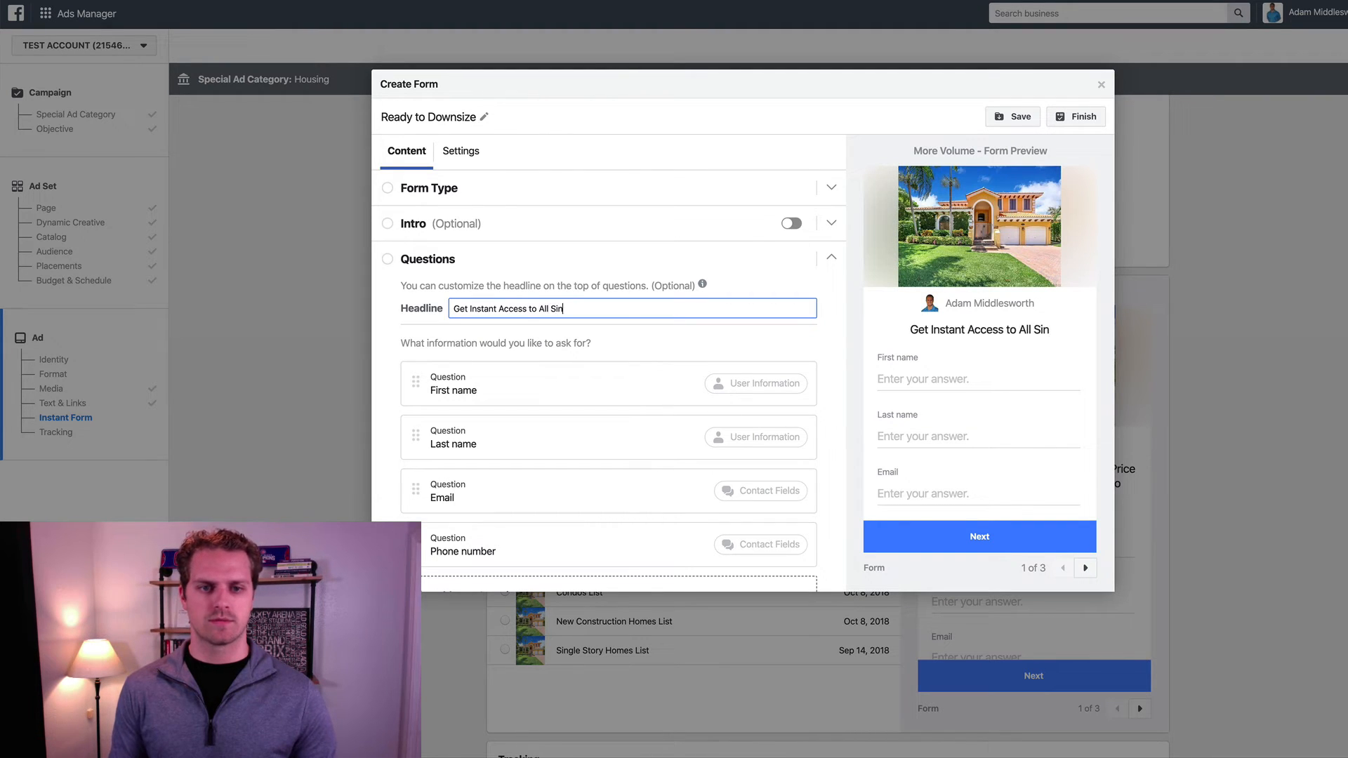
key("BackSpace")
key("BackSpace")
key("BackSpace")
type("a we")
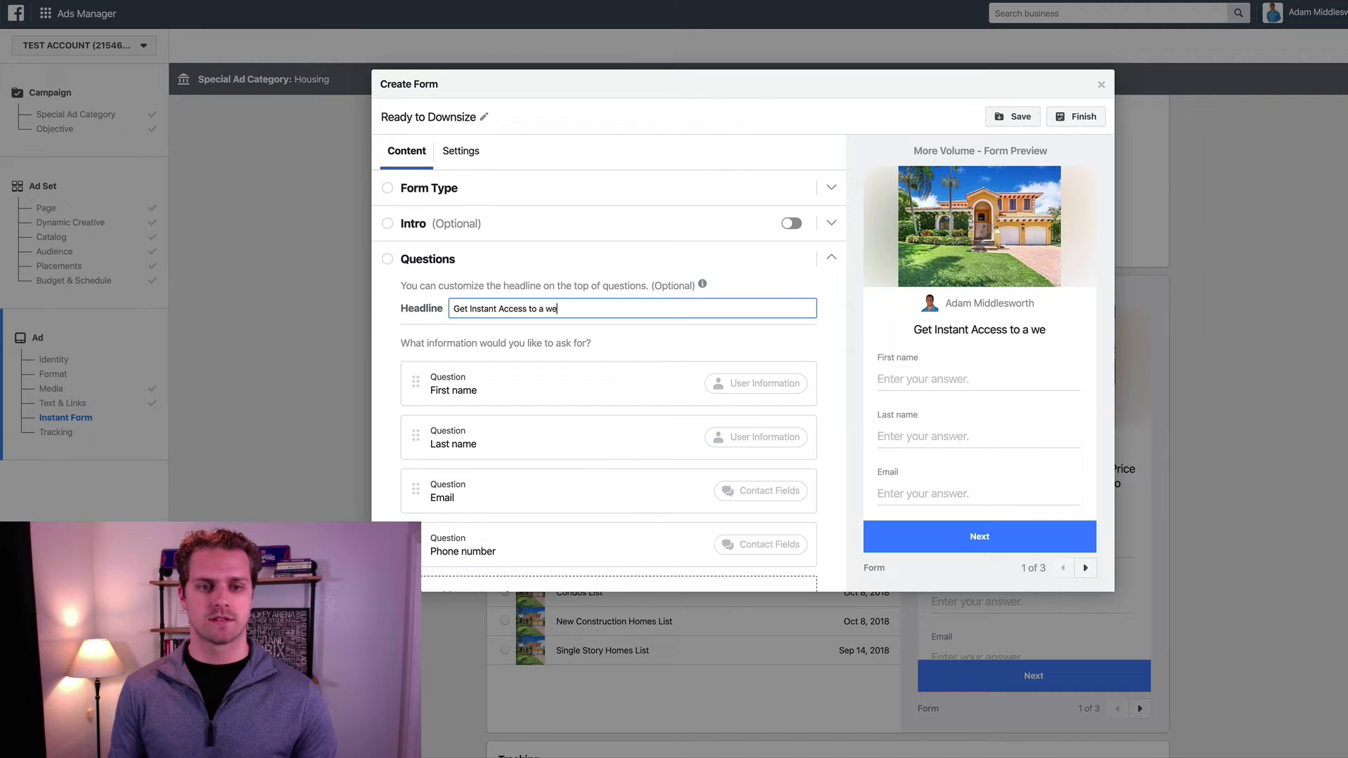
type("ekly list of all ")
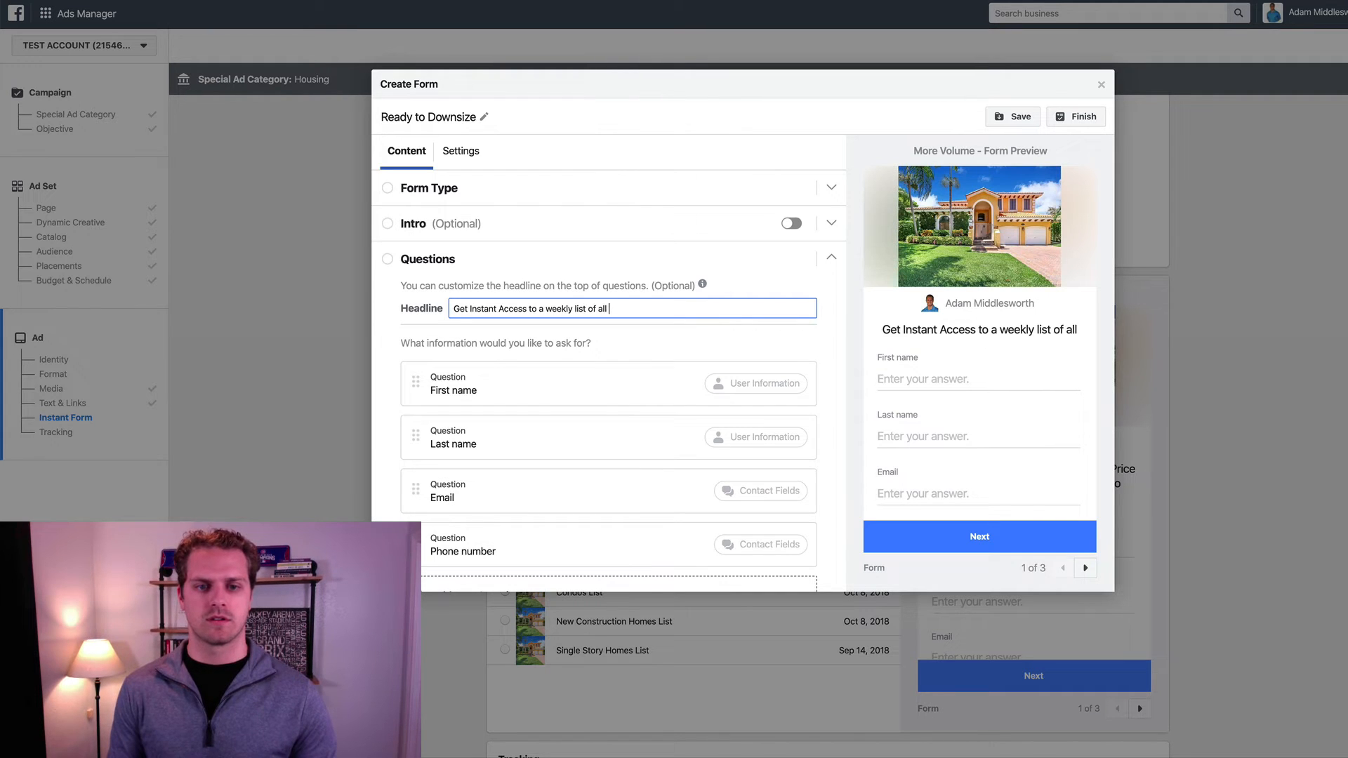
type("single story homes for")
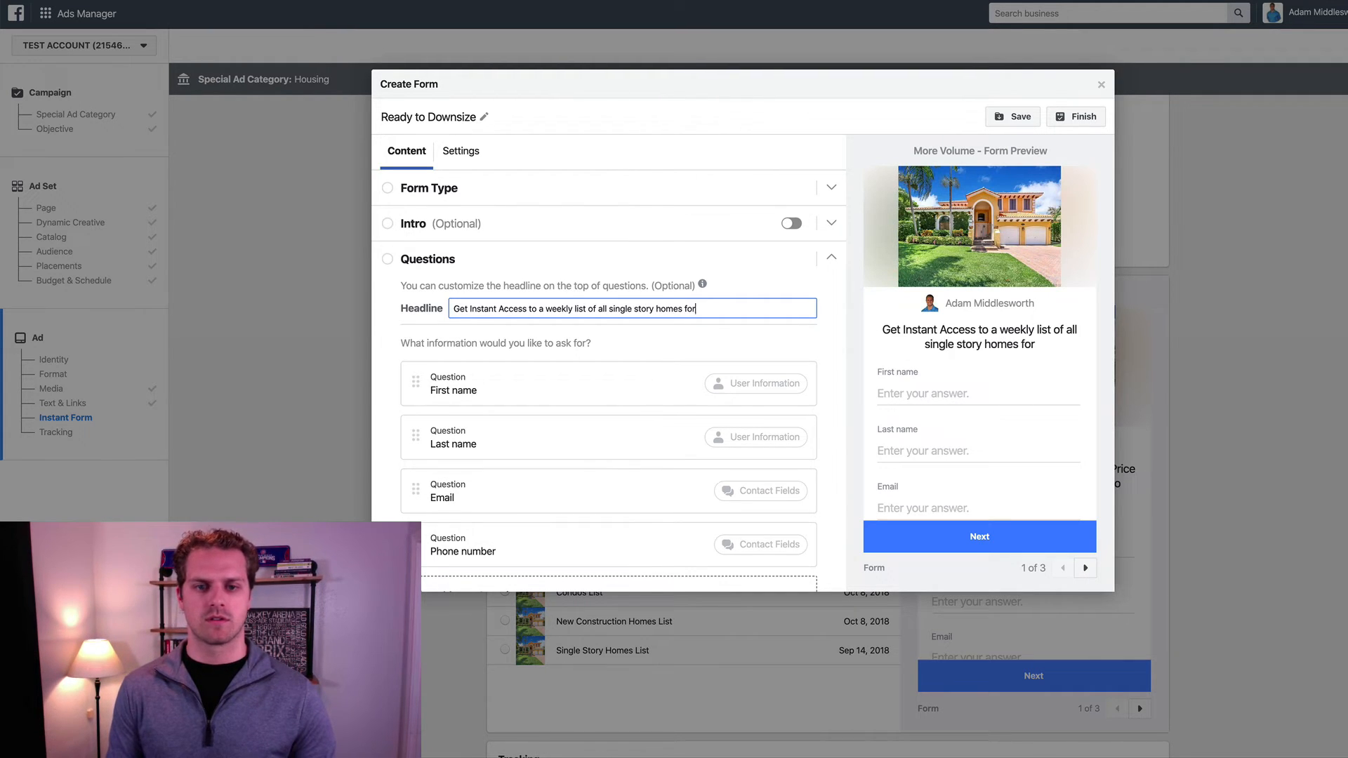
type(" sale in K")
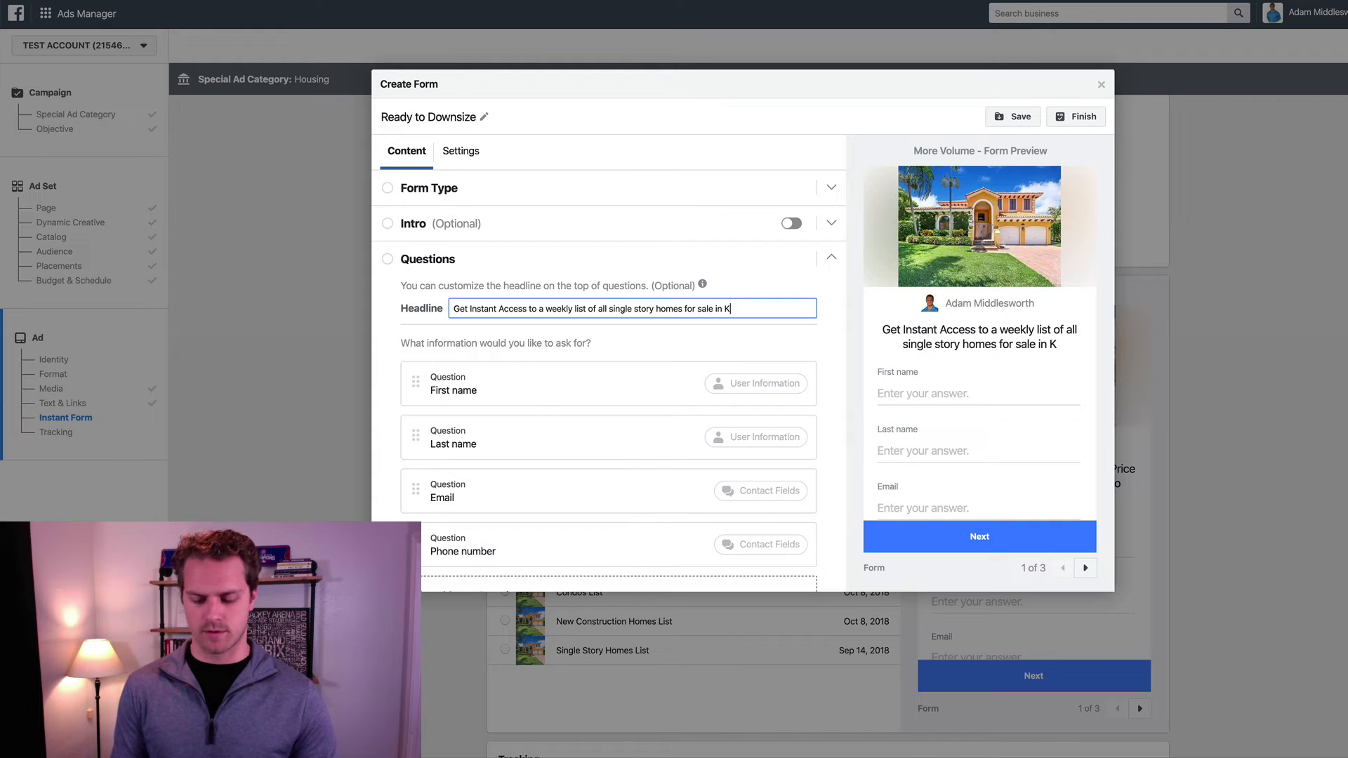
type("okomo by p")
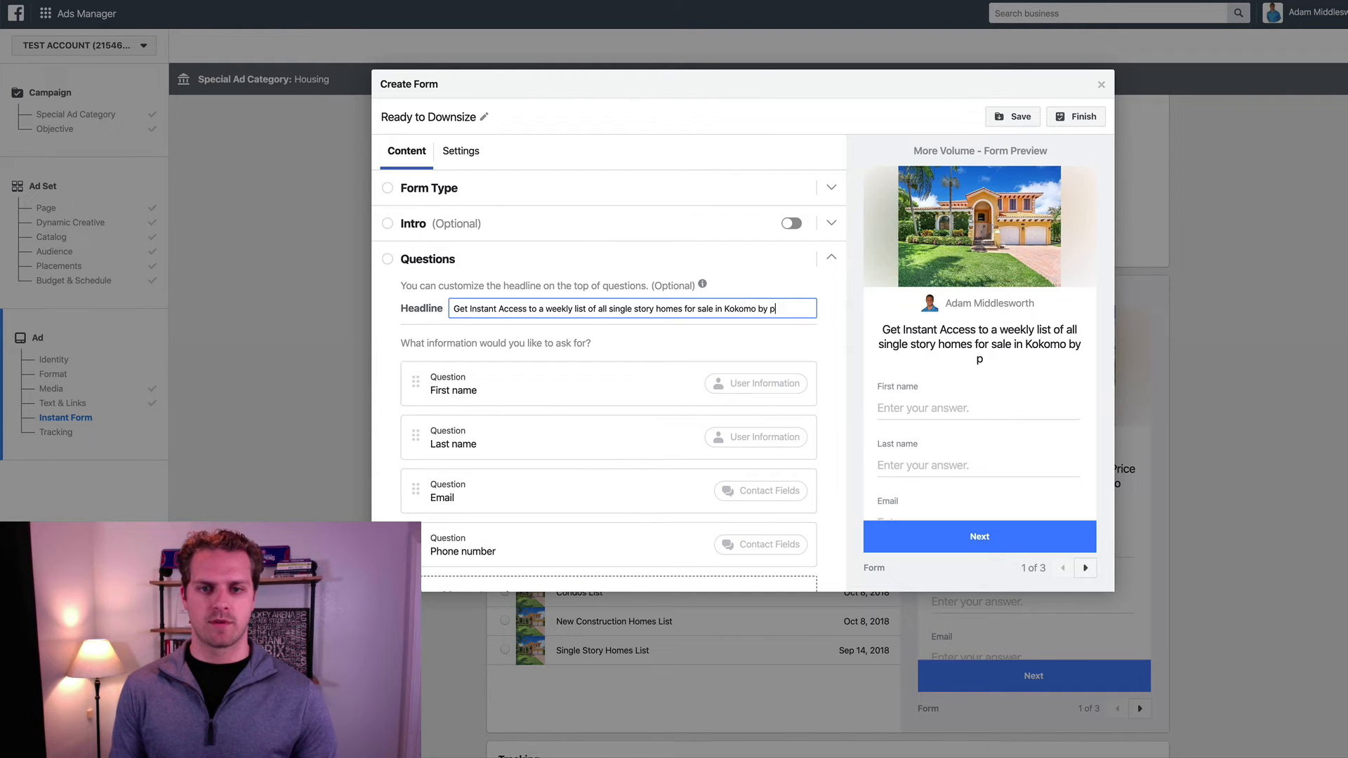
type("roviding your i")
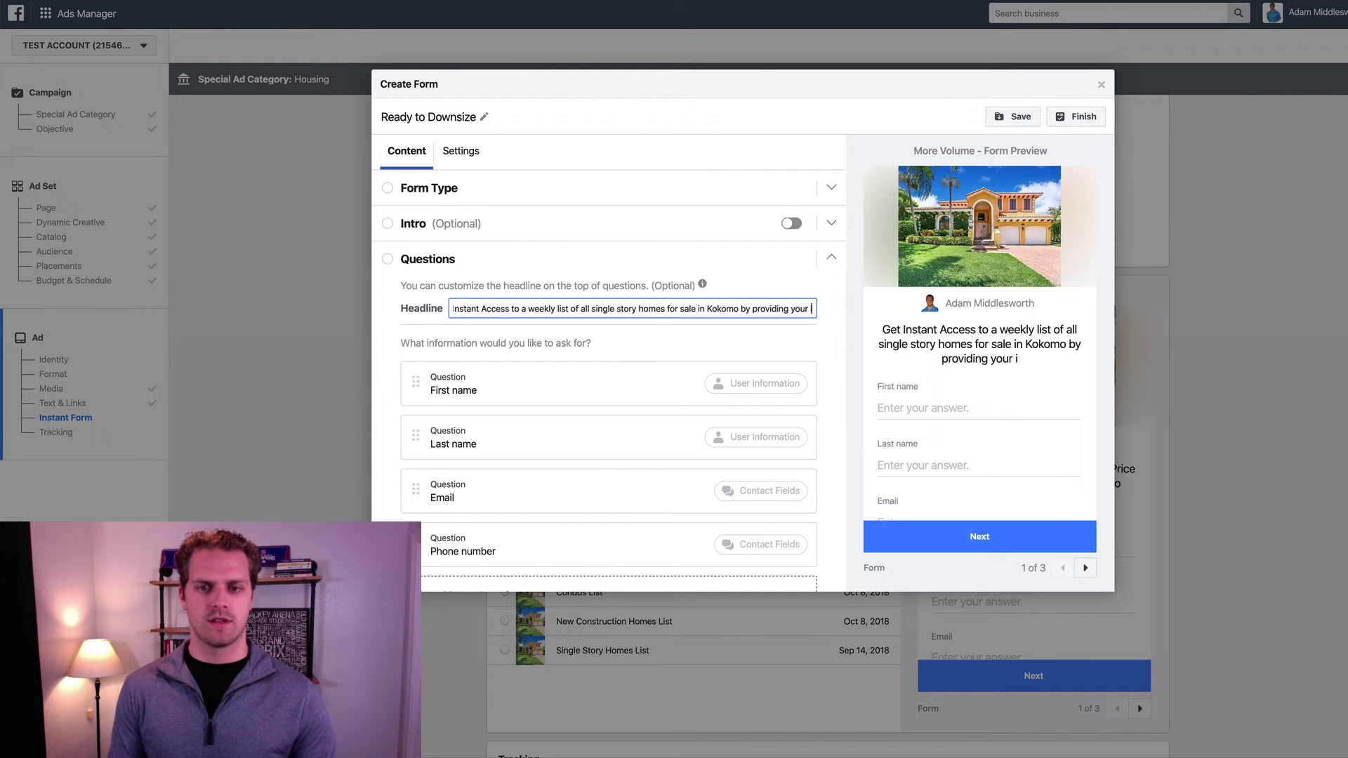
type("nfo below")
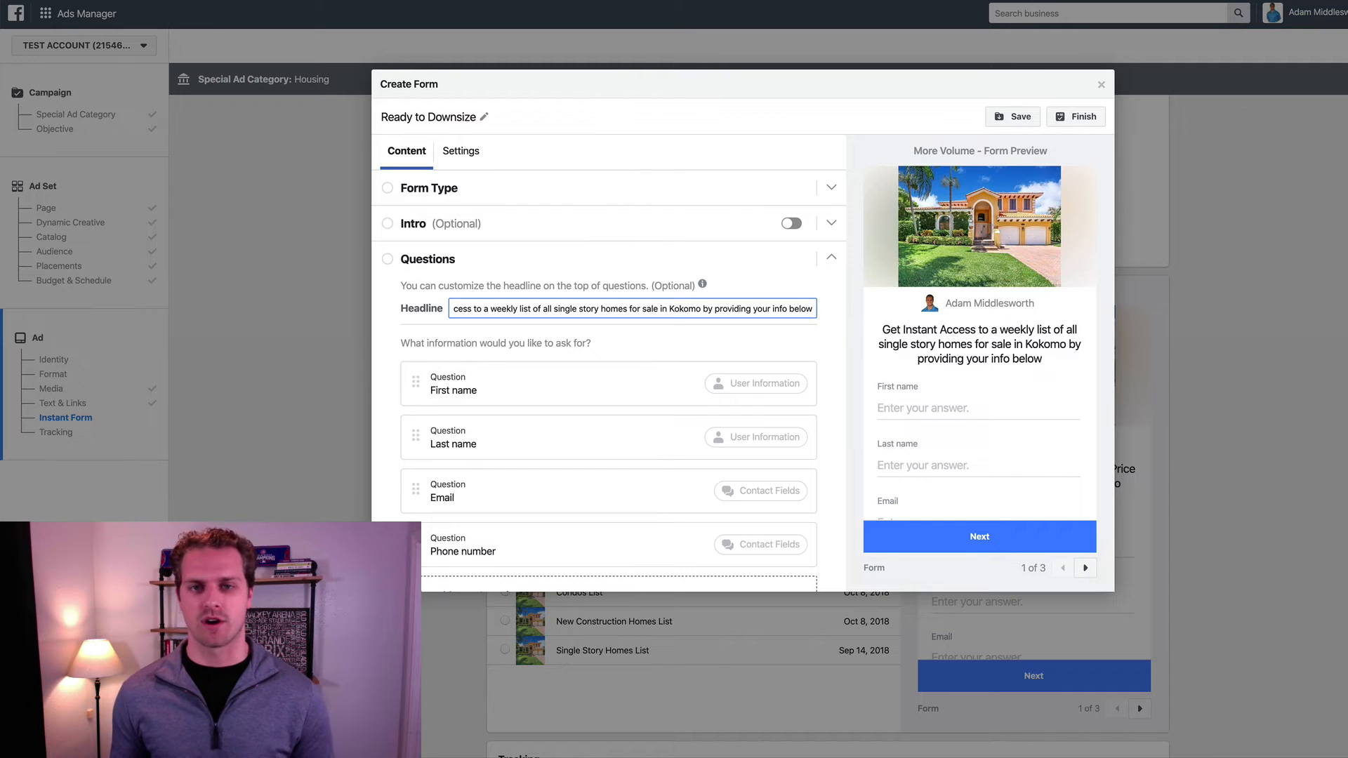
Step: Review the form's question fields and page through the remaining screens of its preview
scroll(601, 389, "down", 1)
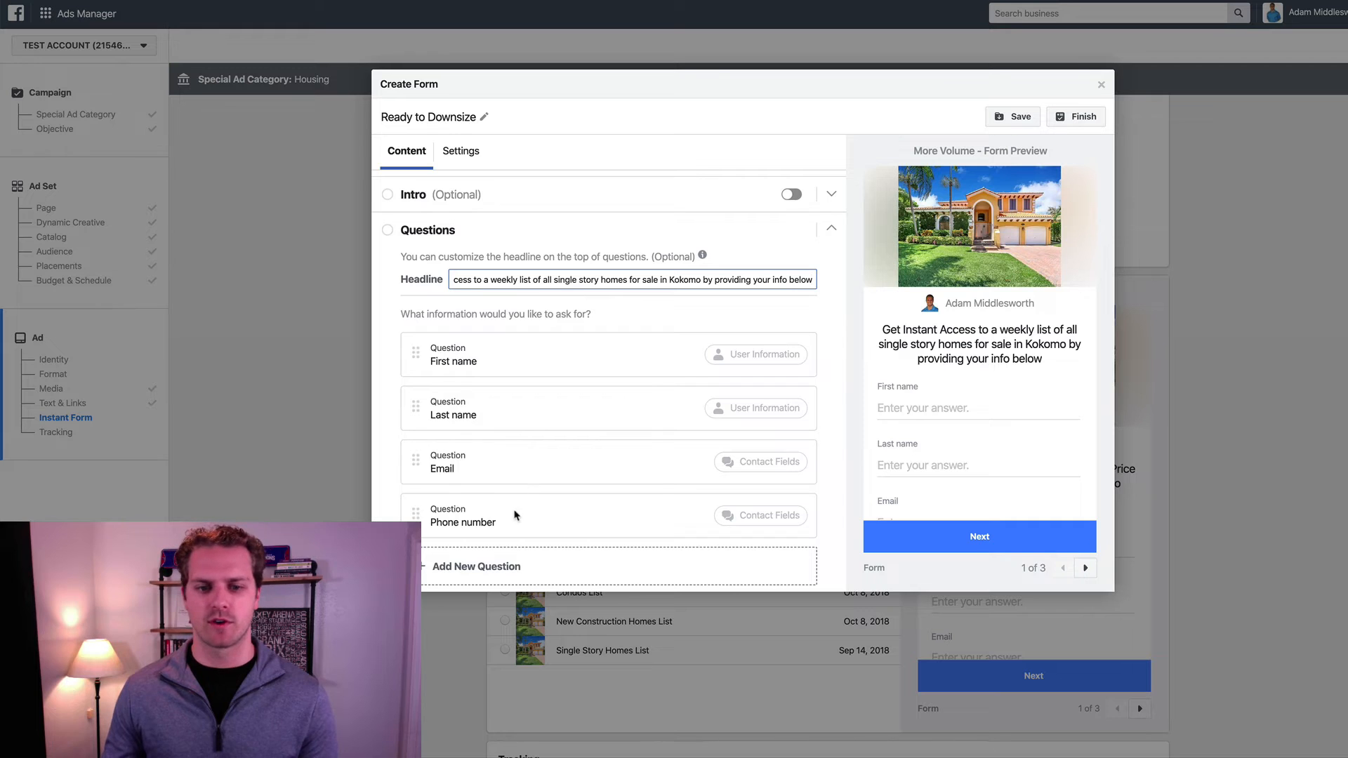
scroll(653, 477, "down", 3)
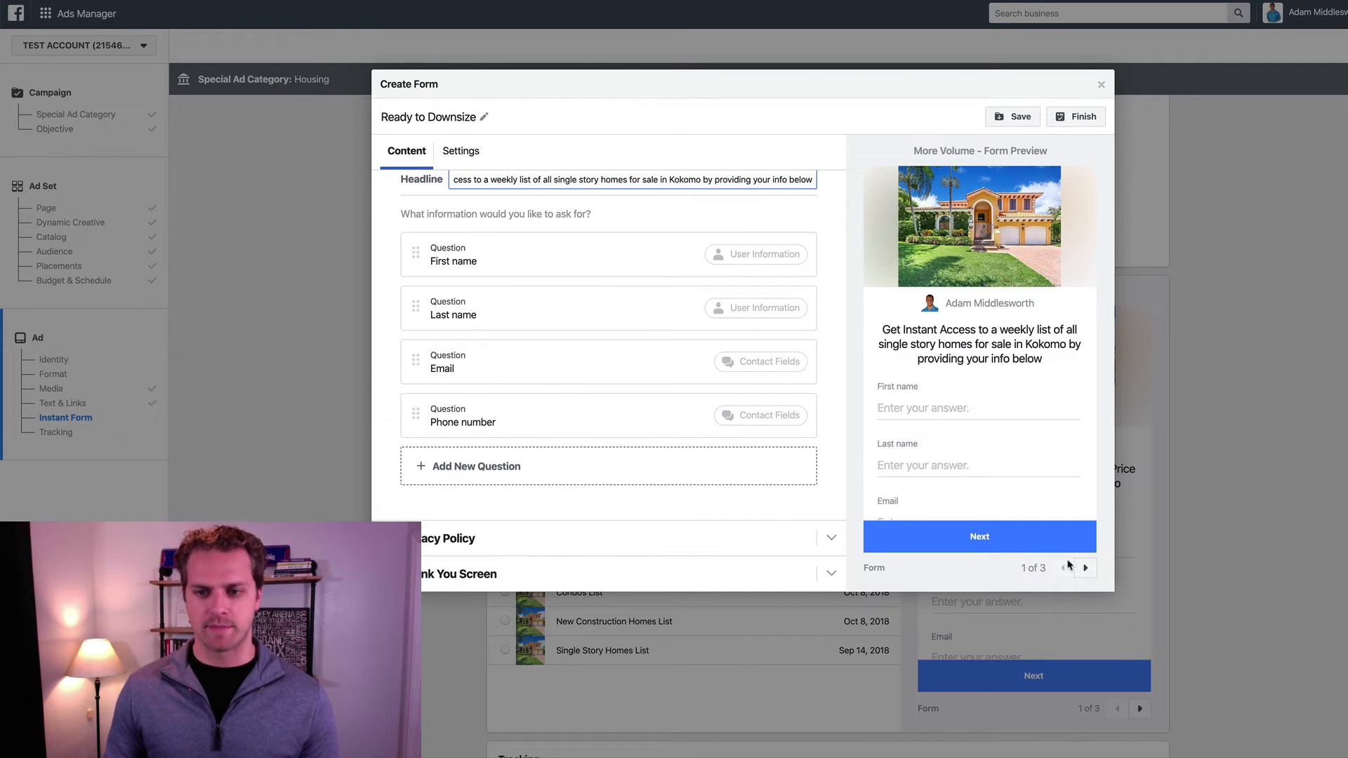
left_click(1085, 568)
left_click(1086, 568)
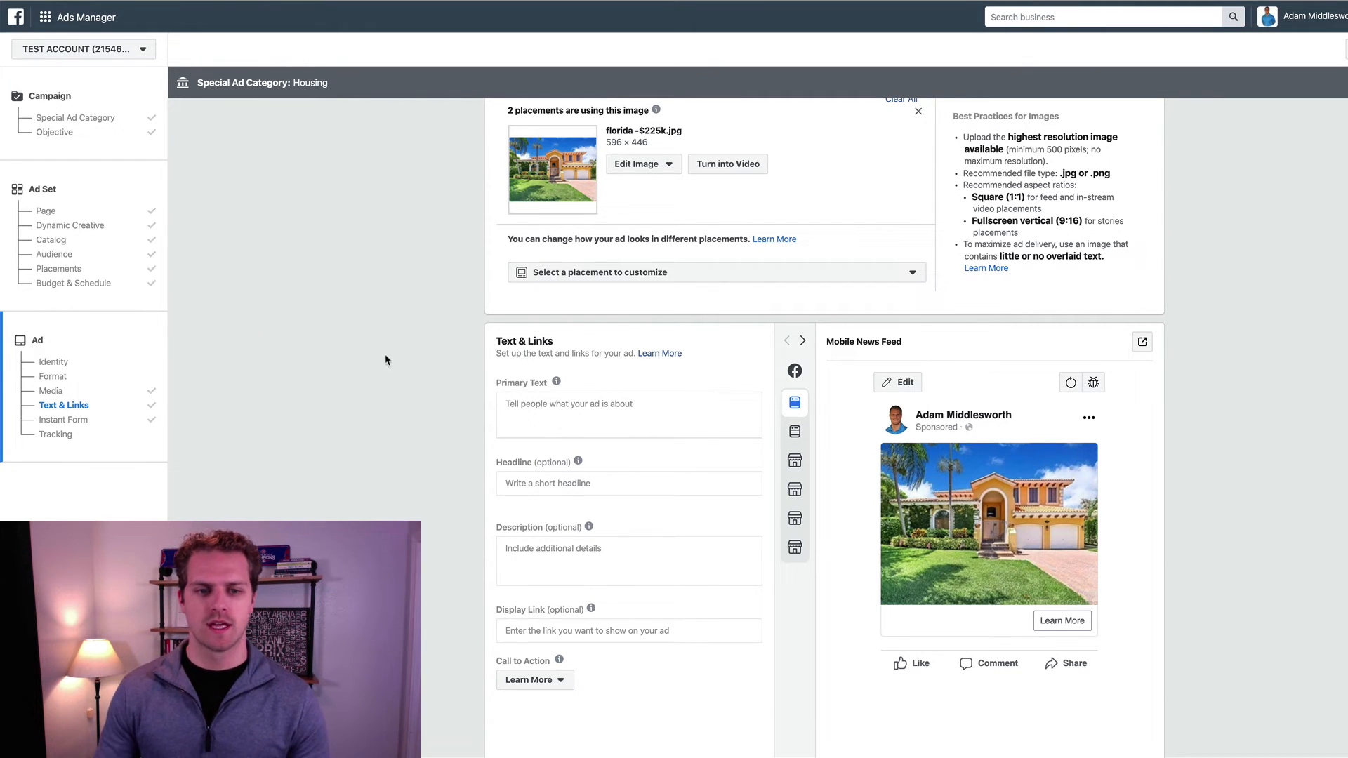
Step: Enter "Attention Denver Homeowners" as the primary text of the blank ad
left_click(527, 418)
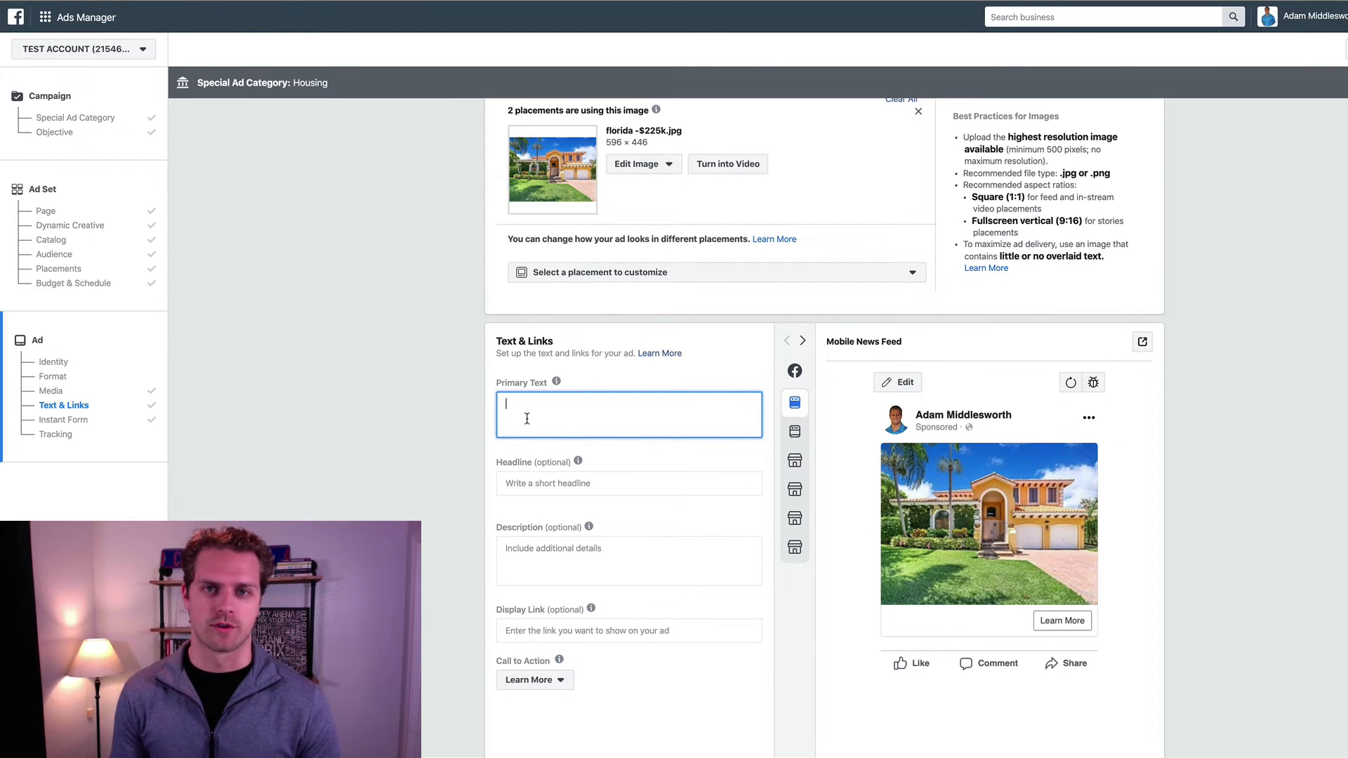
type("Attention")
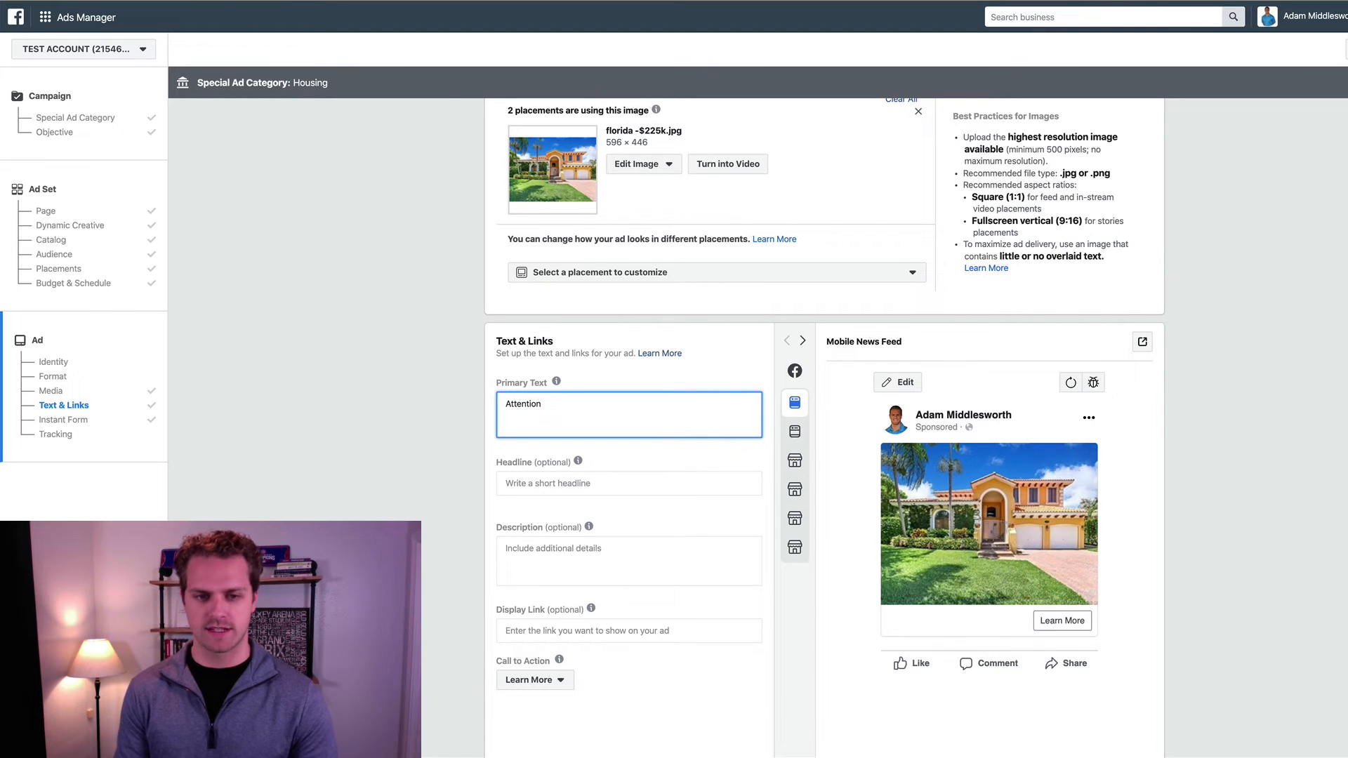
type(" Denver Homeowners")
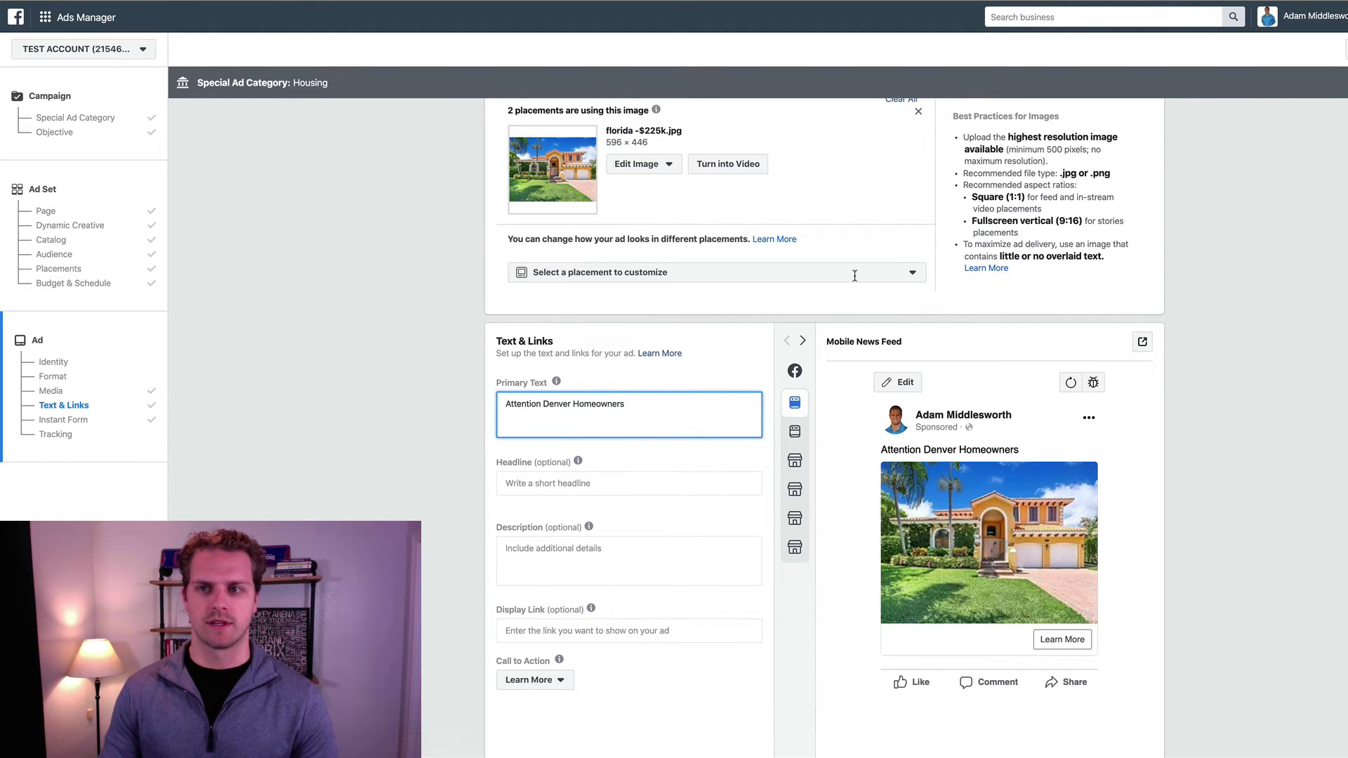
Step: Remove "Attention" from the primary text and place a house emoji on each side of "Denver Homeowners"
left_click(1207, 14)
left_click(1166, 84)
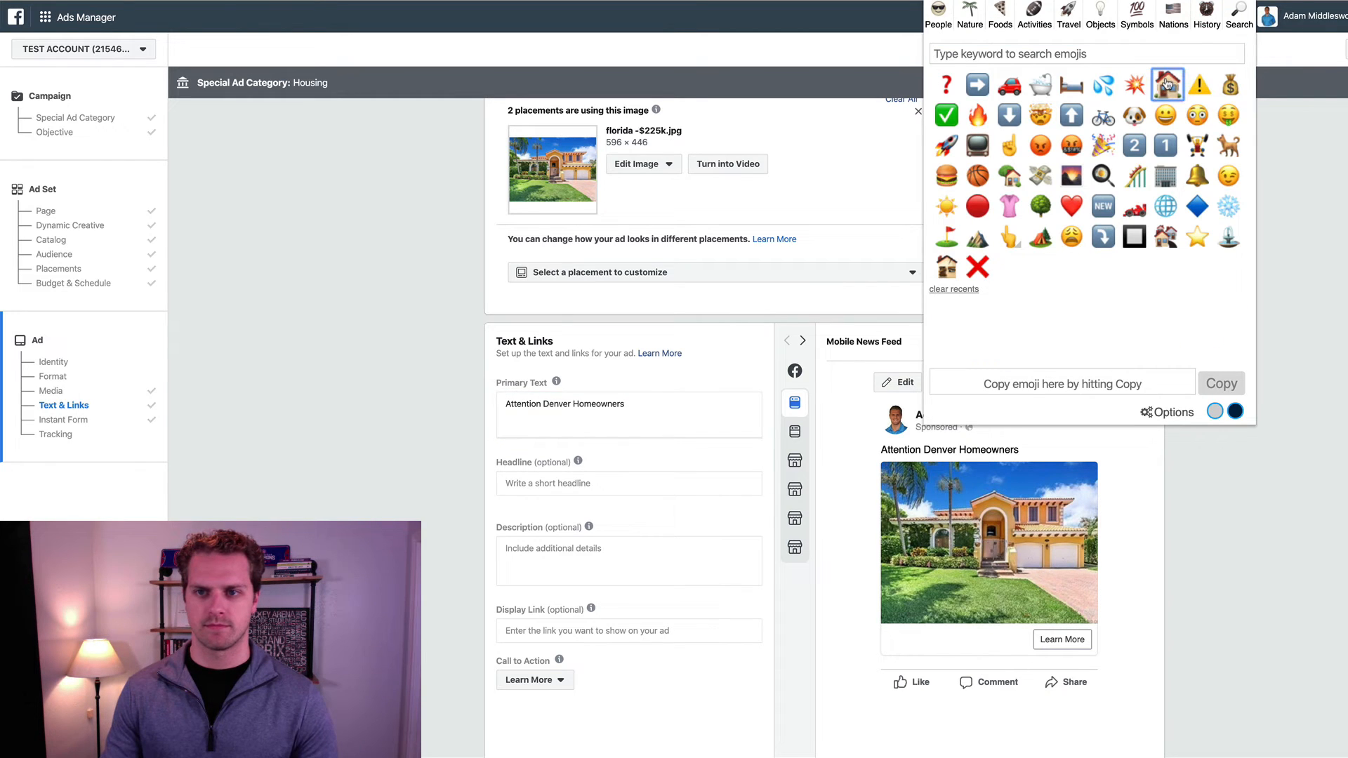
left_click(651, 420)
left_click(506, 404)
type("🏠")
double_click(545, 404)
key("BackSpace")
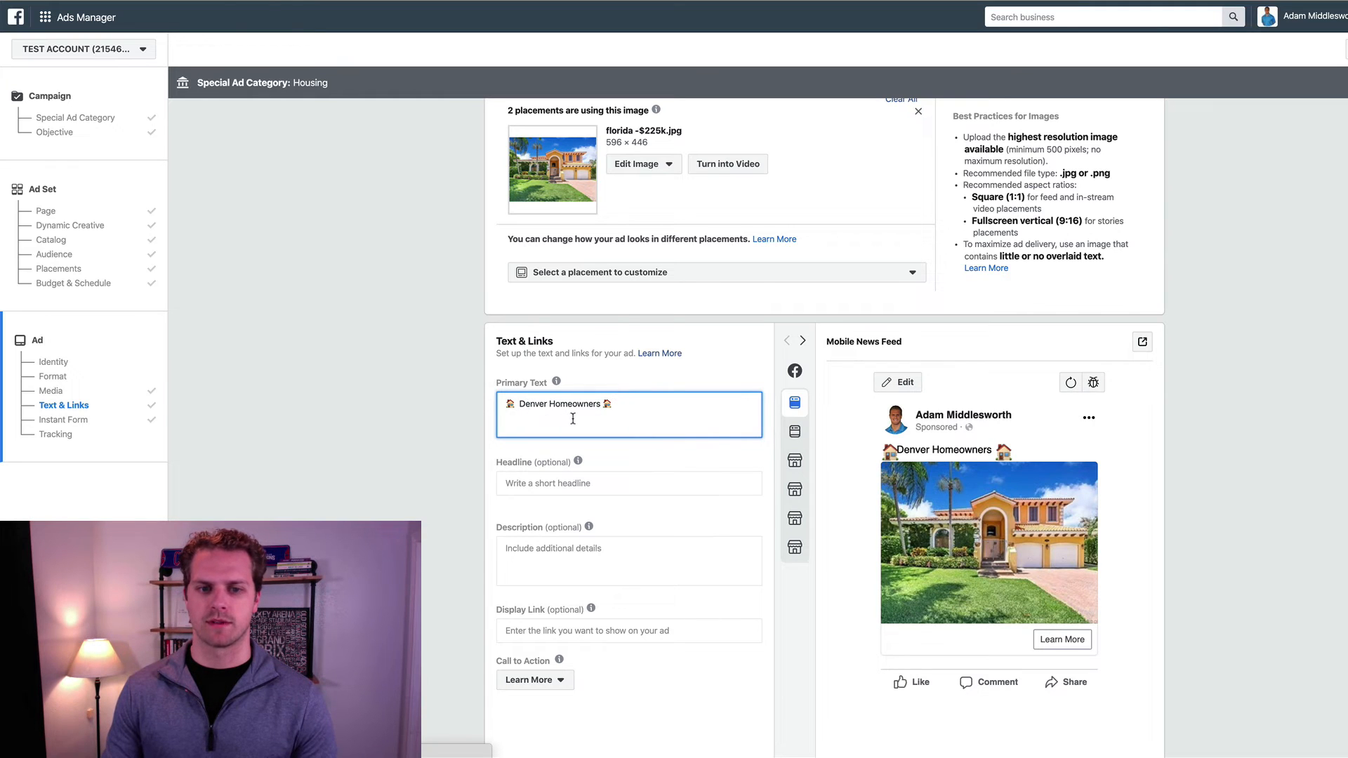
Step: Add the line "Planning to move in 2020" below the Denver Homeowners line in the primary text
key("Return")
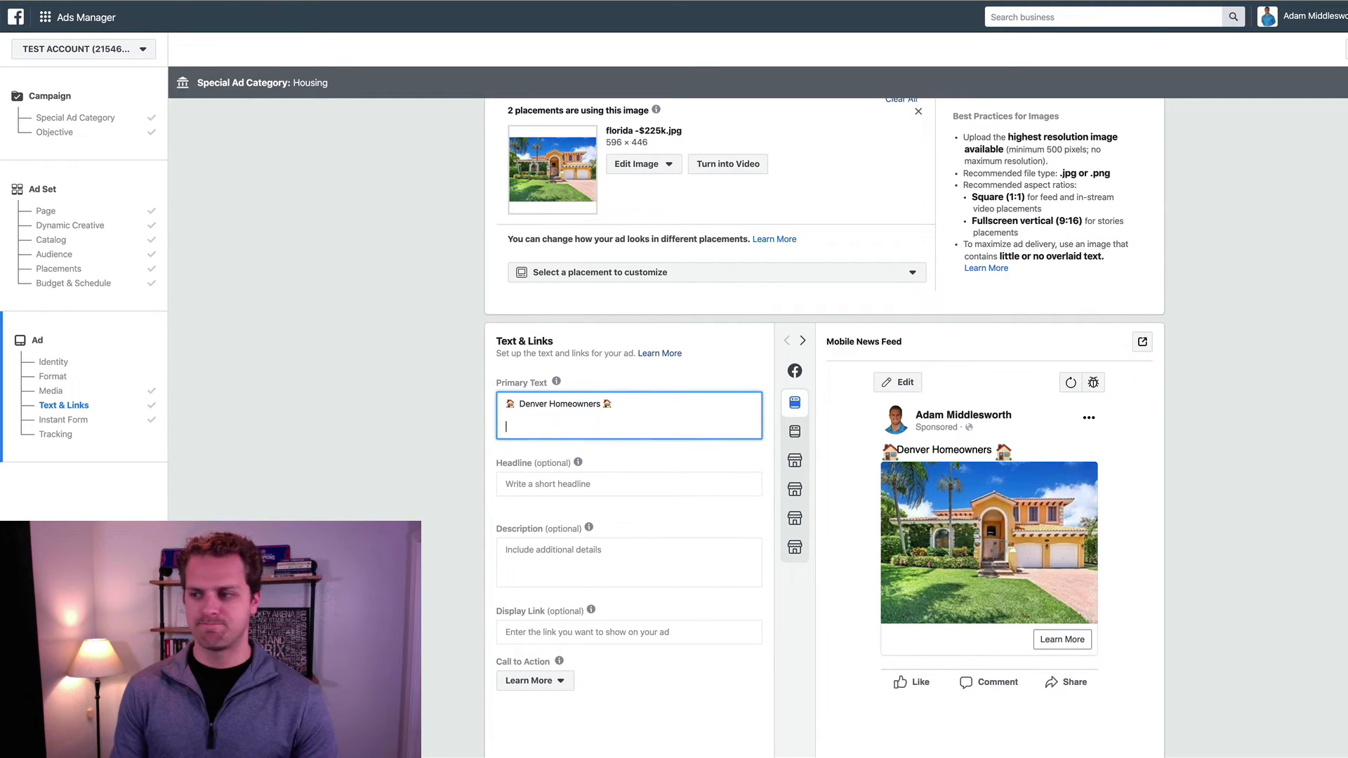
type("Planning to ")
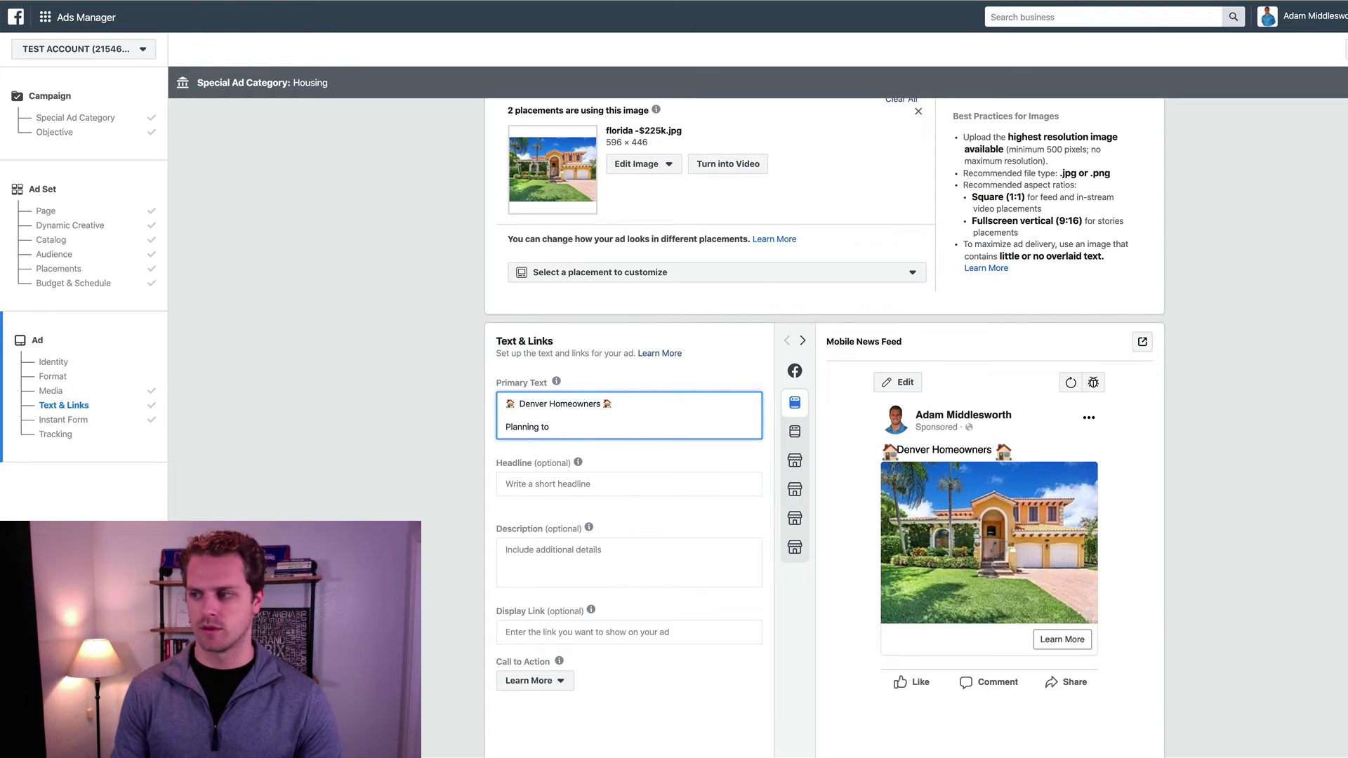
type("move in 2020")
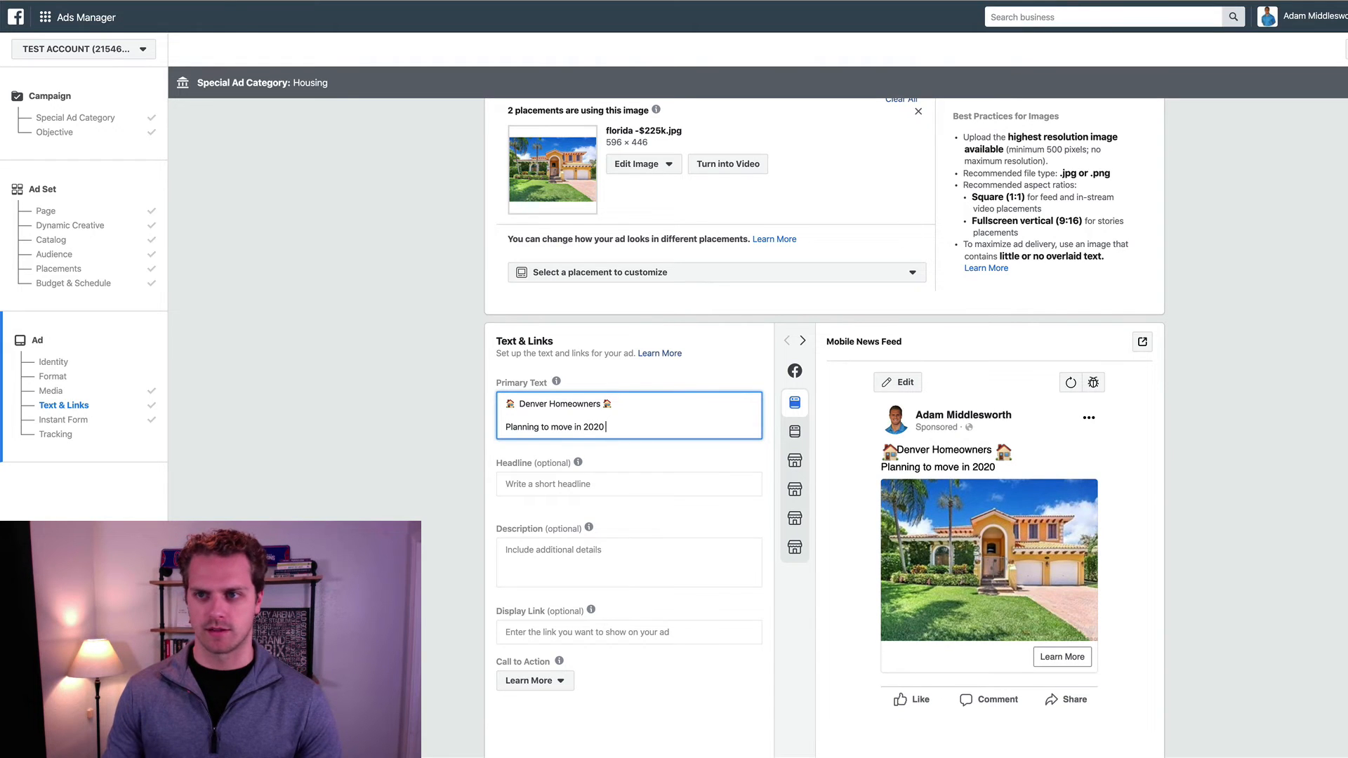
Step: Add a red question mark emoji at the end of the "Planning to move in 2020" line
left_click(1245, 1)
left_click(1207, 14)
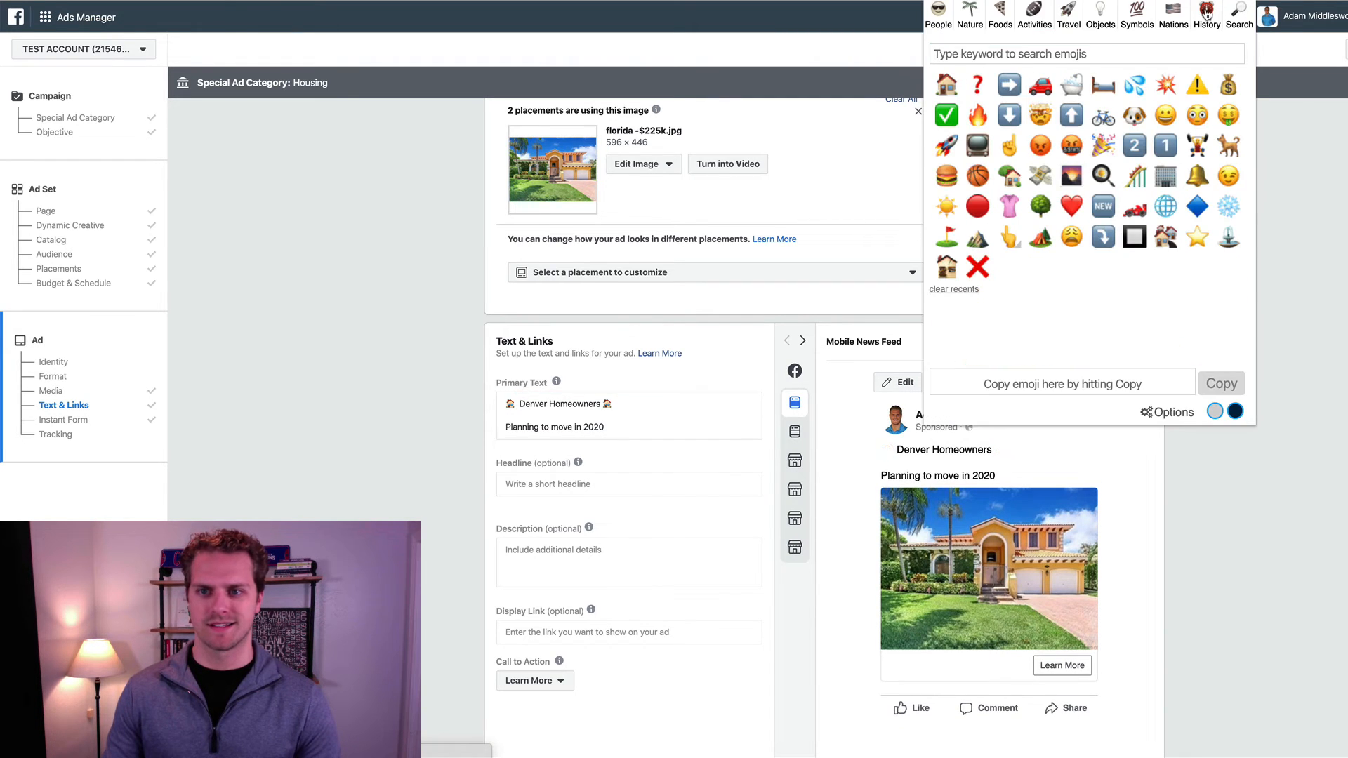
left_click(976, 85)
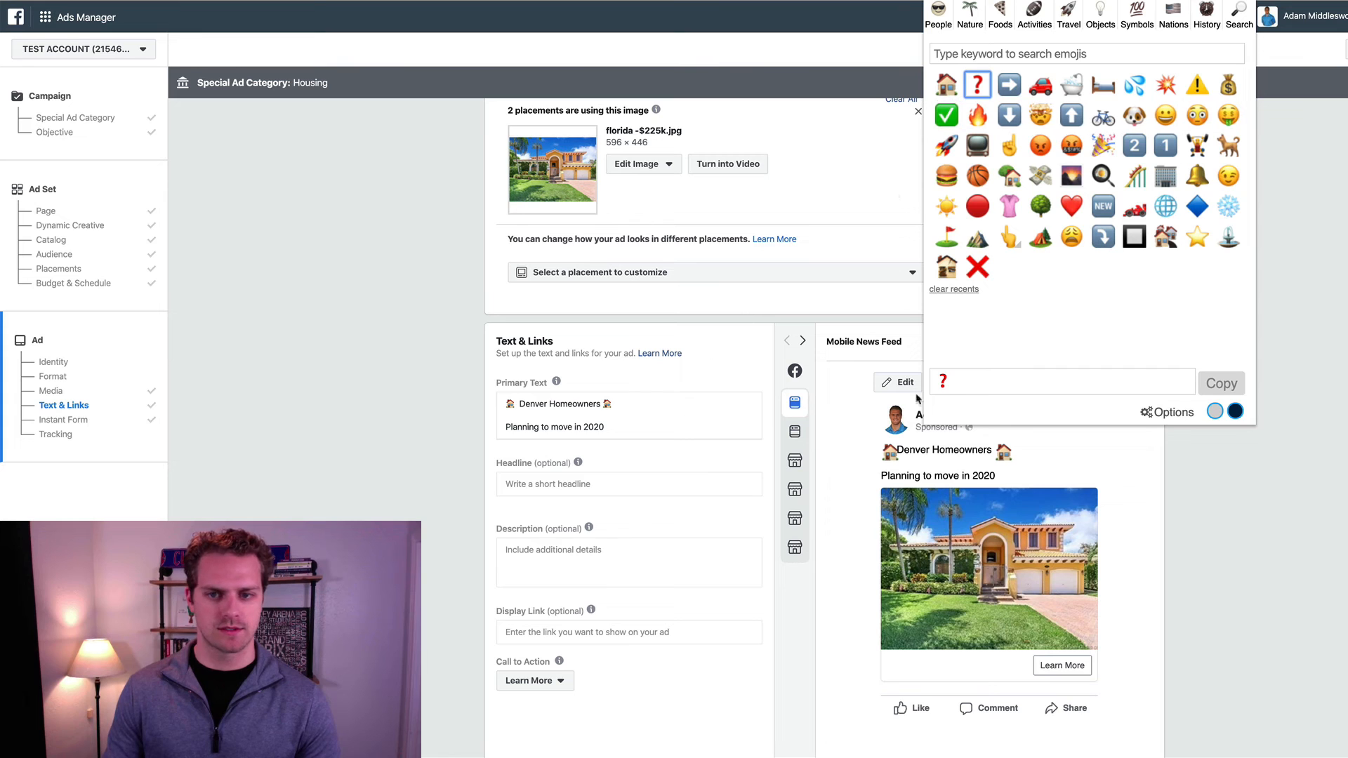
left_click(1221, 383)
left_click(643, 429)
left_click(609, 427)
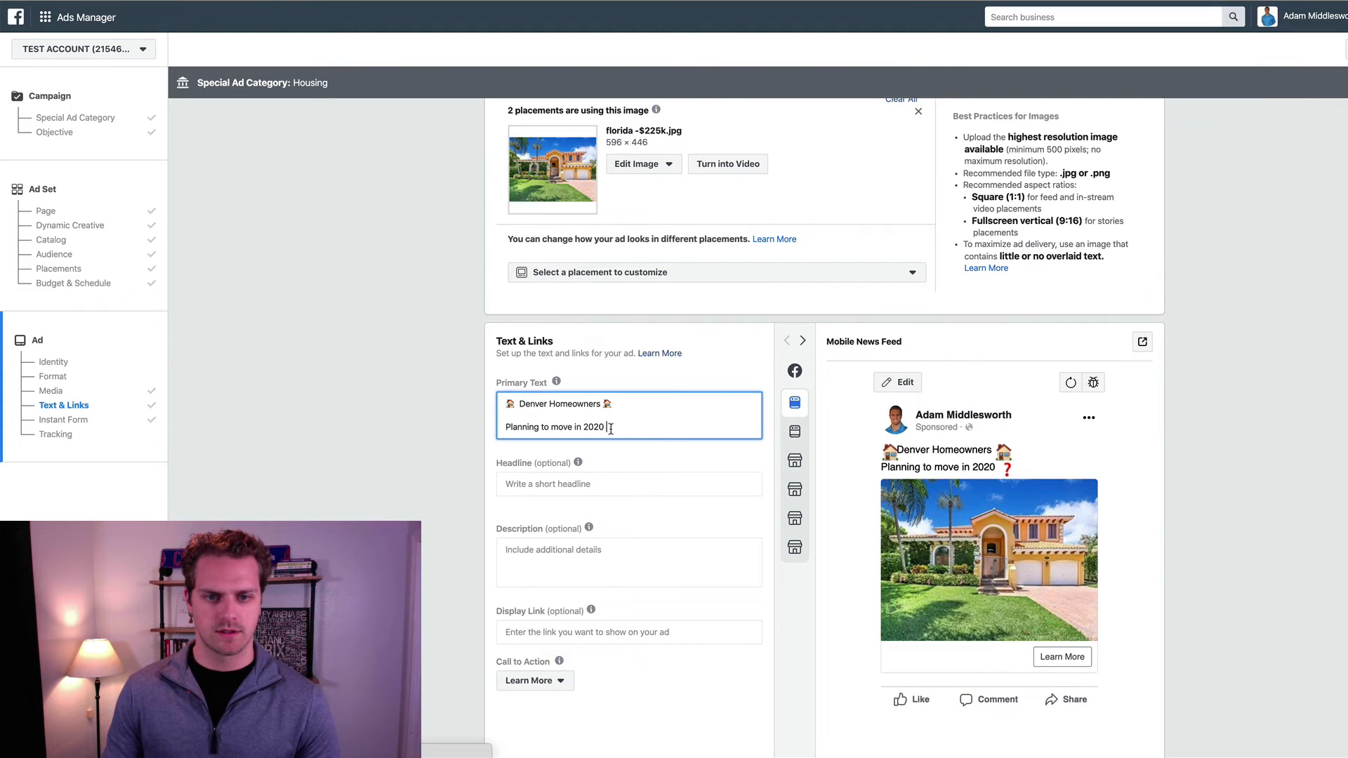
key("BackSpace")
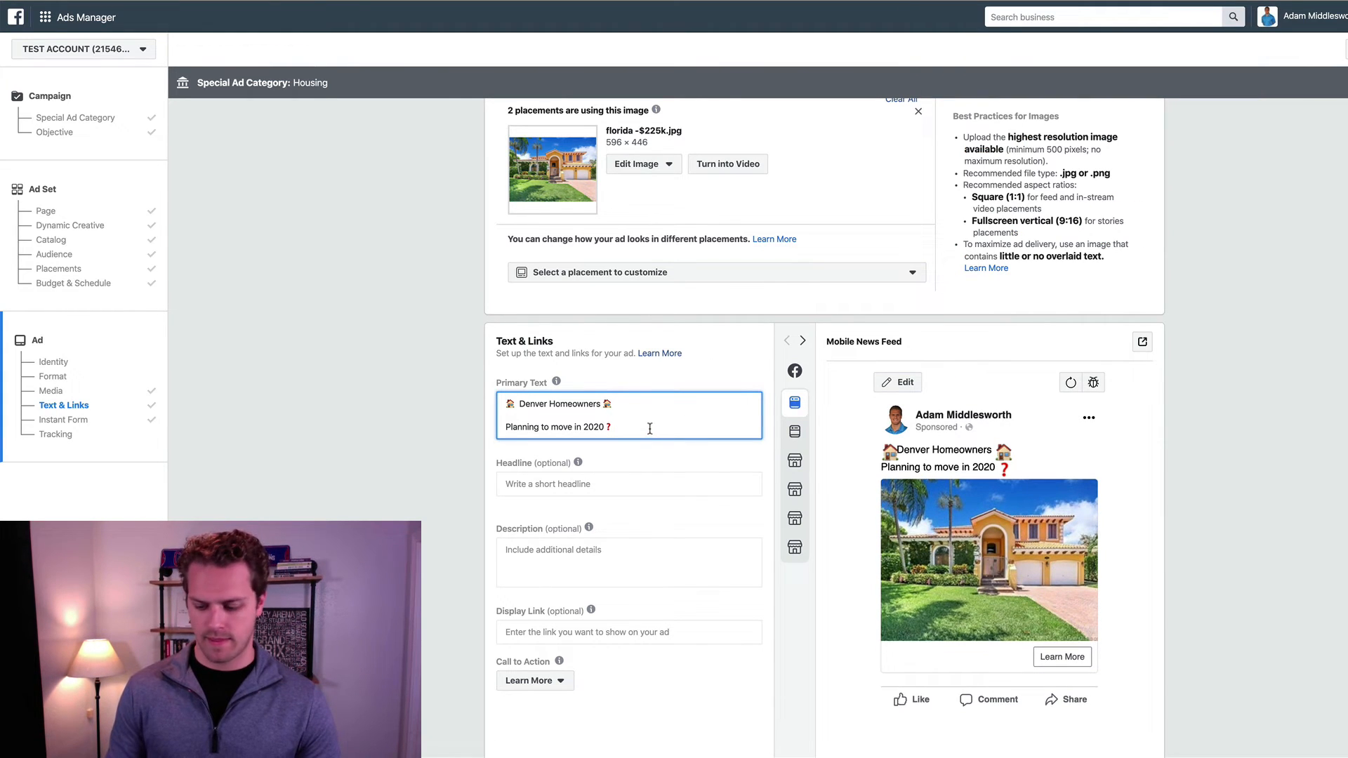
key("Delete")
key("Return")
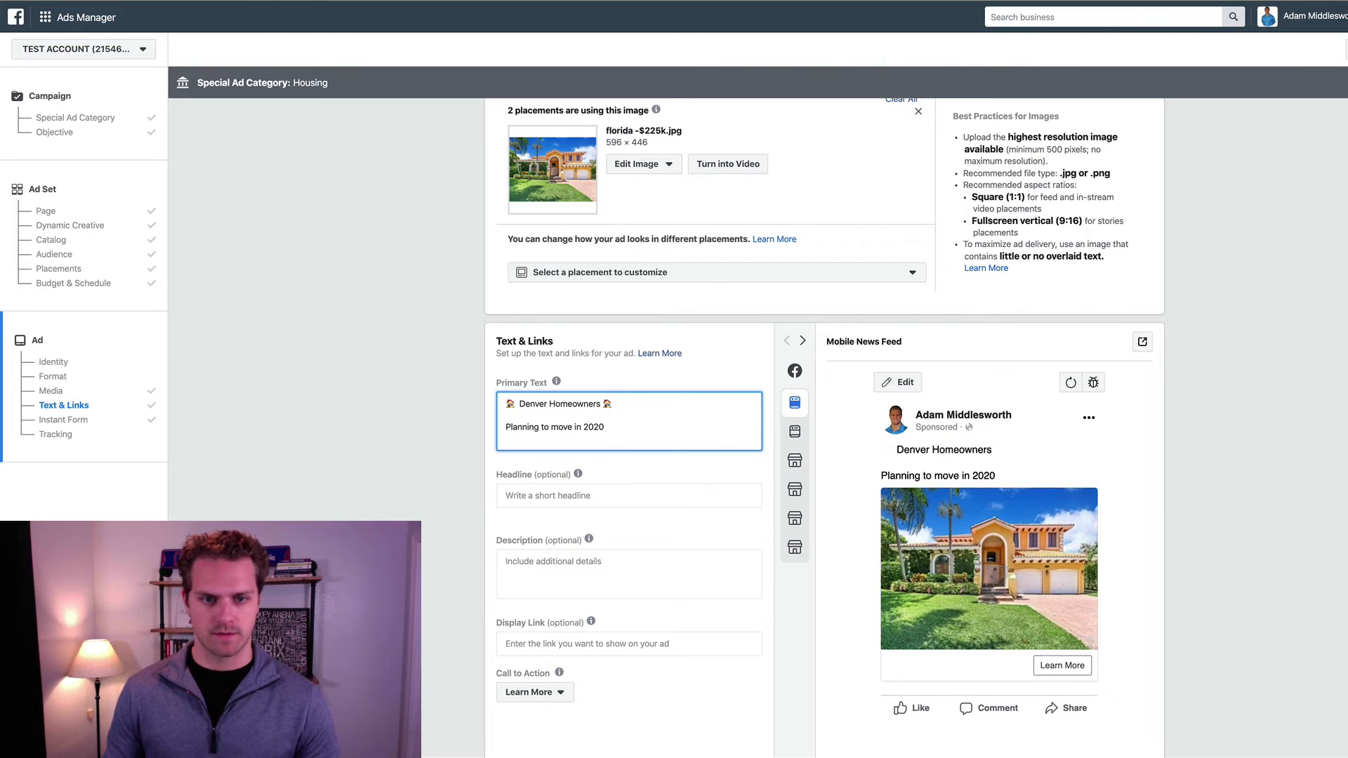
key("BackSpace")
key("ctrl+v")
Step: Add the paragraph "Get home value assessed by an expert real estate professional" to the primary text
key("Return")
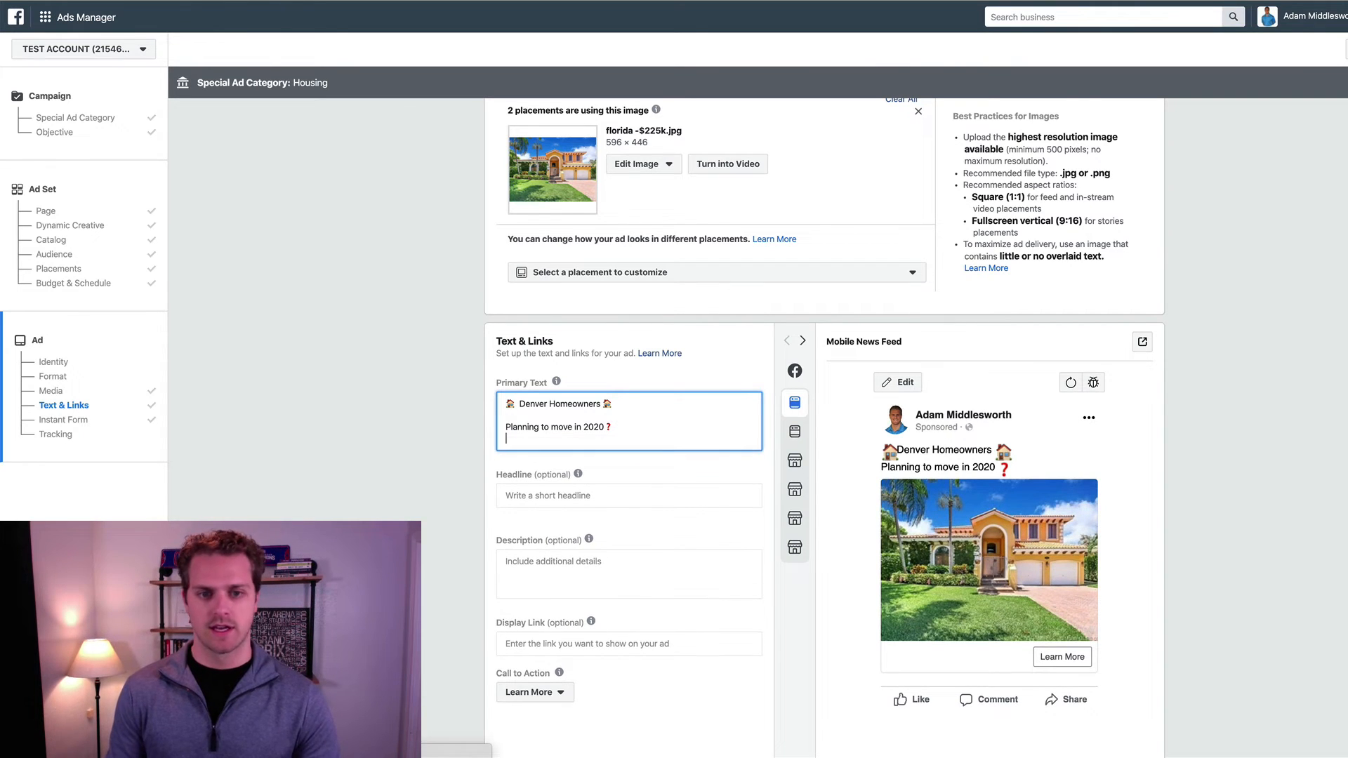
key("Return")
type("Get H")
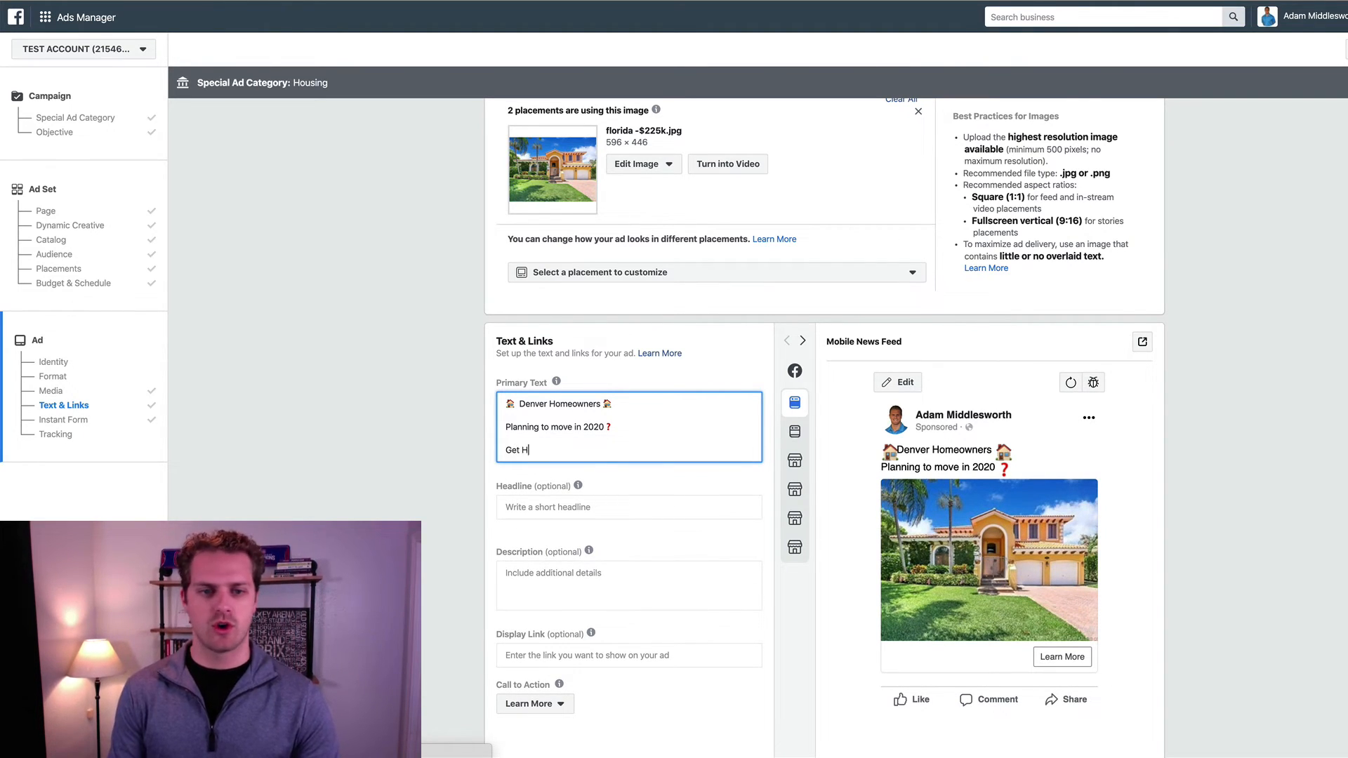
type("home value ")
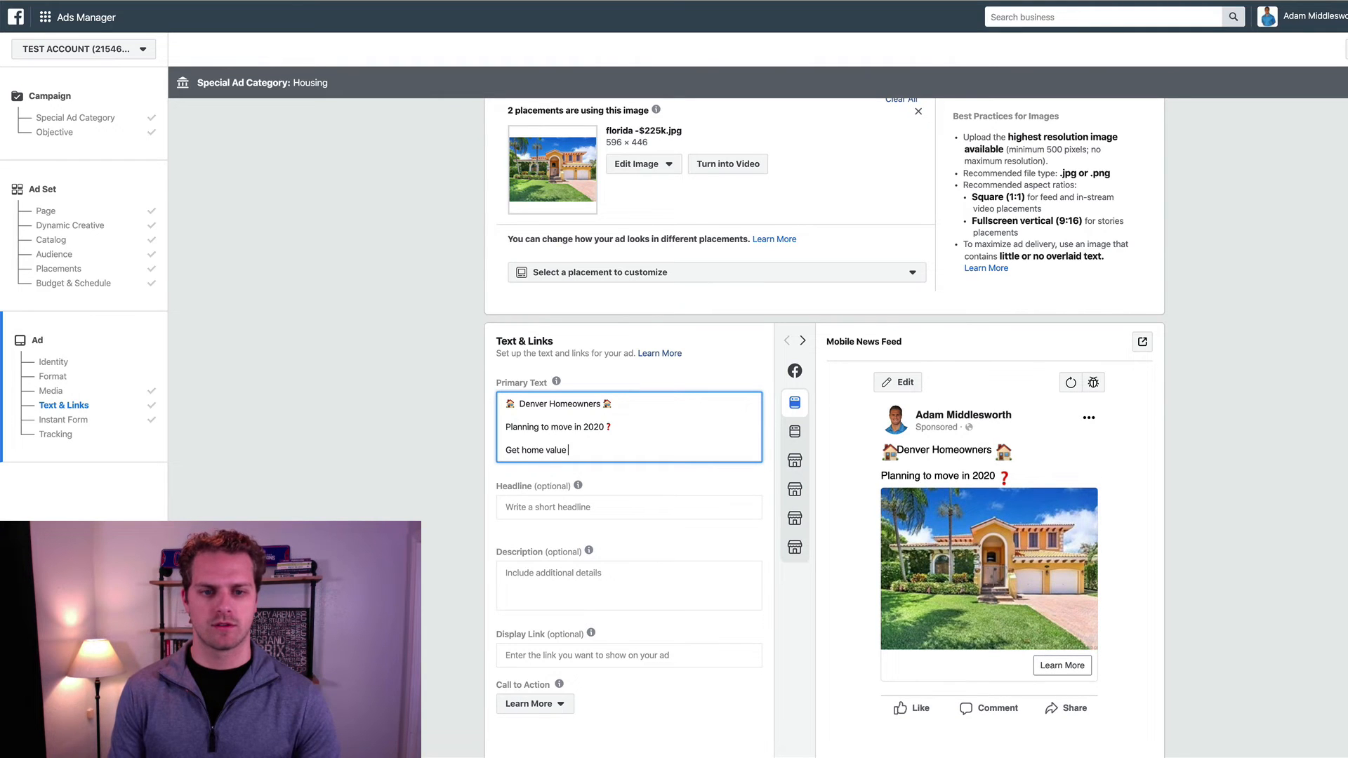
type("assessed in")
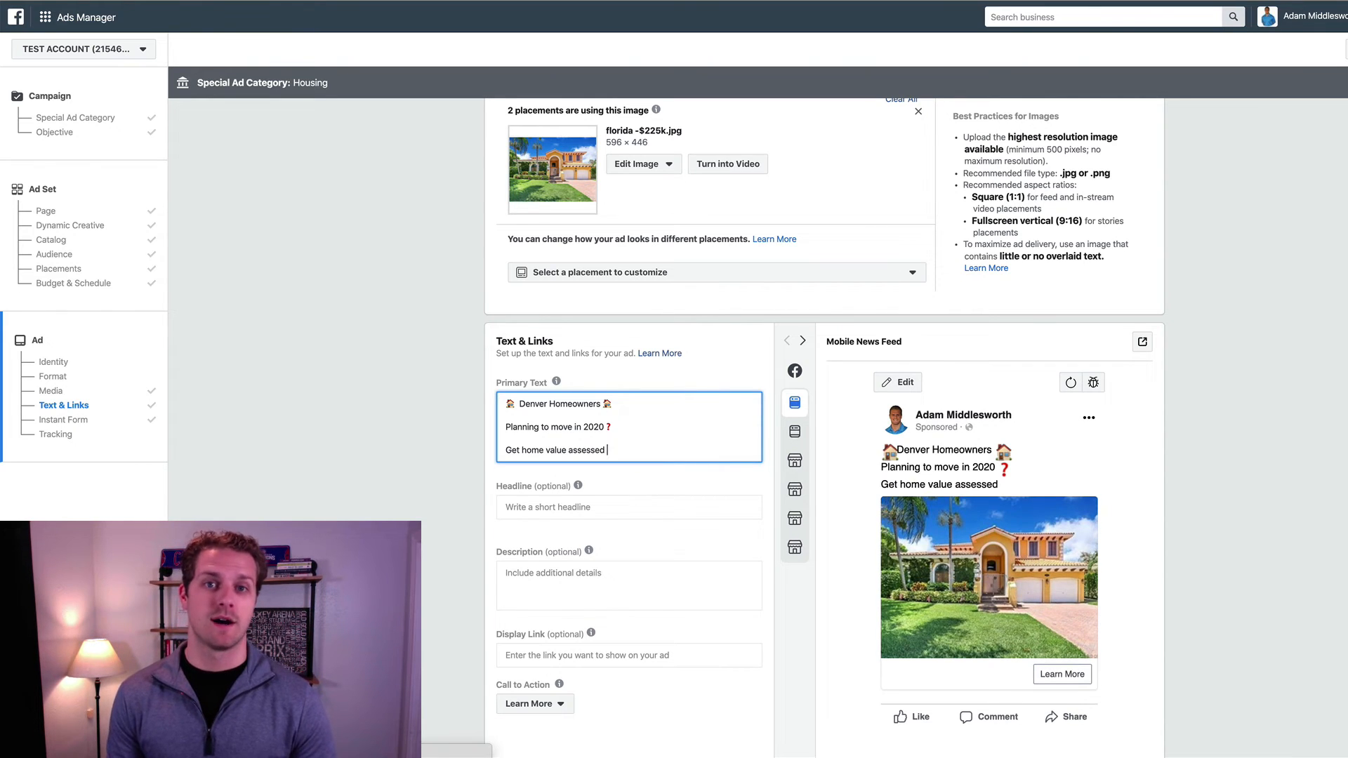
type("by an exper")
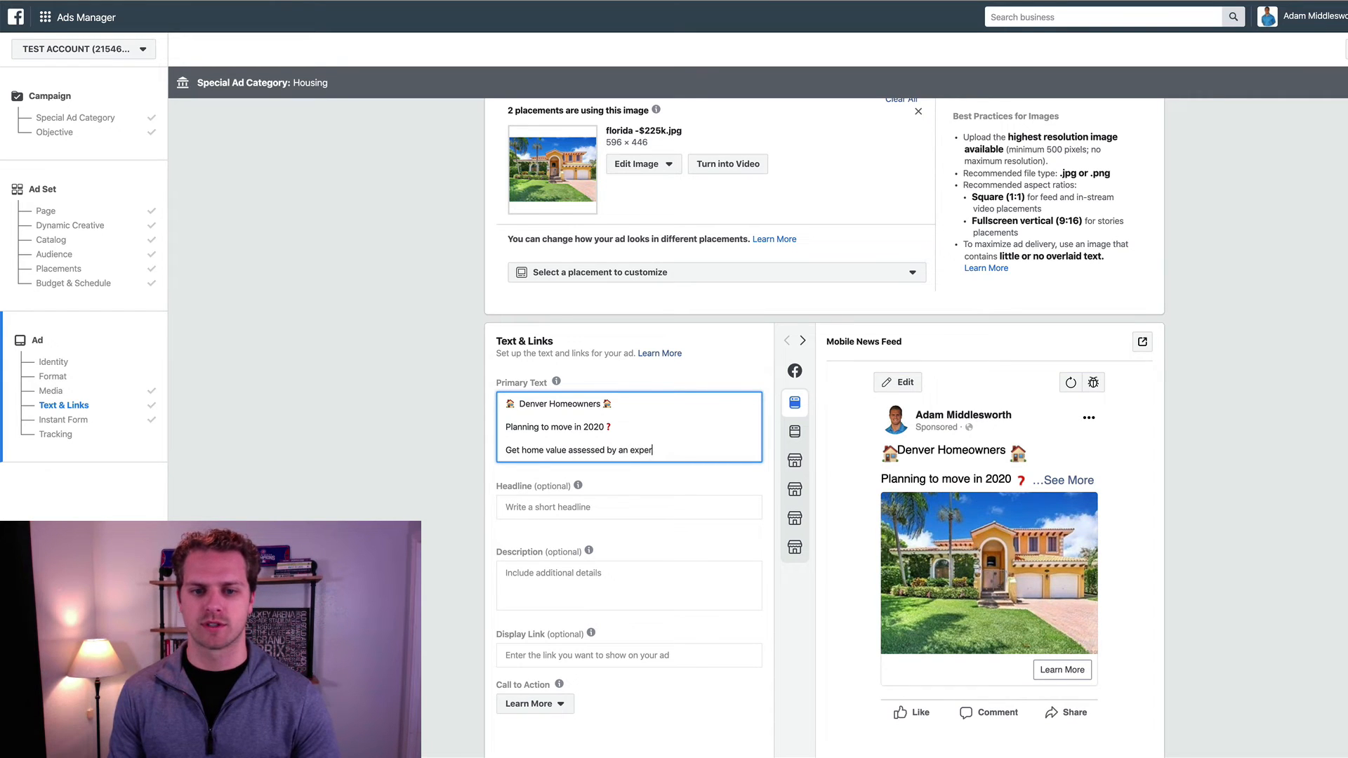
type("t real es")
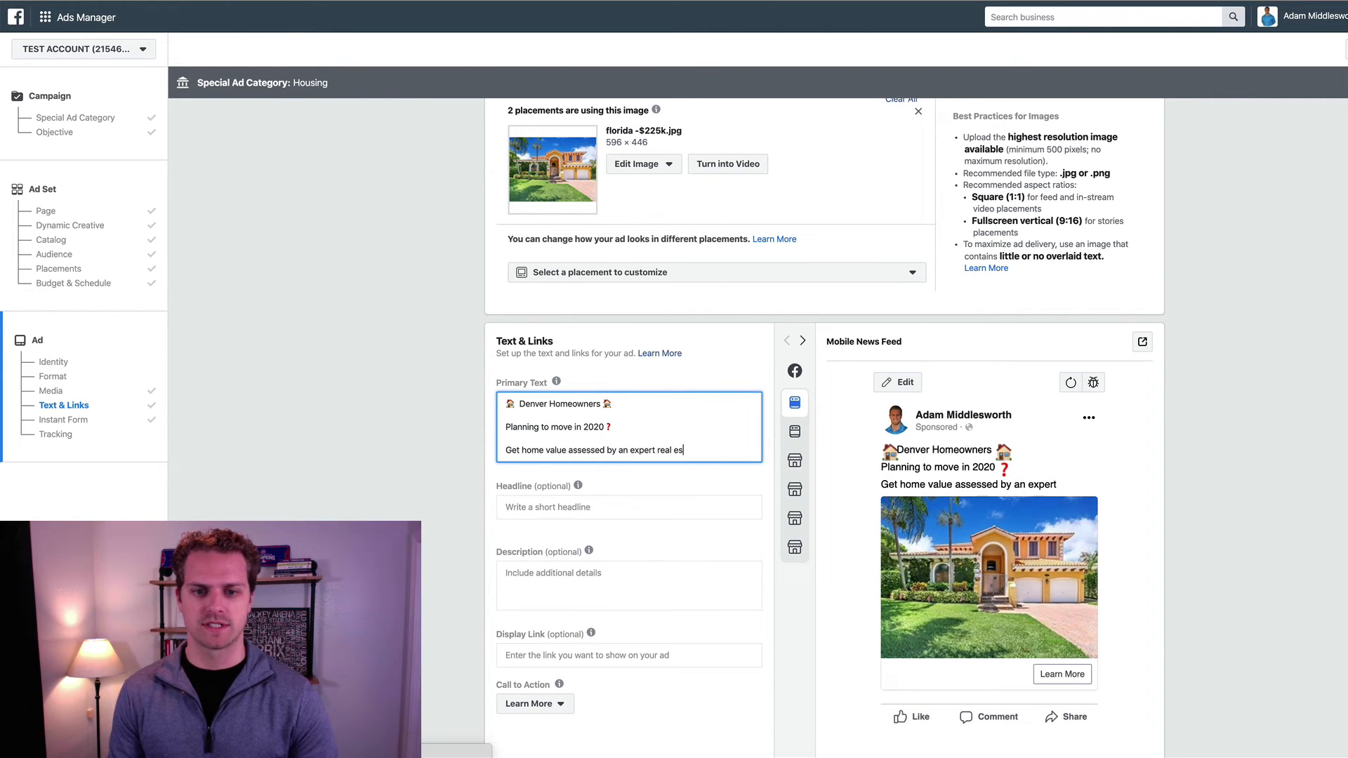
type("tate professional")
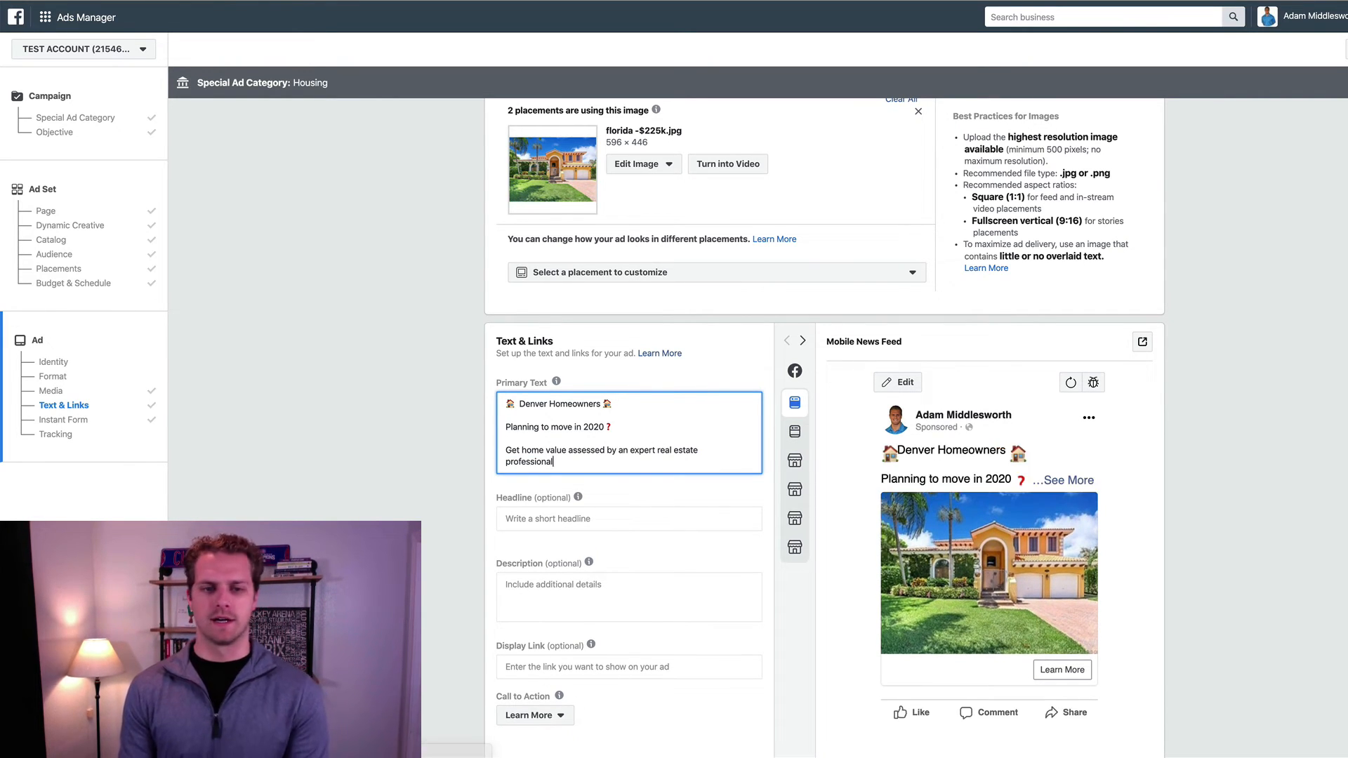
Step: Add the closing paragraph "Tap 'Learn More' below and we'll send you your home value!" to the primary text
key("Return")
key("Return")
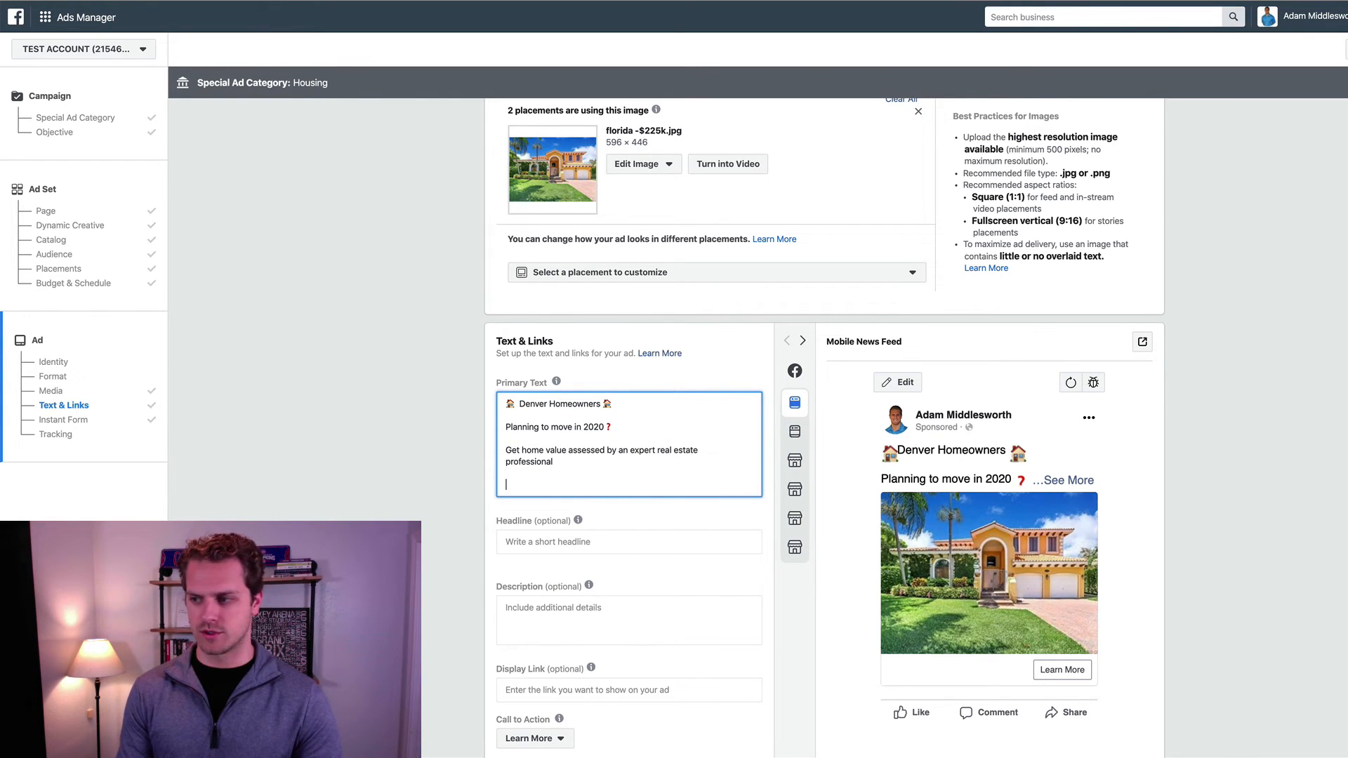
type("ap 'Leanr")
key("BackSpace")
key("BackSpace")
type("rn More'")
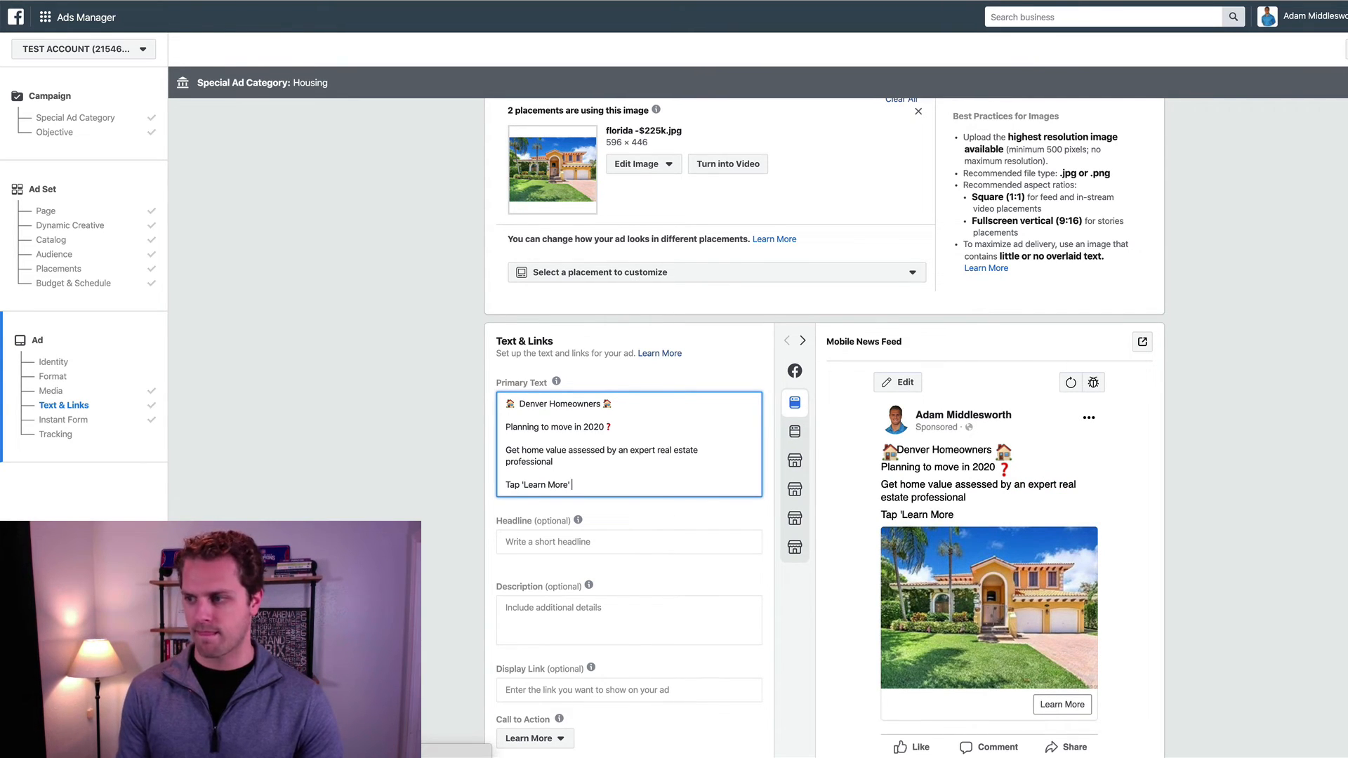
type(" below and we'")
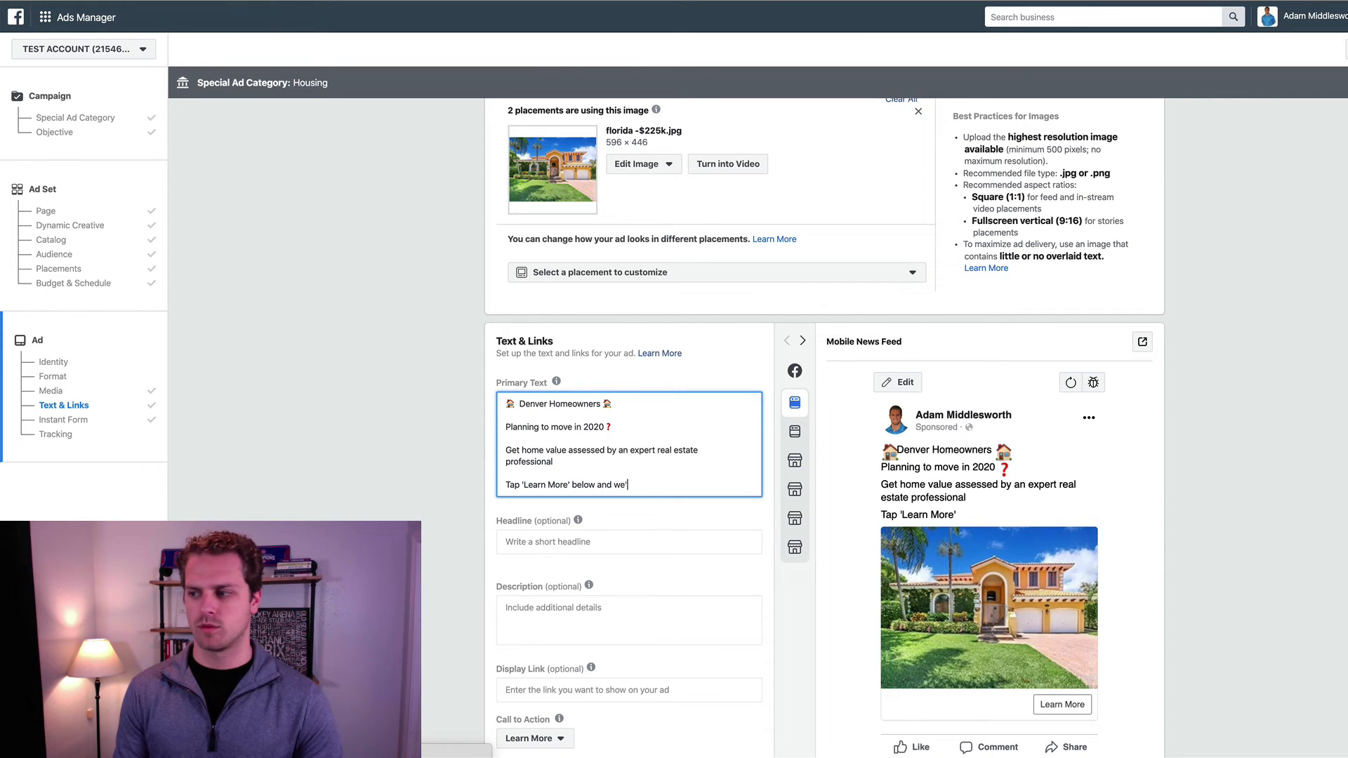
type("ll send you yo")
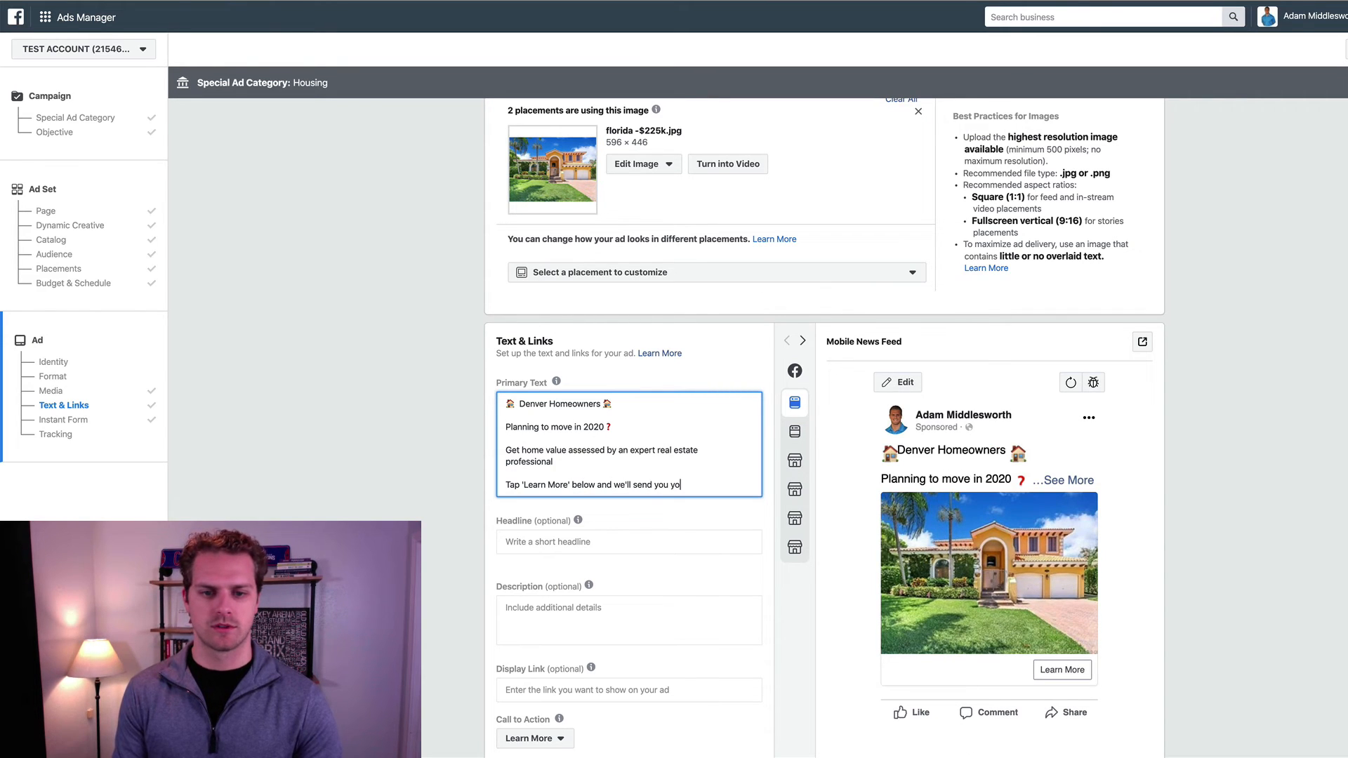
type("ur home value")
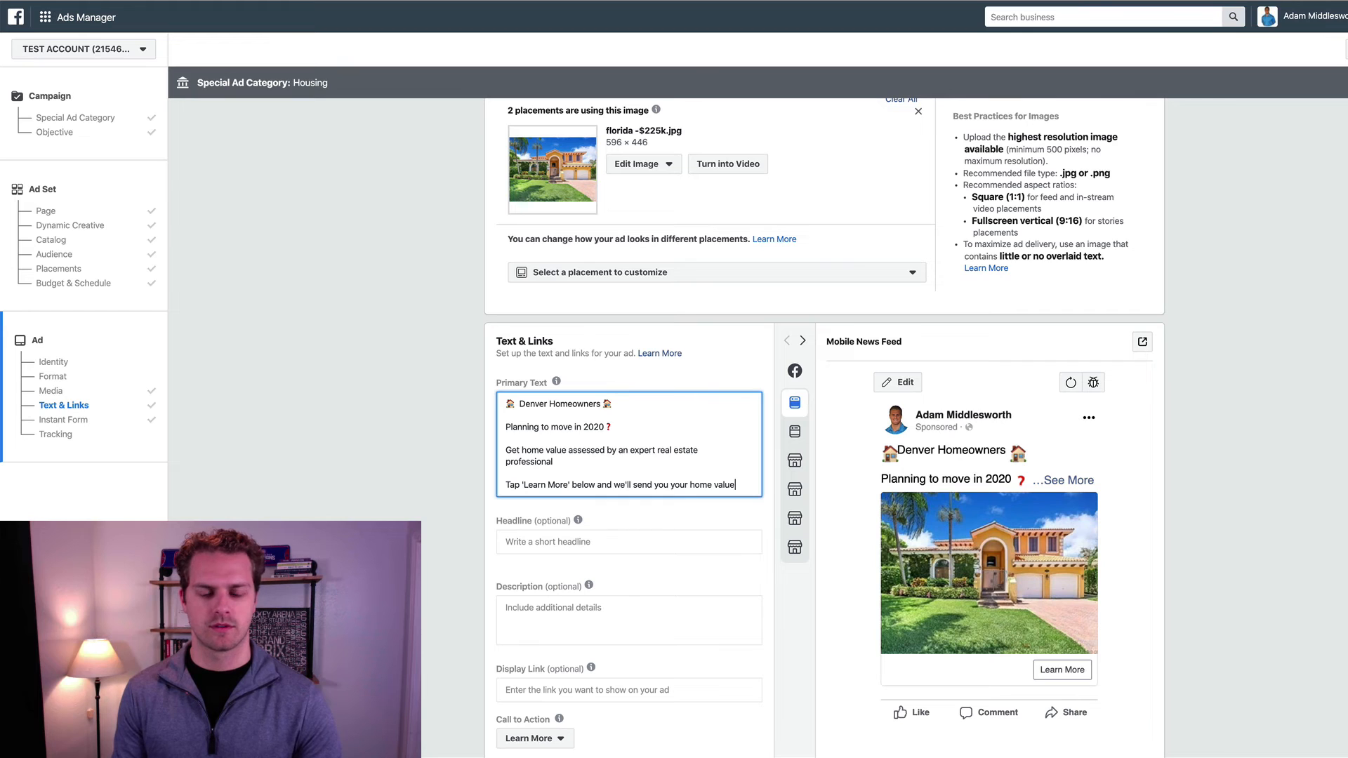
type("!")
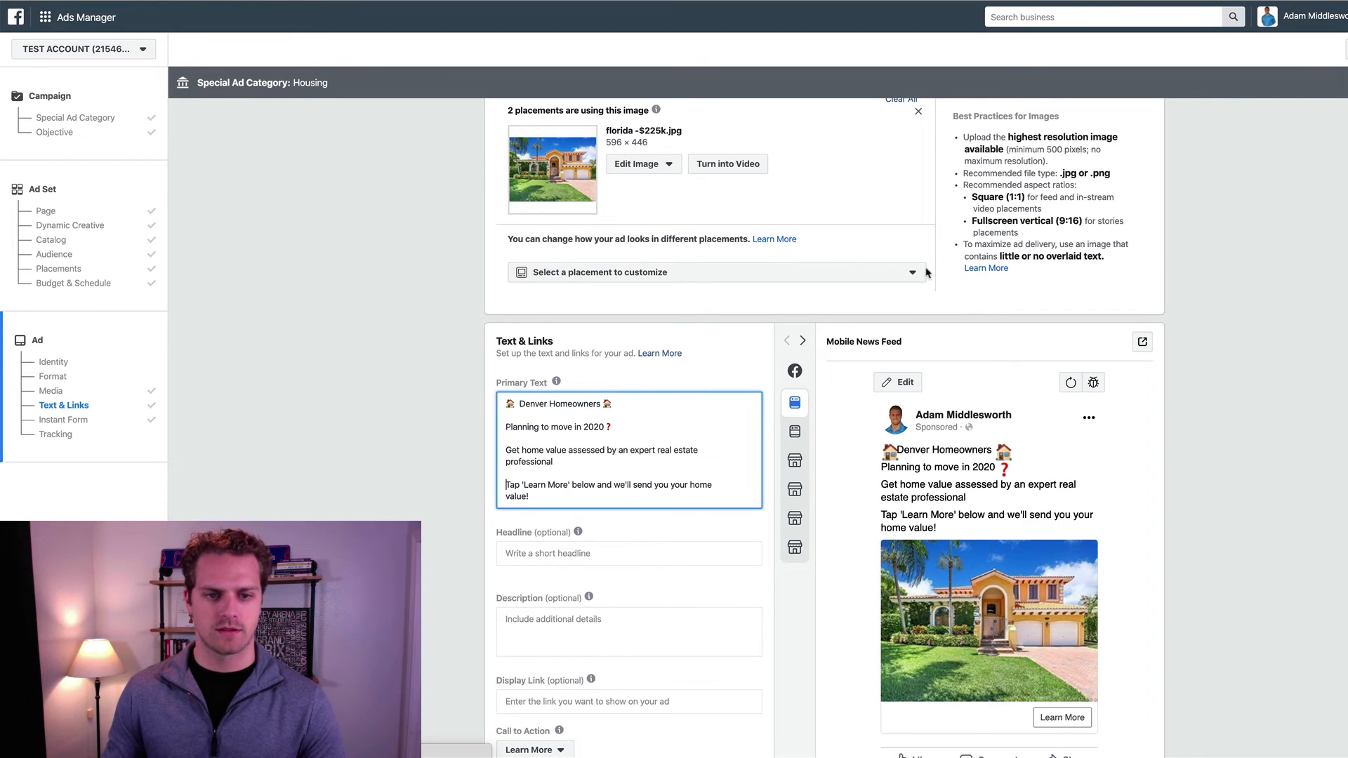
Step: Insert a right-arrow emoji in front of the "Tap 'Learn More'" paragraph of the primary text
left_click(1242, 1)
left_click(1206, 17)
left_click(1011, 88)
left_click(560, 507)
Step: Set the ad's headline to "Get Your Home Value Assessed by An Expert"
left_click(541, 553)
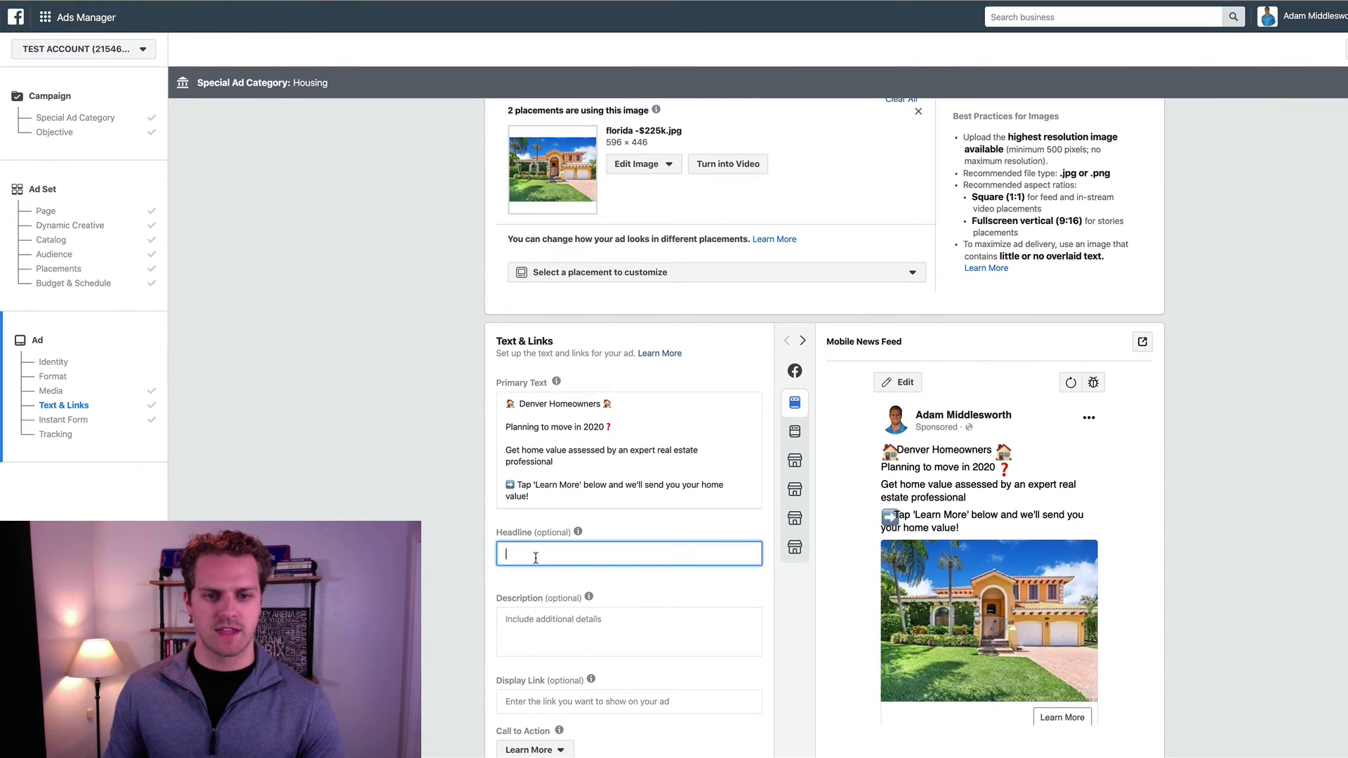
type("Get ")
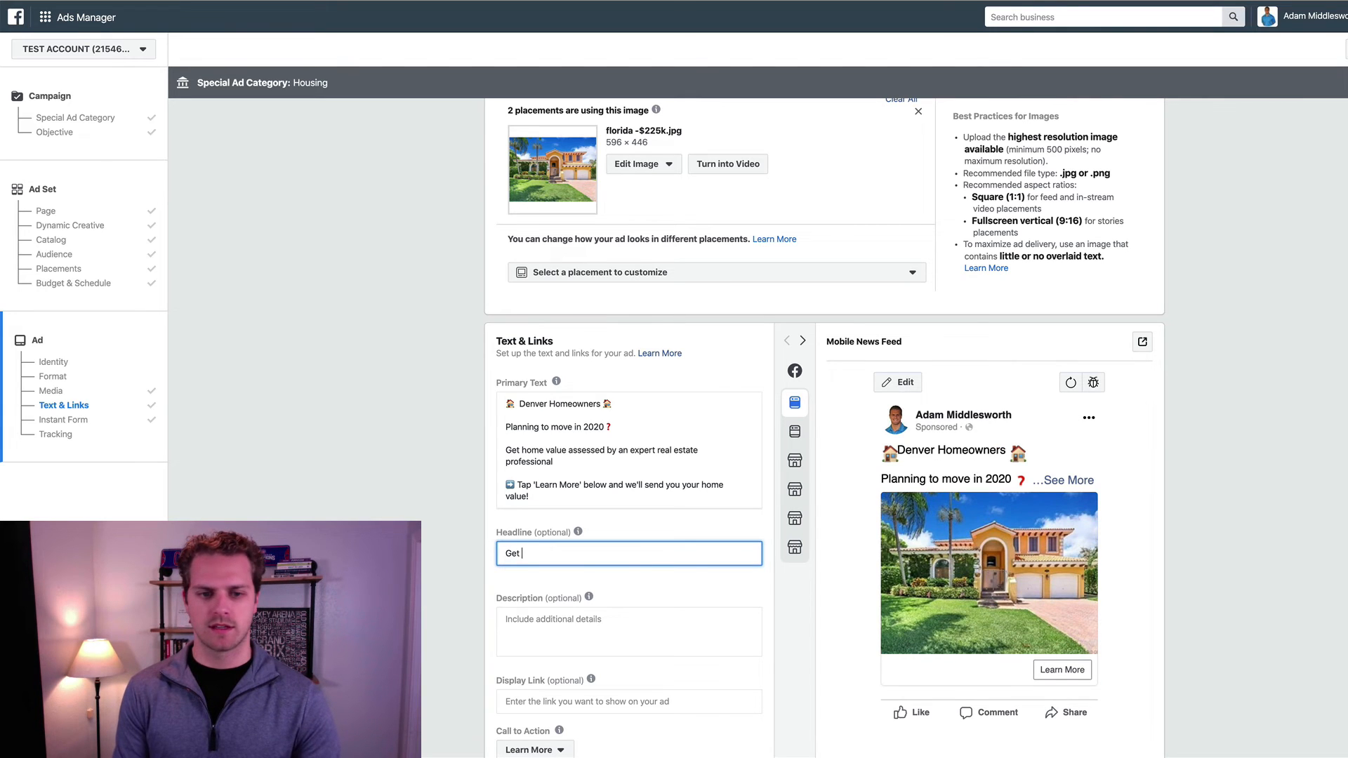
type("Your Home Valu")
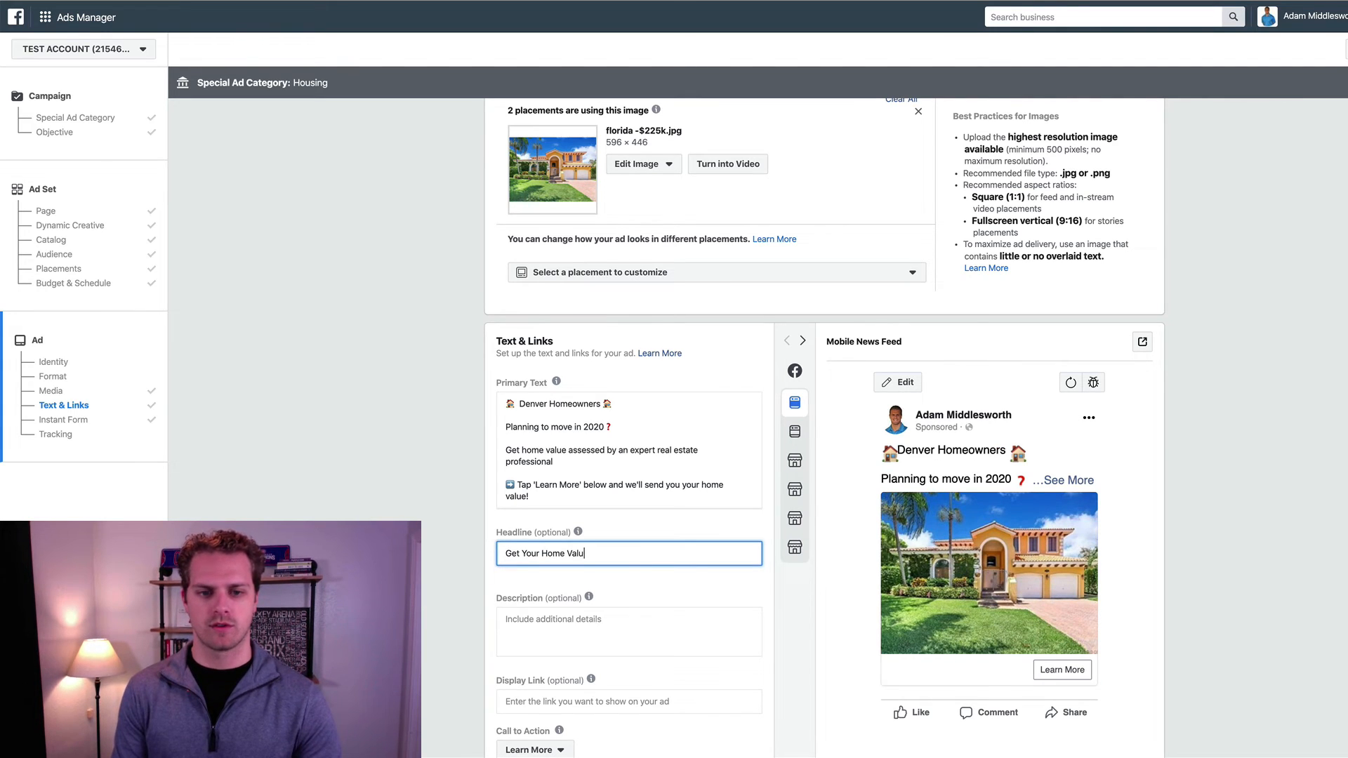
type("e Assessed by")
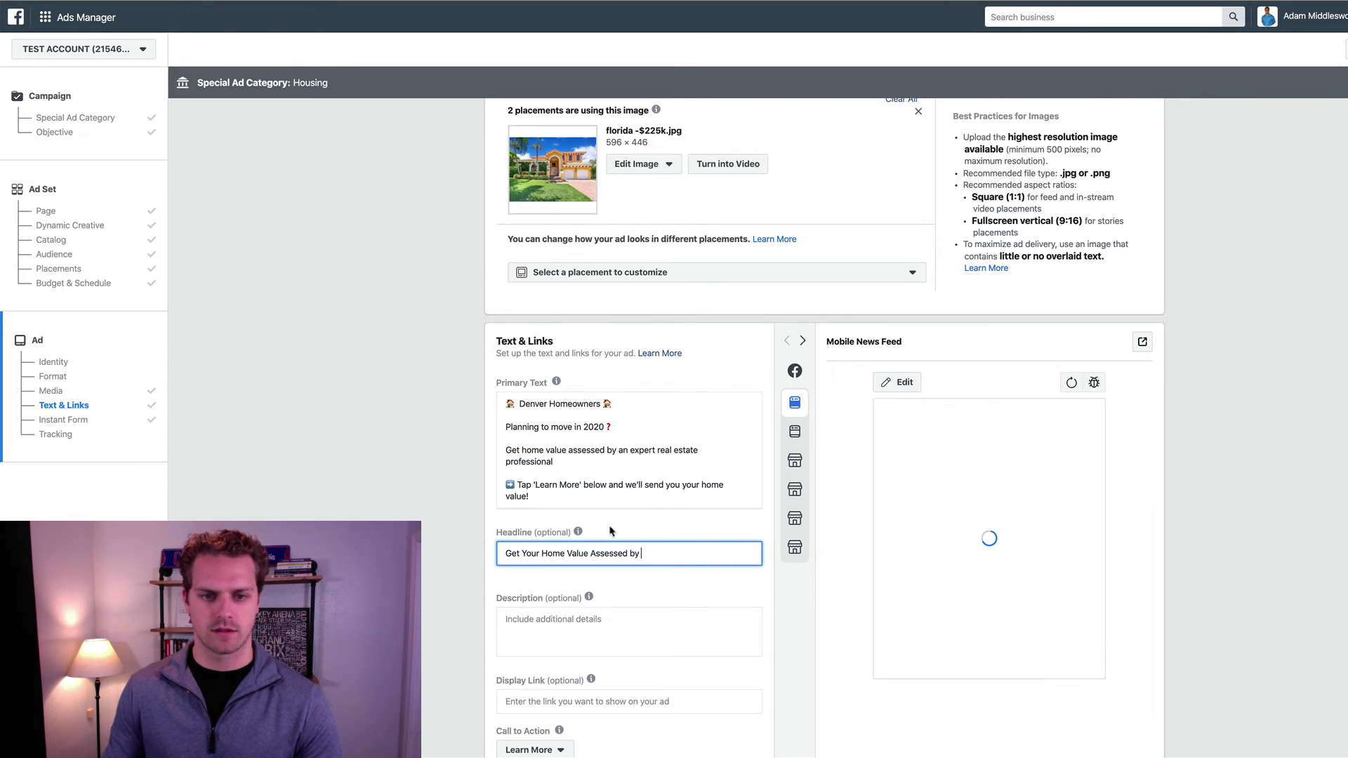
left_click(632, 457)
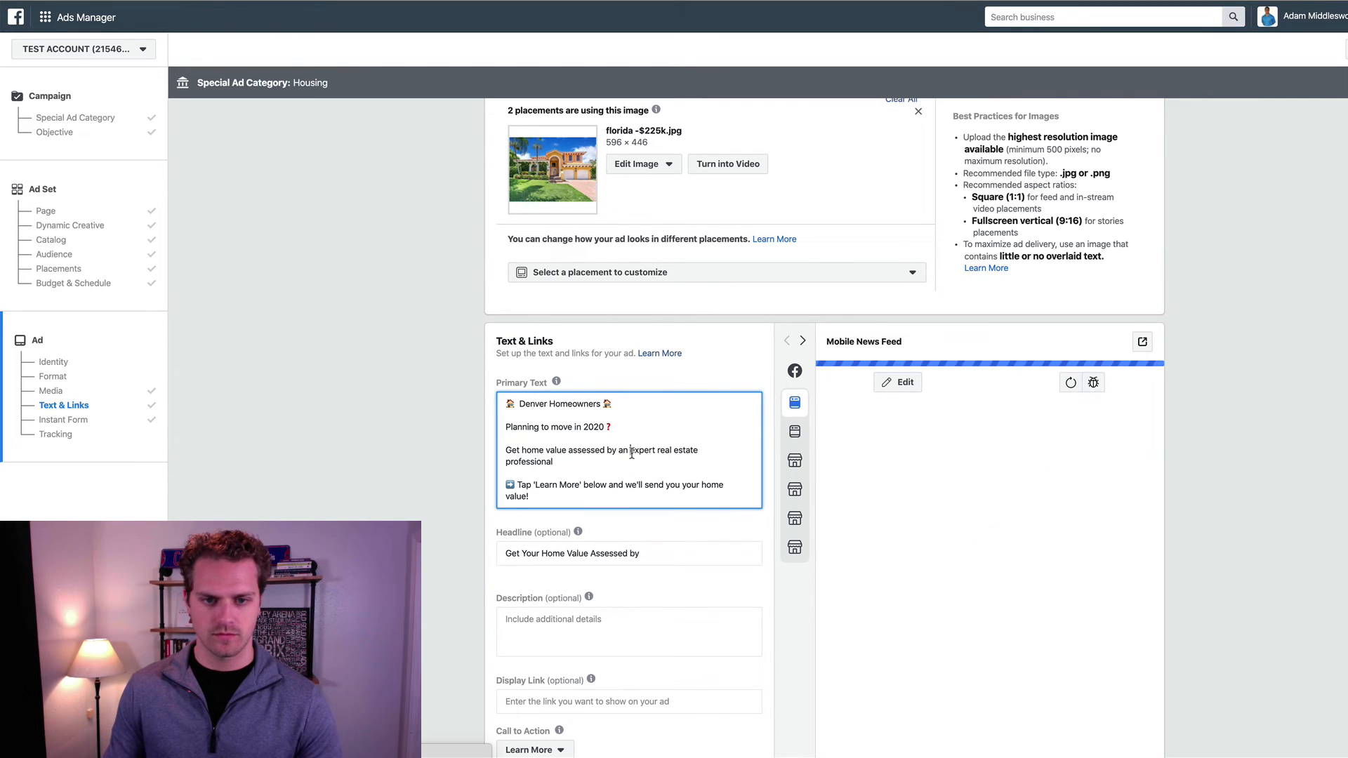
left_click(659, 552)
type("An Expert")
key("Tab")
scroll(464, 607, "down", 1)
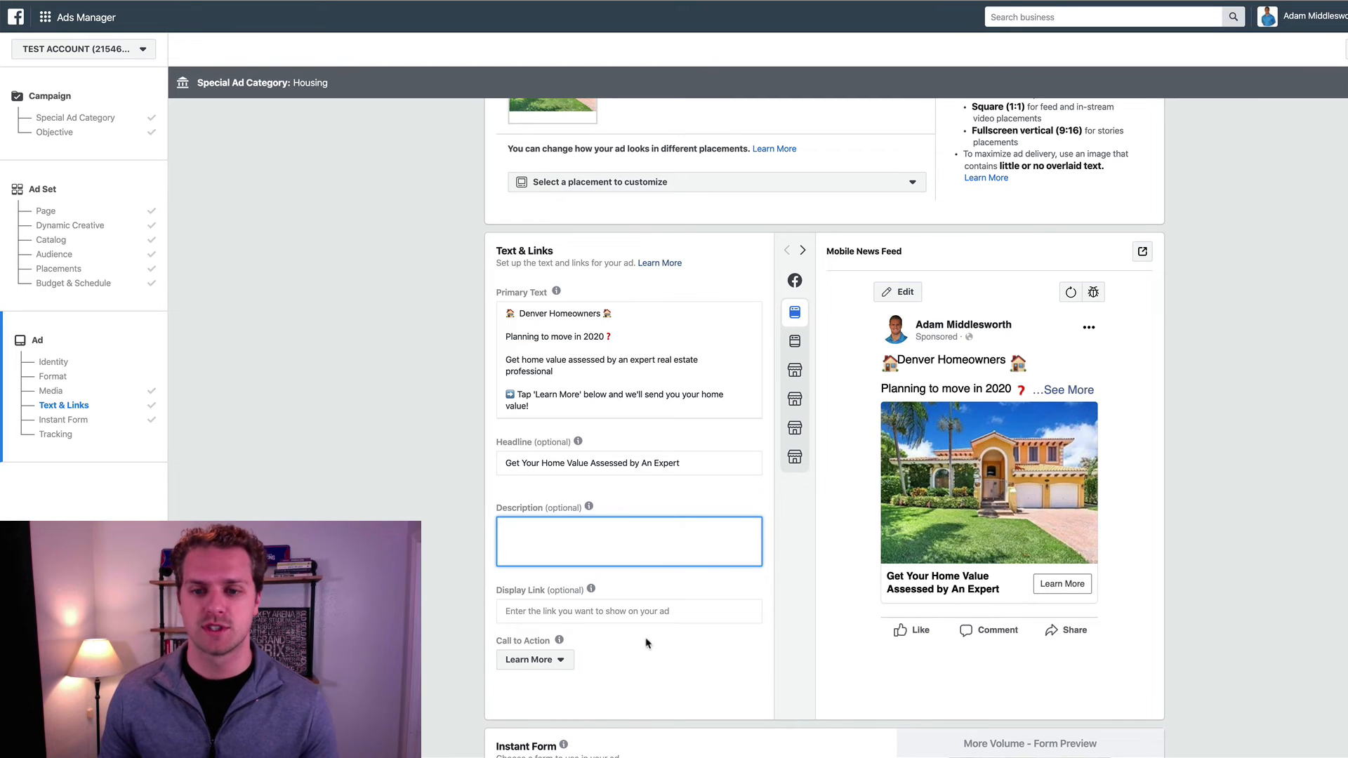
left_click(1315, 521)
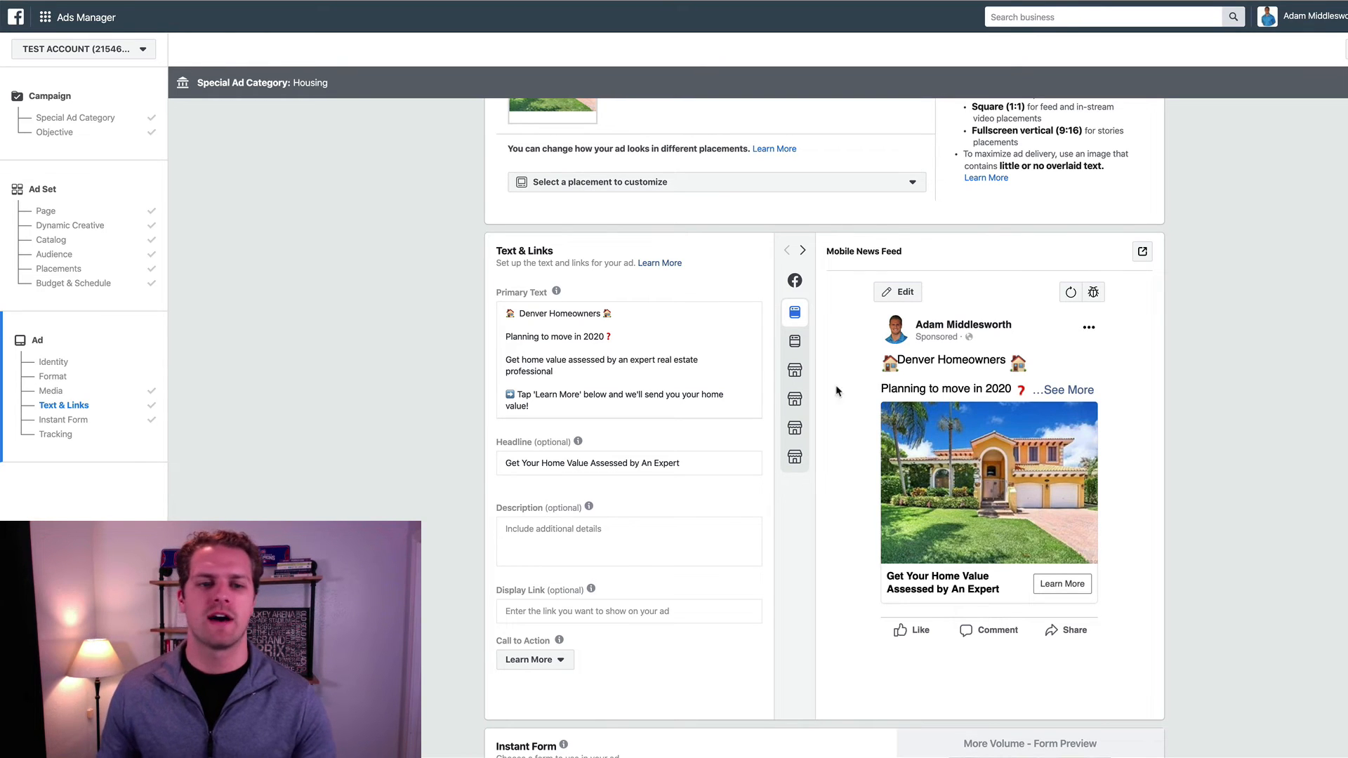
left_click(522, 360)
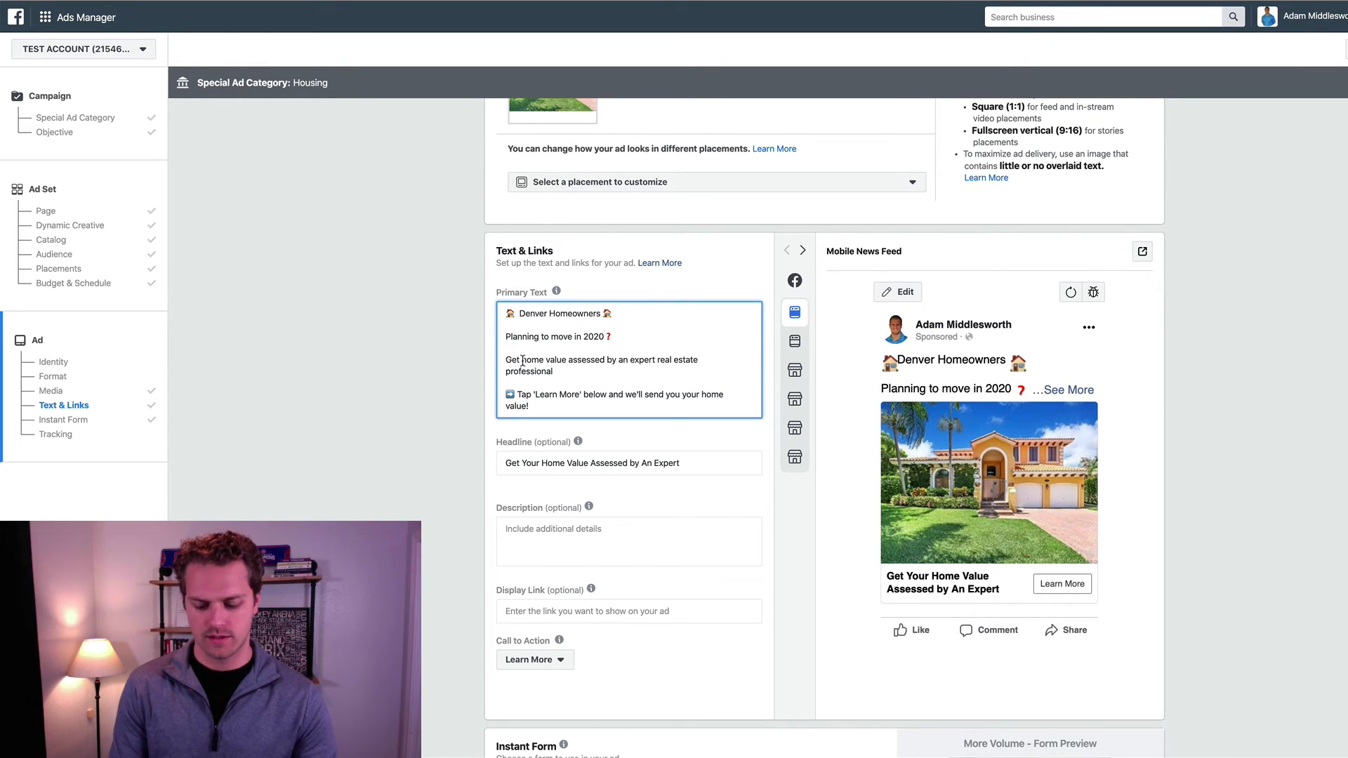
left_click(386, 388)
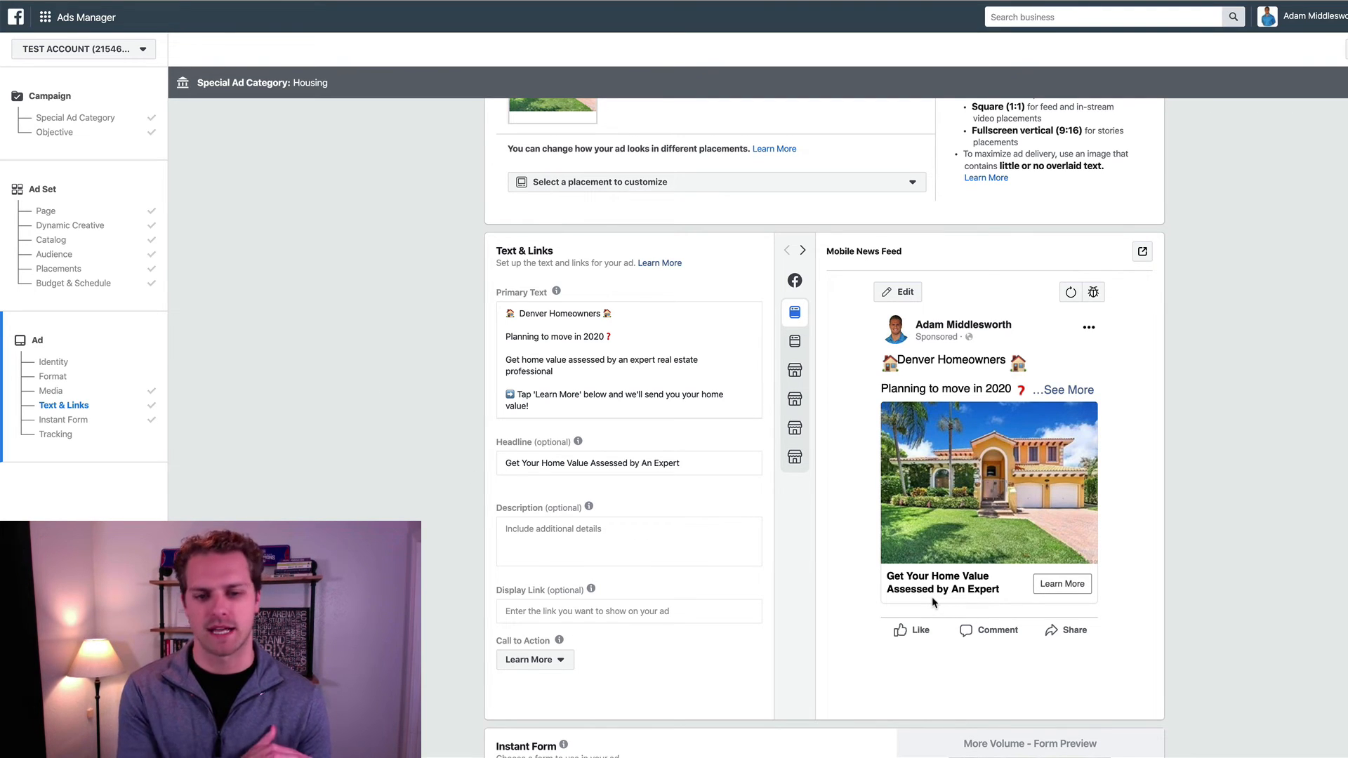
Step: Duplicate the "Ready to Downsize" instant form and name the copy "Home Value"
scroll(933, 603, "down", 4)
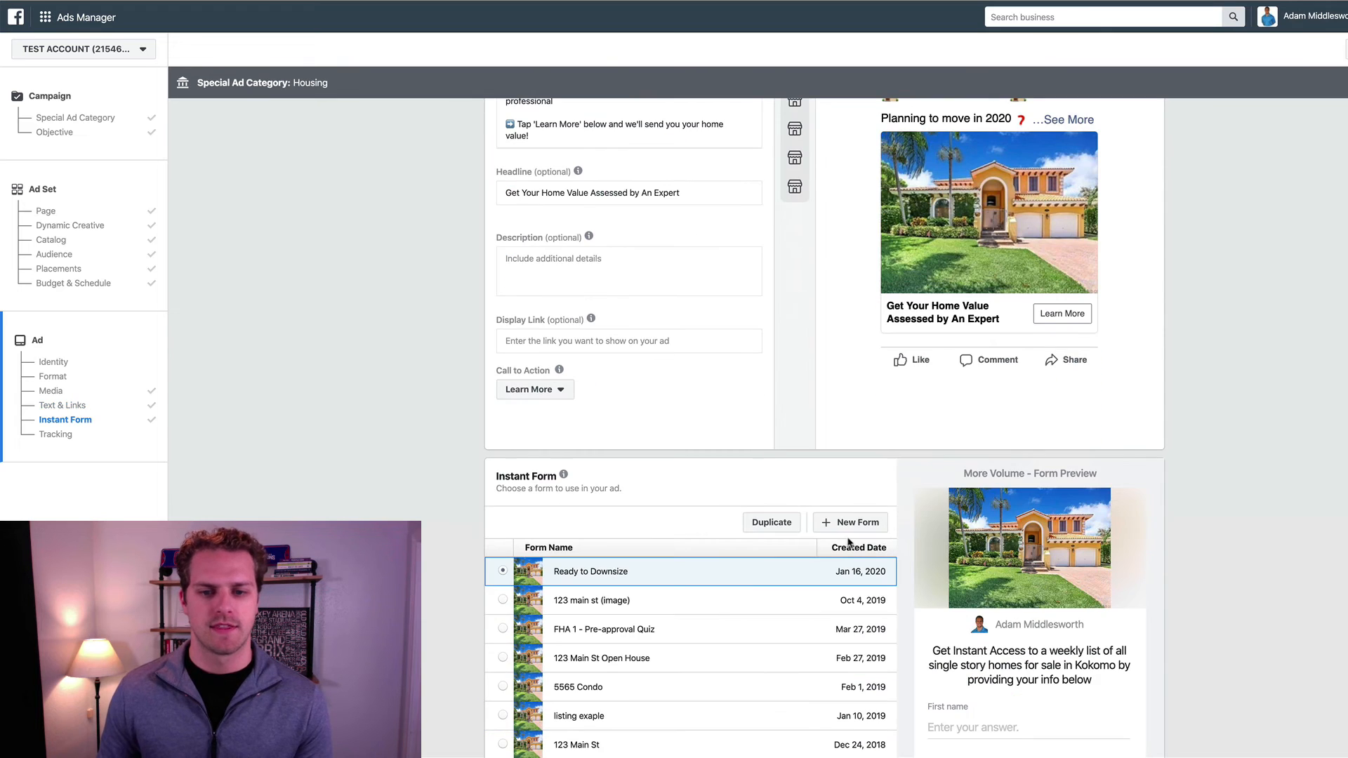
left_click(772, 523)
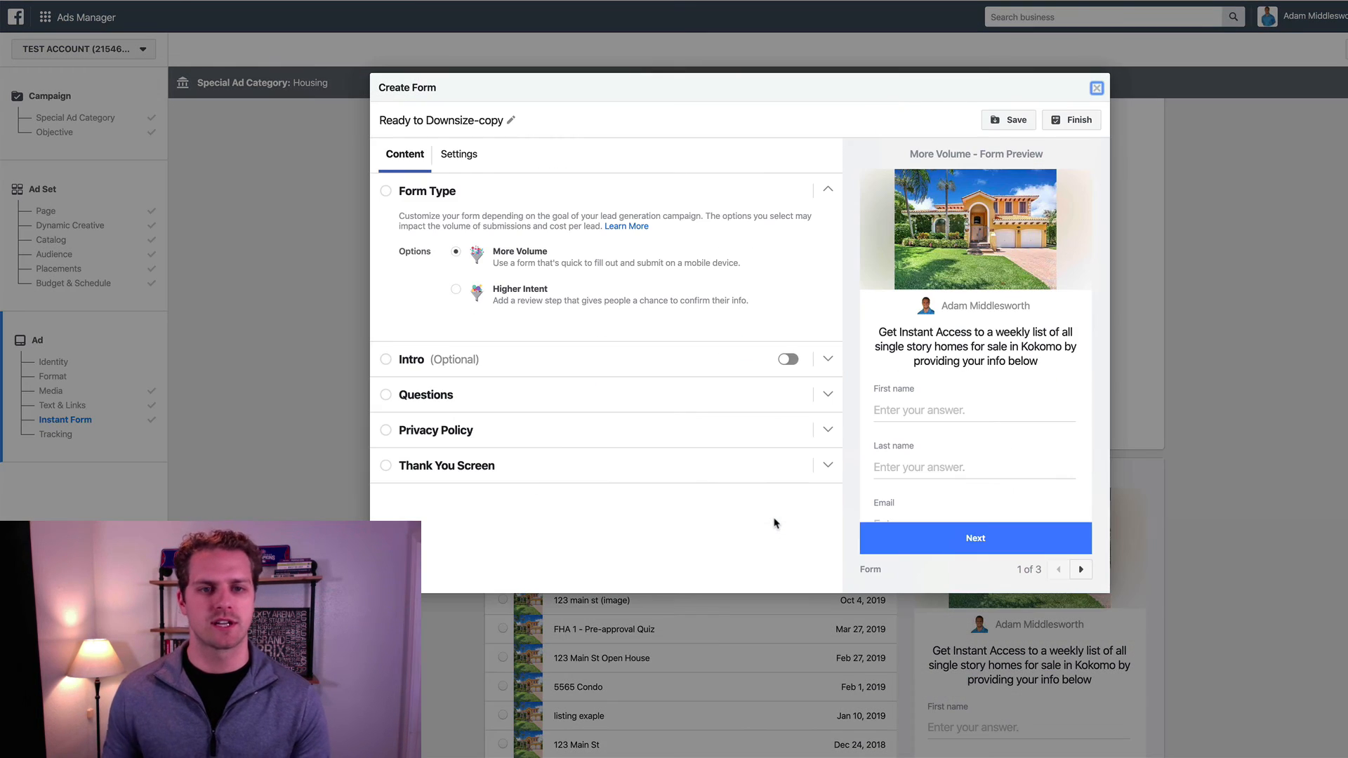
triple_click(466, 118)
key("BackSpace")
type("Home Value")
left_click(460, 158)
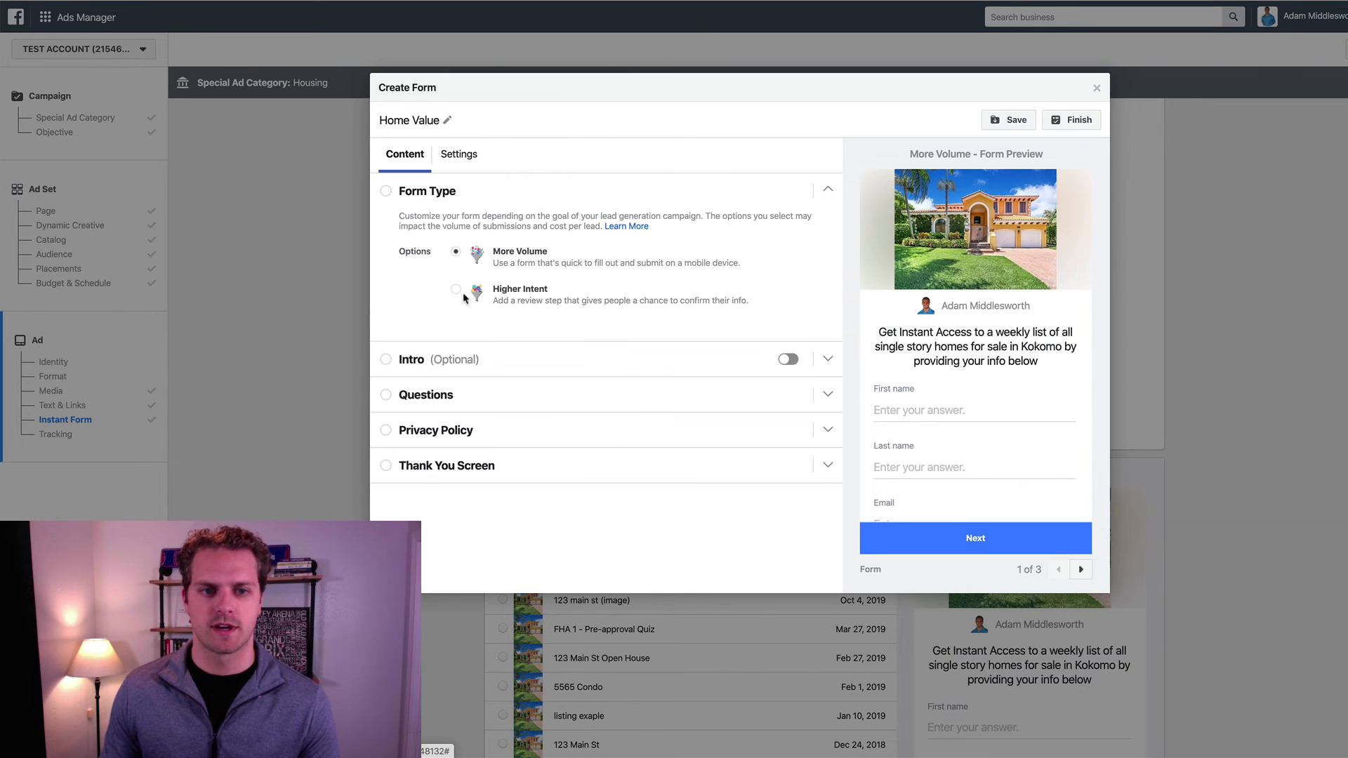
Step: Set the Questions headline to "Get your Home Value Assessed by a Real Estate Expert by providing your info below"
left_click(511, 394)
left_click(534, 307)
key("ctrl+a")
key("BackSpace")
type("Get your Home Value Assessed by ")
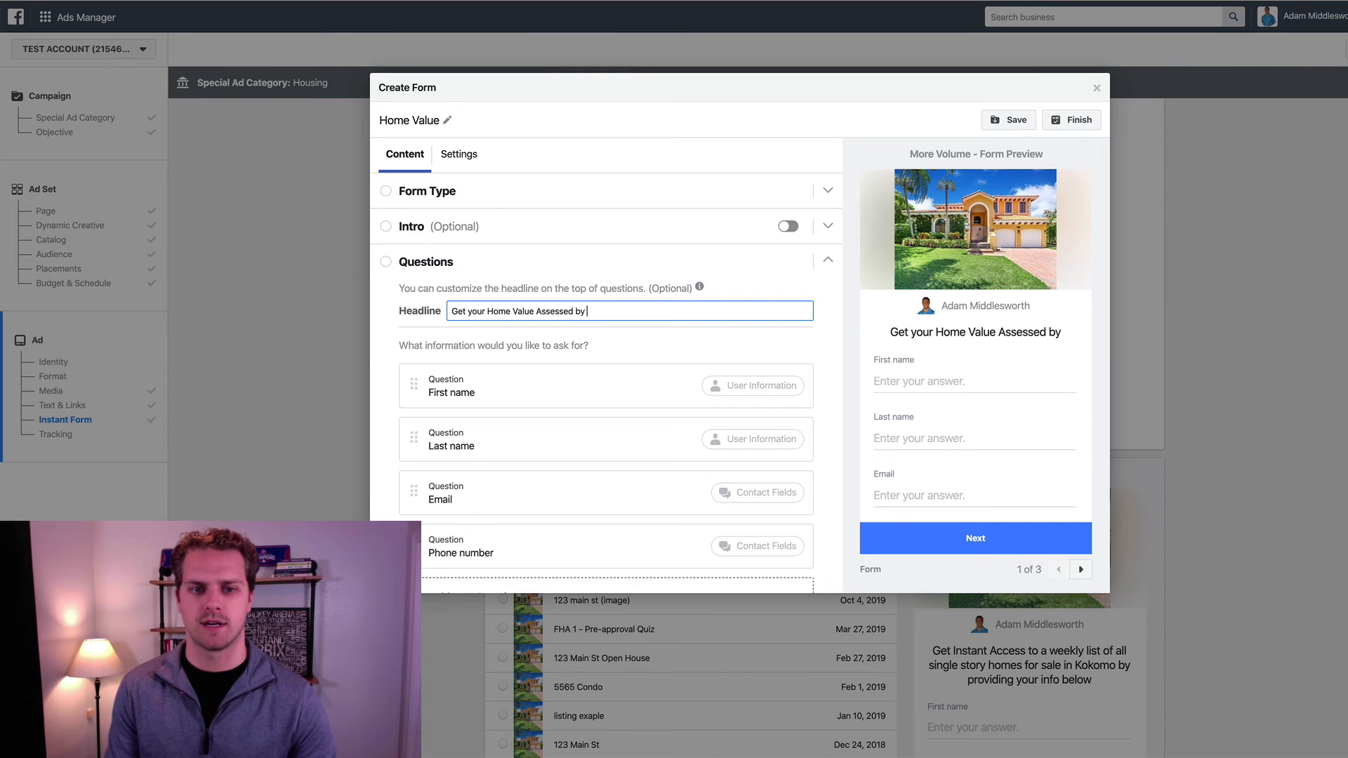
type("a Real")
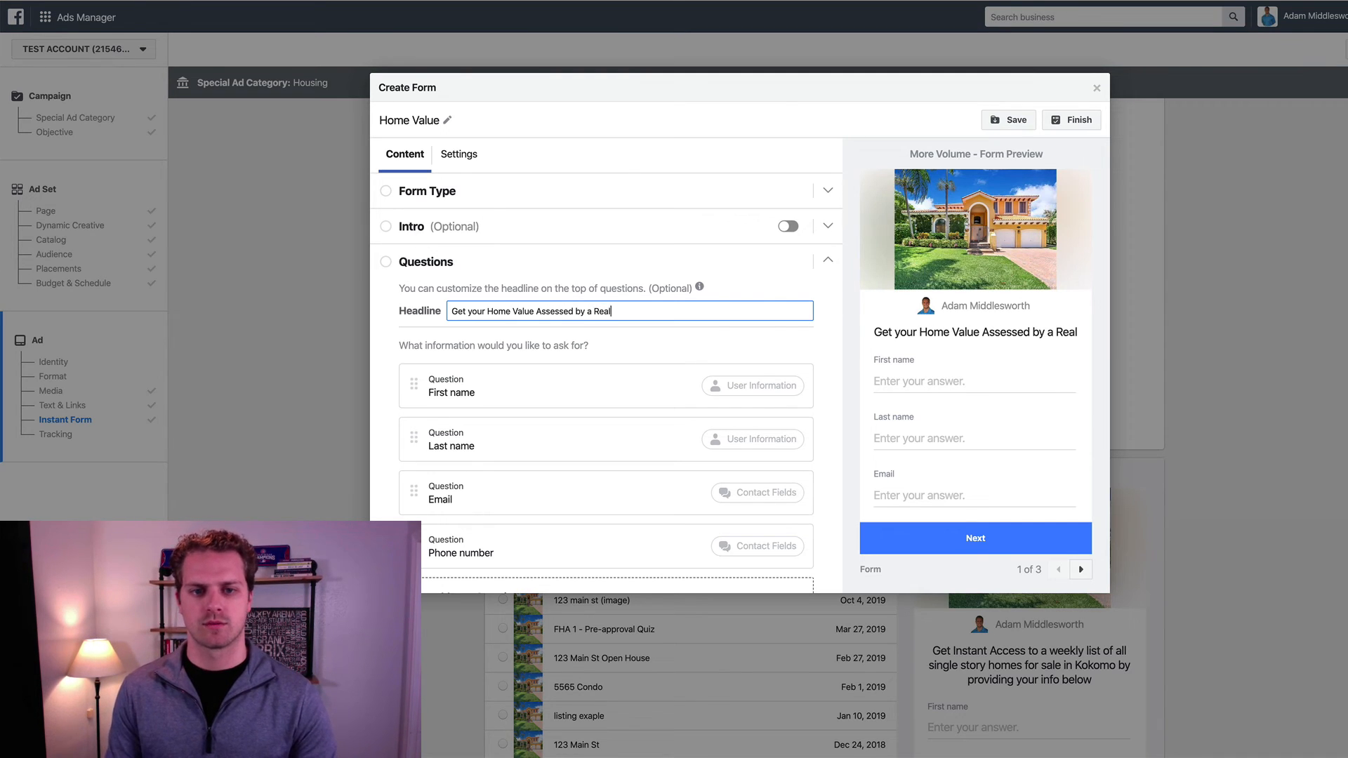
type(" Estate Expert")
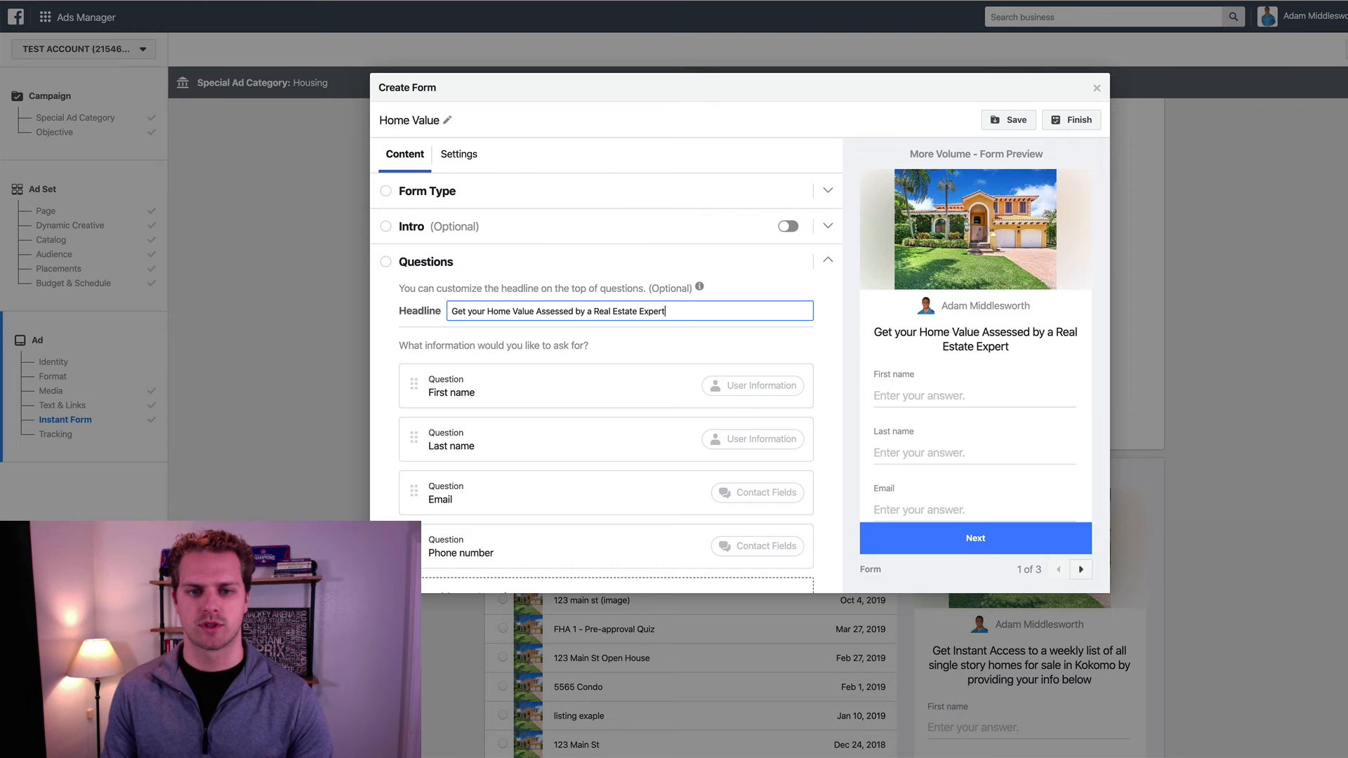
type(" by providing your h")
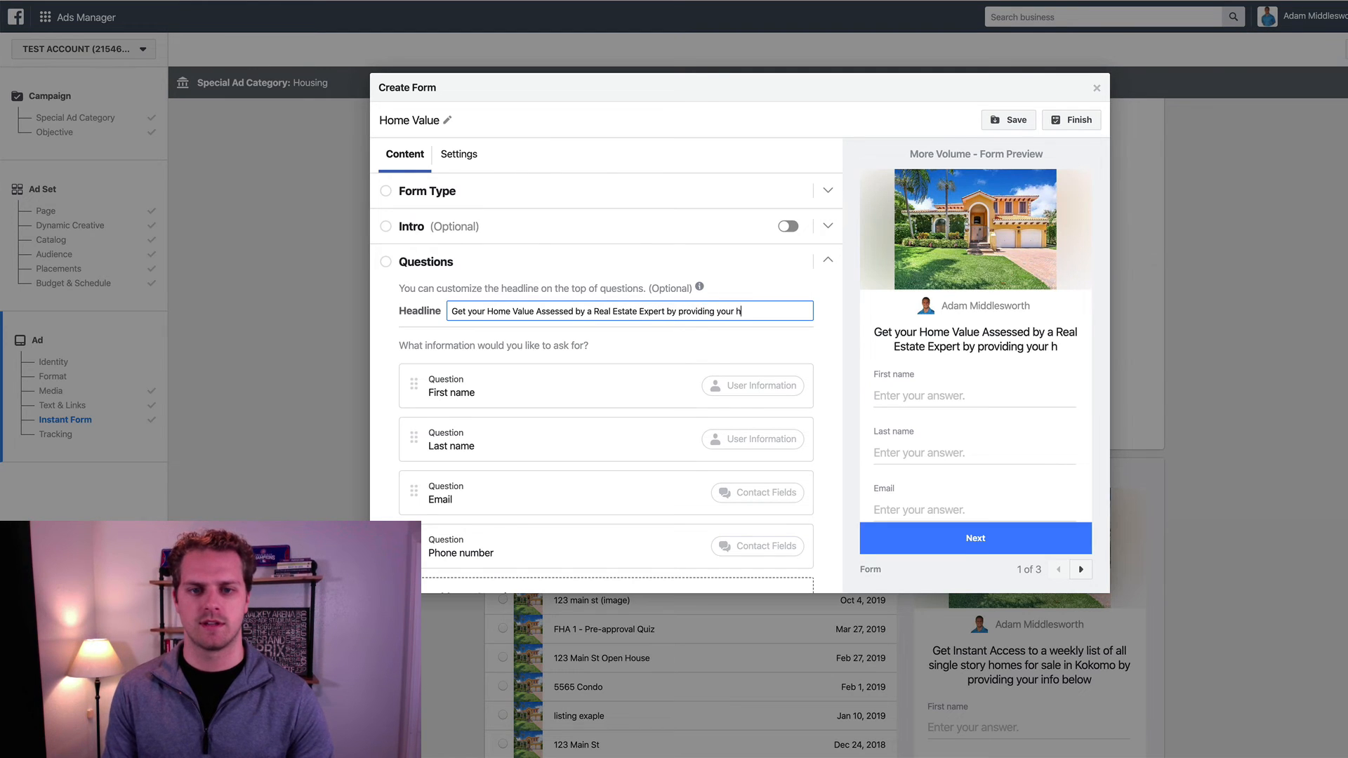
key("BackSpace")
type("info below")
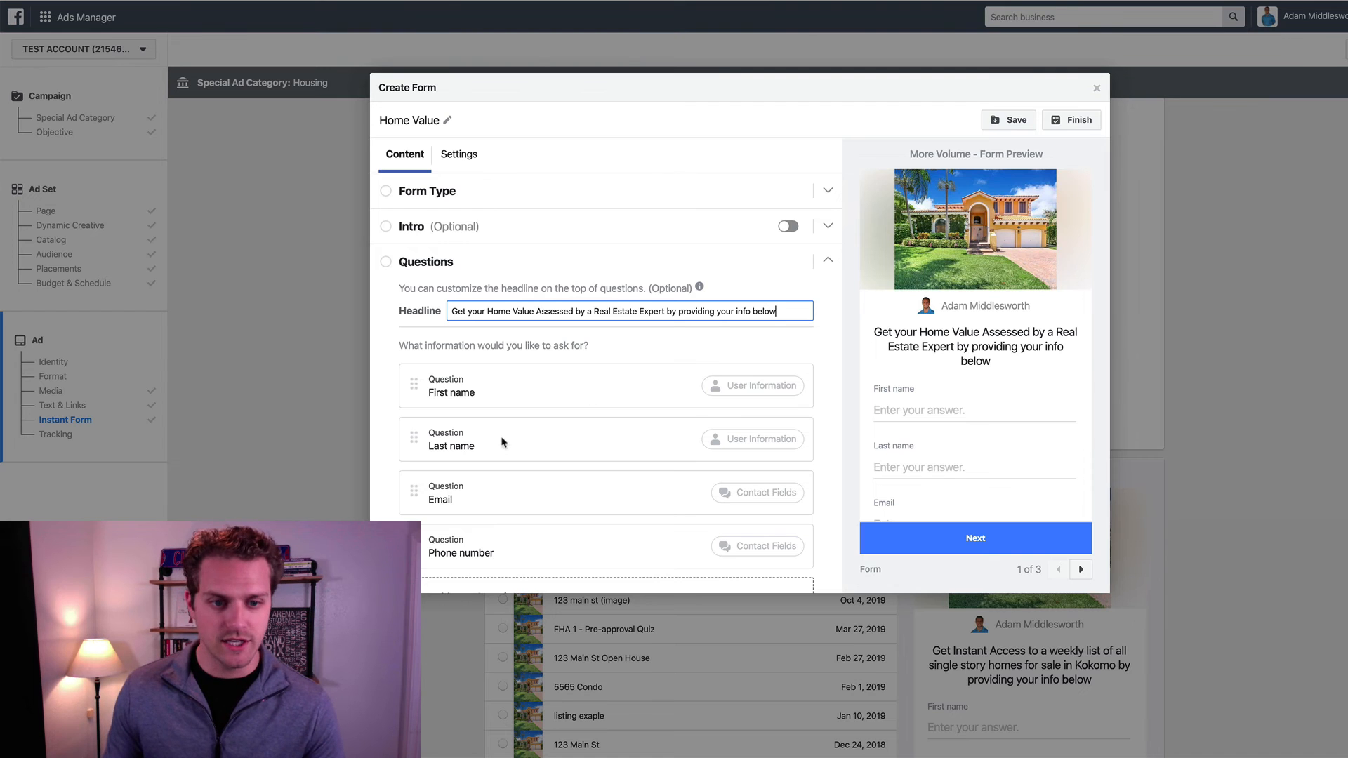
Step: Add a custom short answer question reading "Enter your home address here" below the phone number question and check it in the form preview
scroll(502, 443, "down", 3)
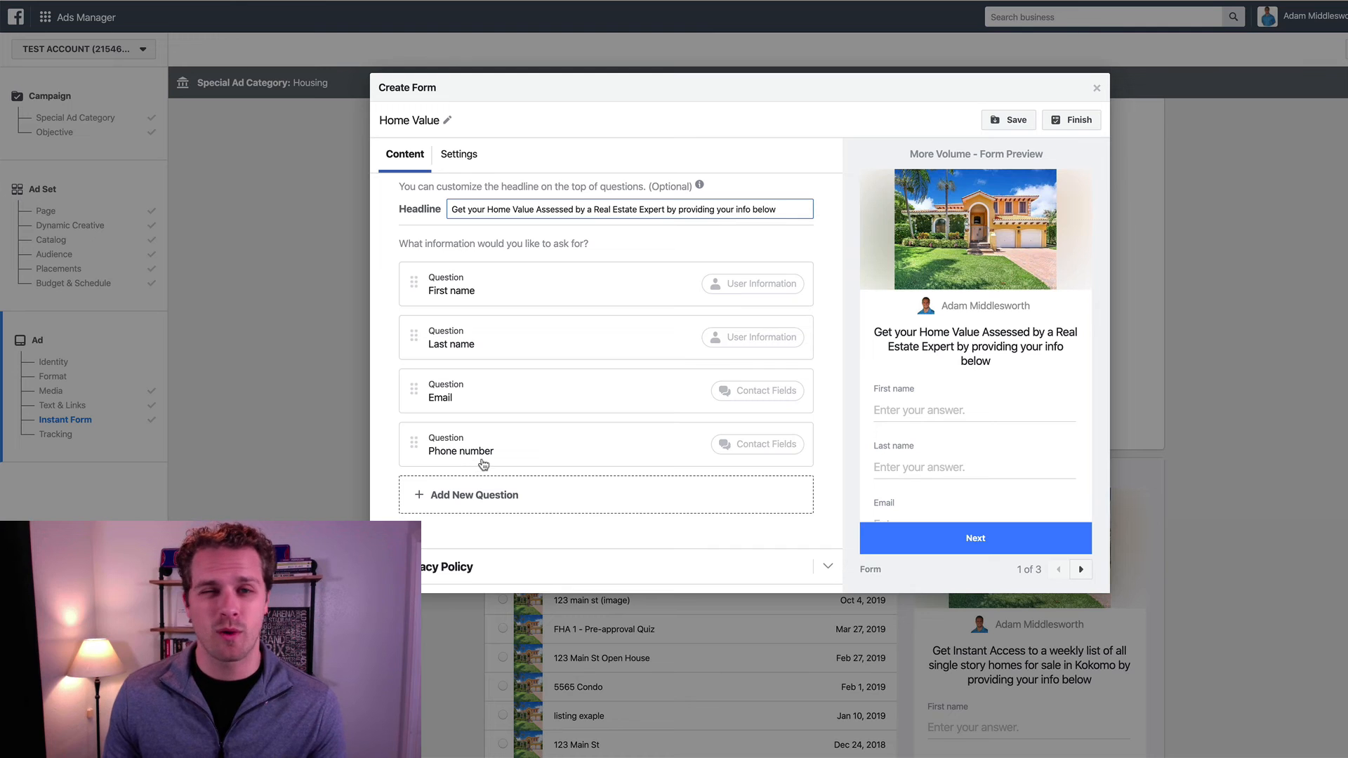
left_click(458, 495)
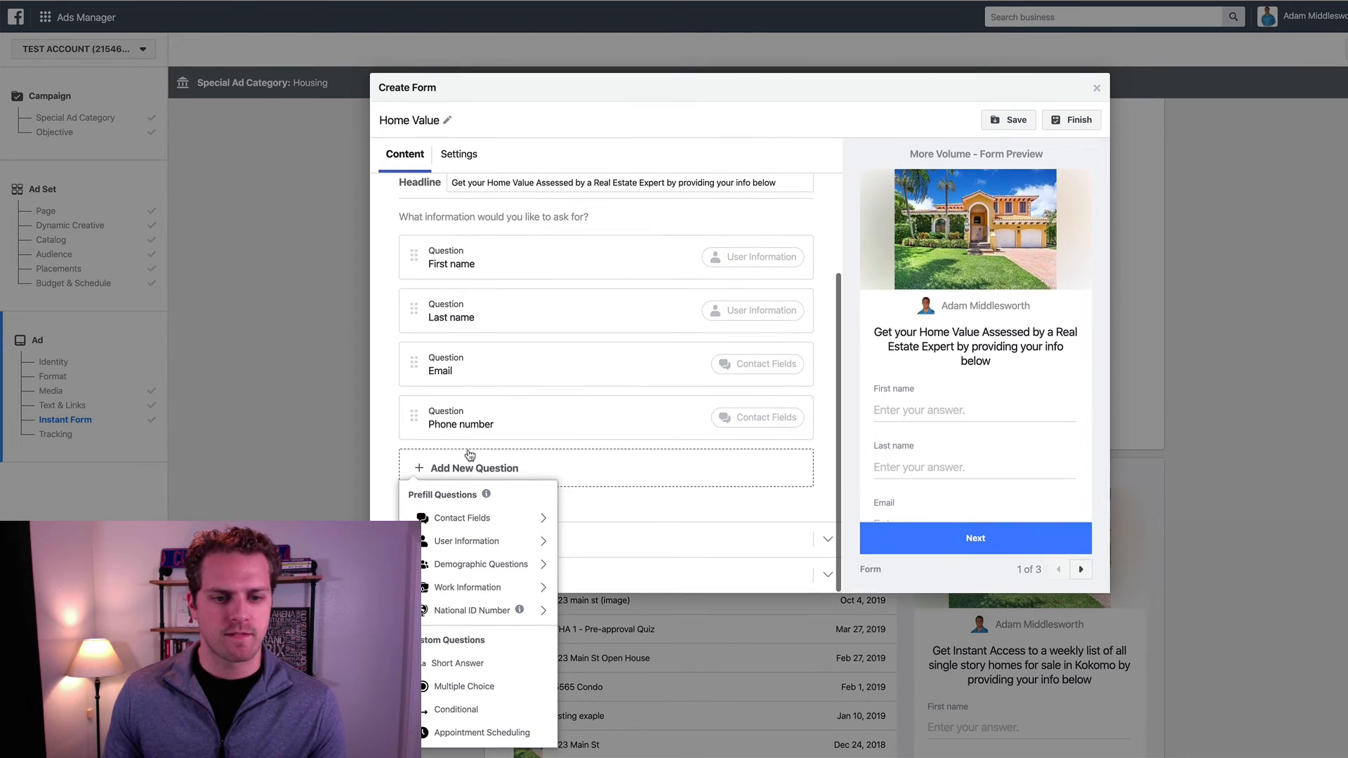
mouse_move(502, 622)
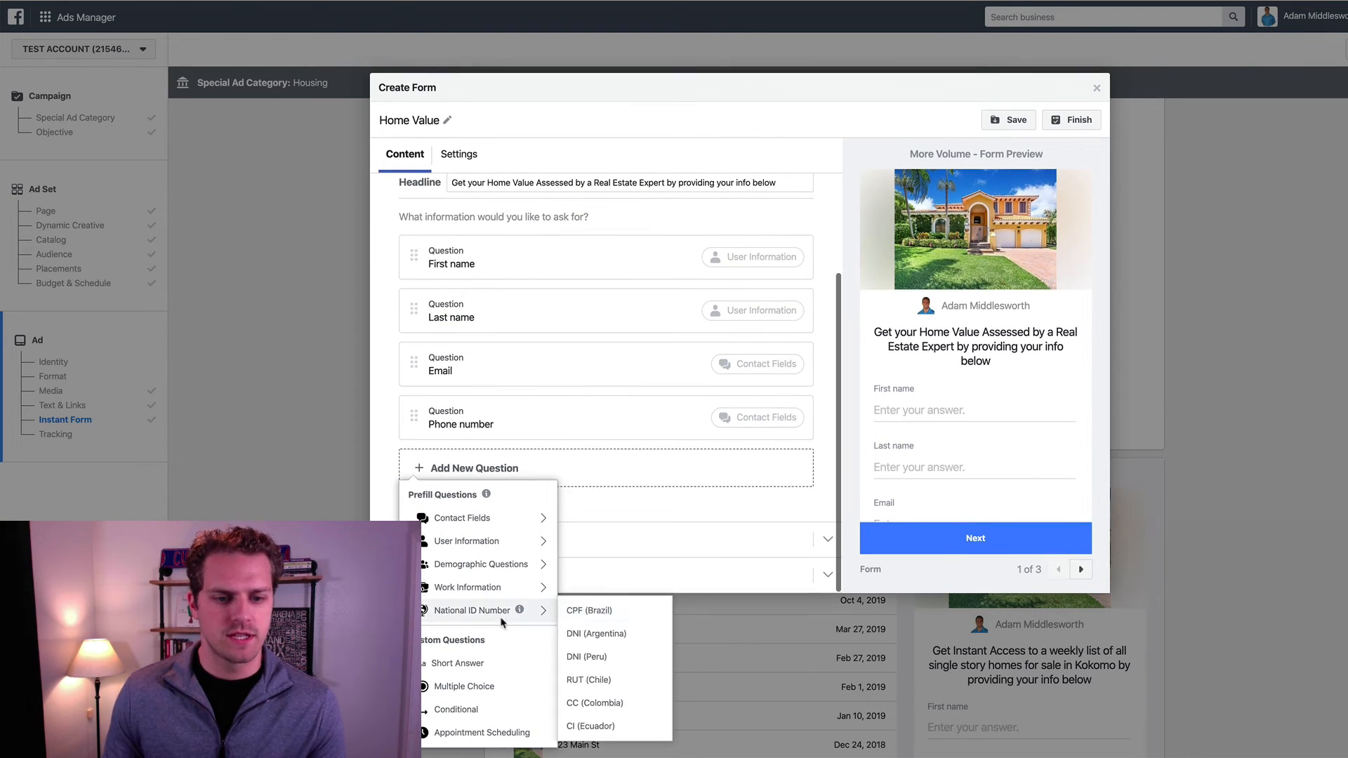
left_click(468, 664)
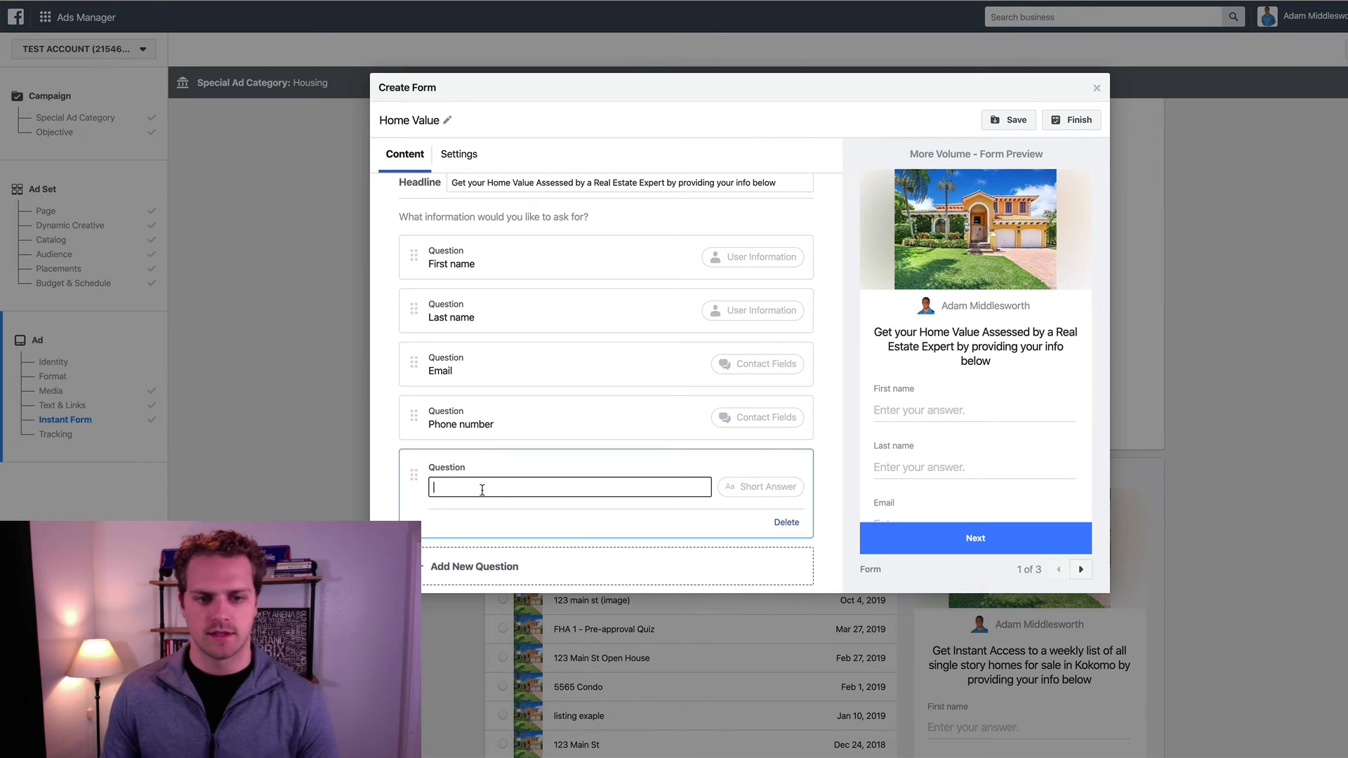
type("Enter your home address here")
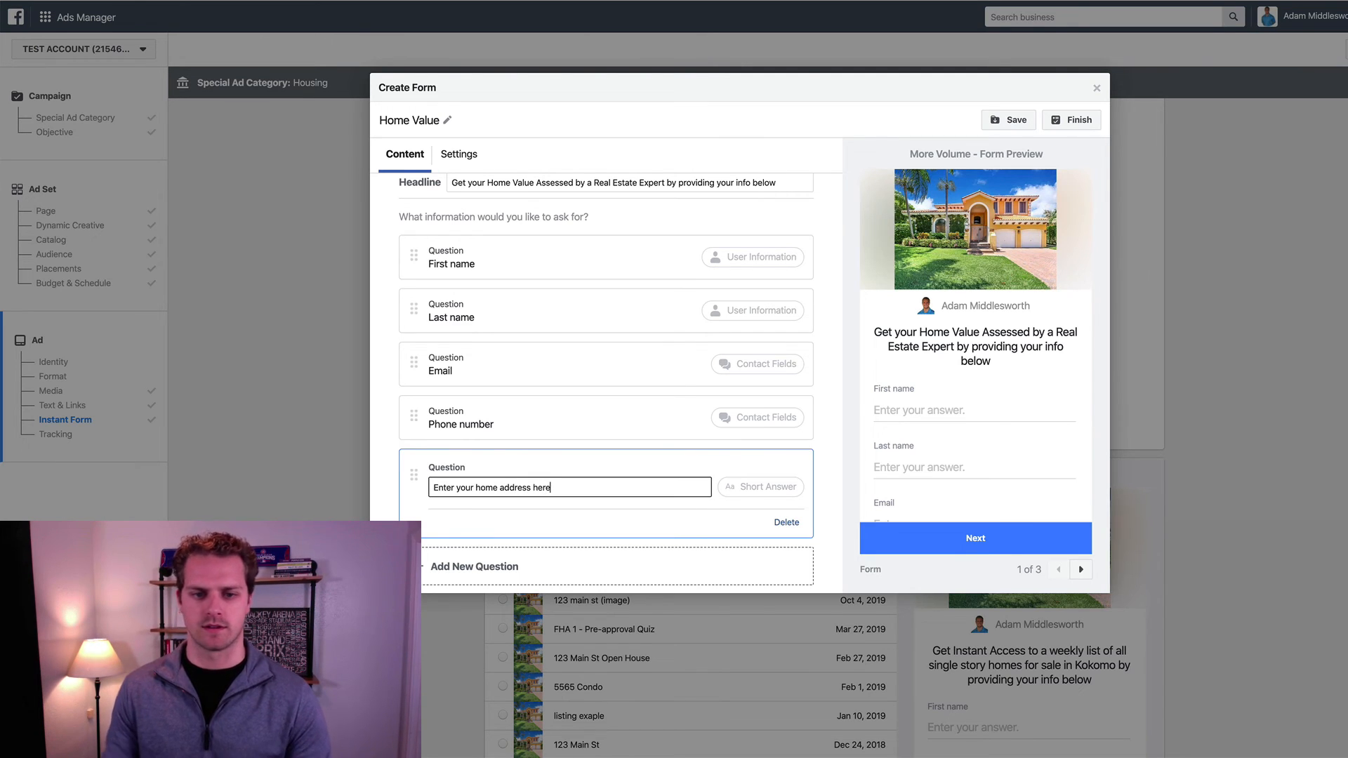
left_click(823, 458)
scroll(906, 457, "down", 3)
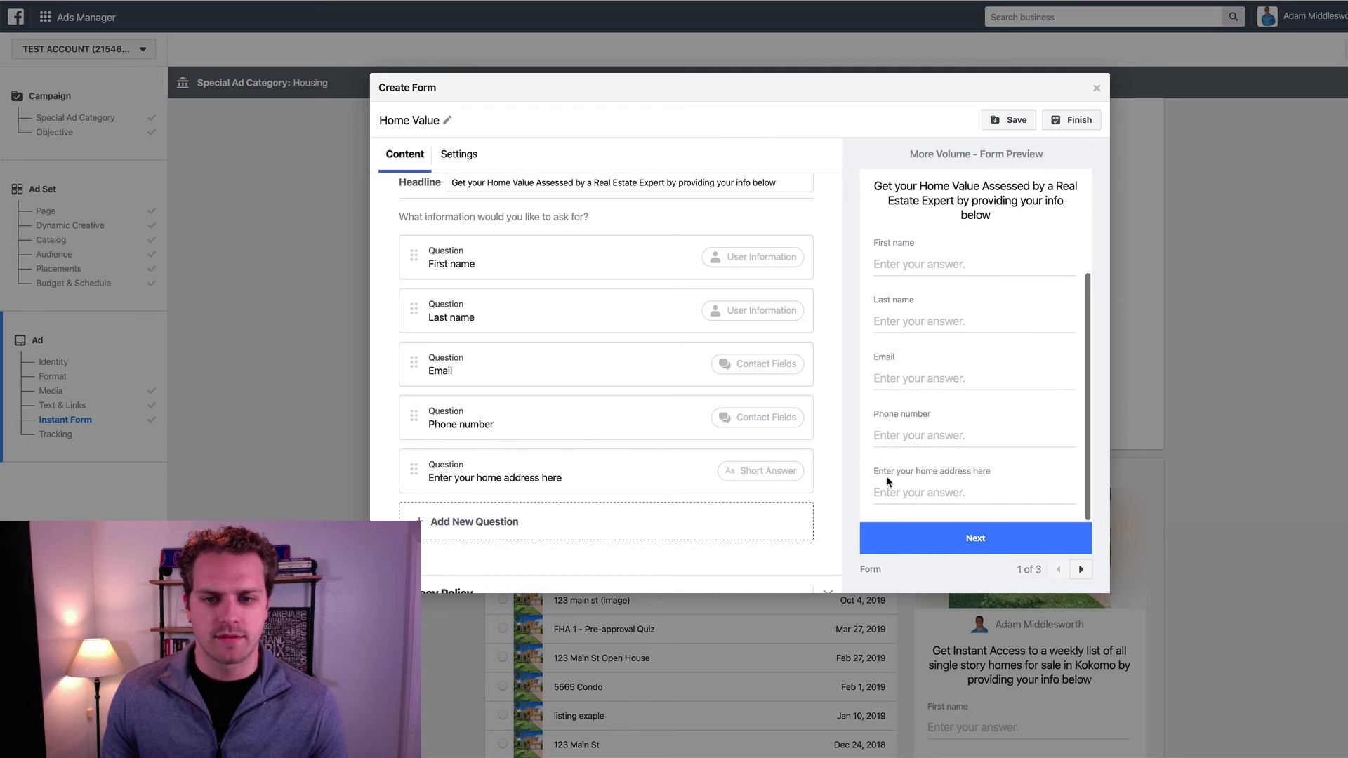
Step: Add the prefilled Street address contact field as another question on the form
left_click(471, 531)
mouse_move(471, 531)
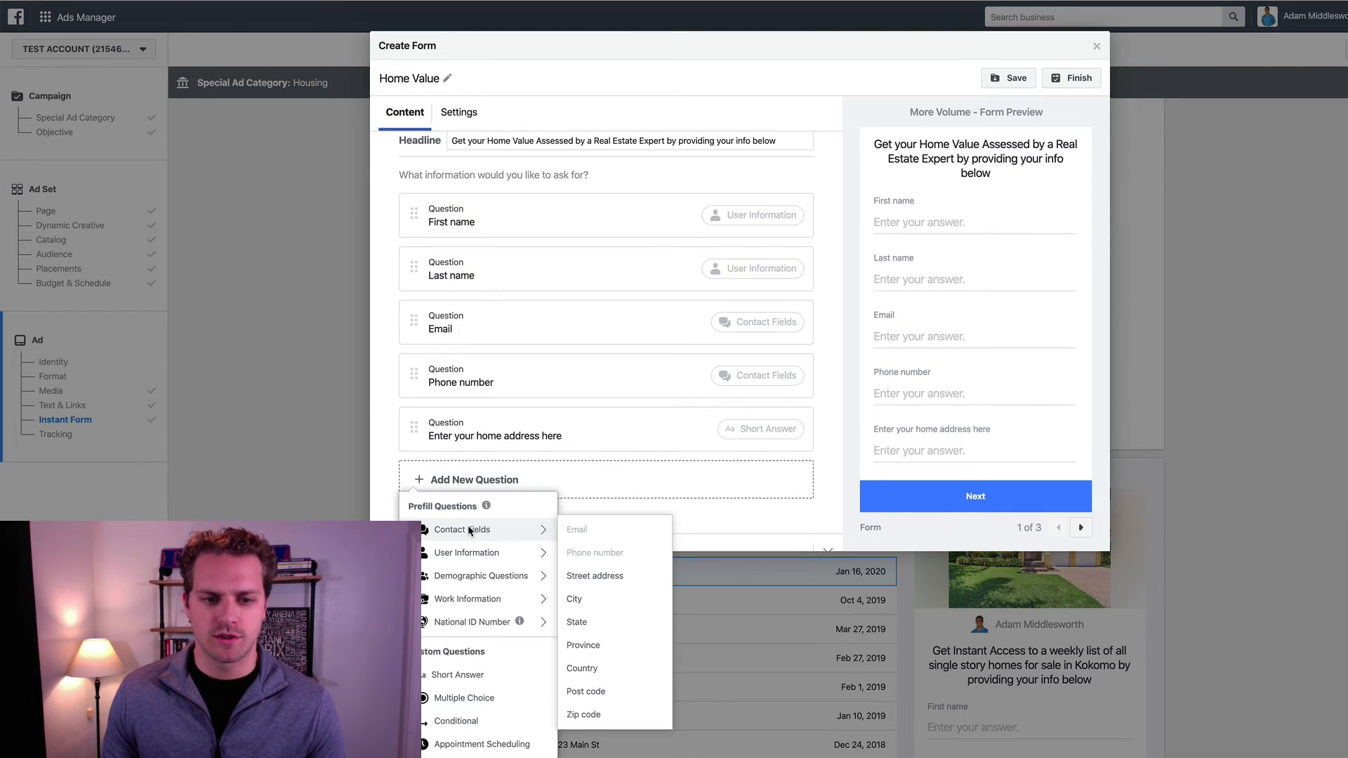
left_click(594, 576)
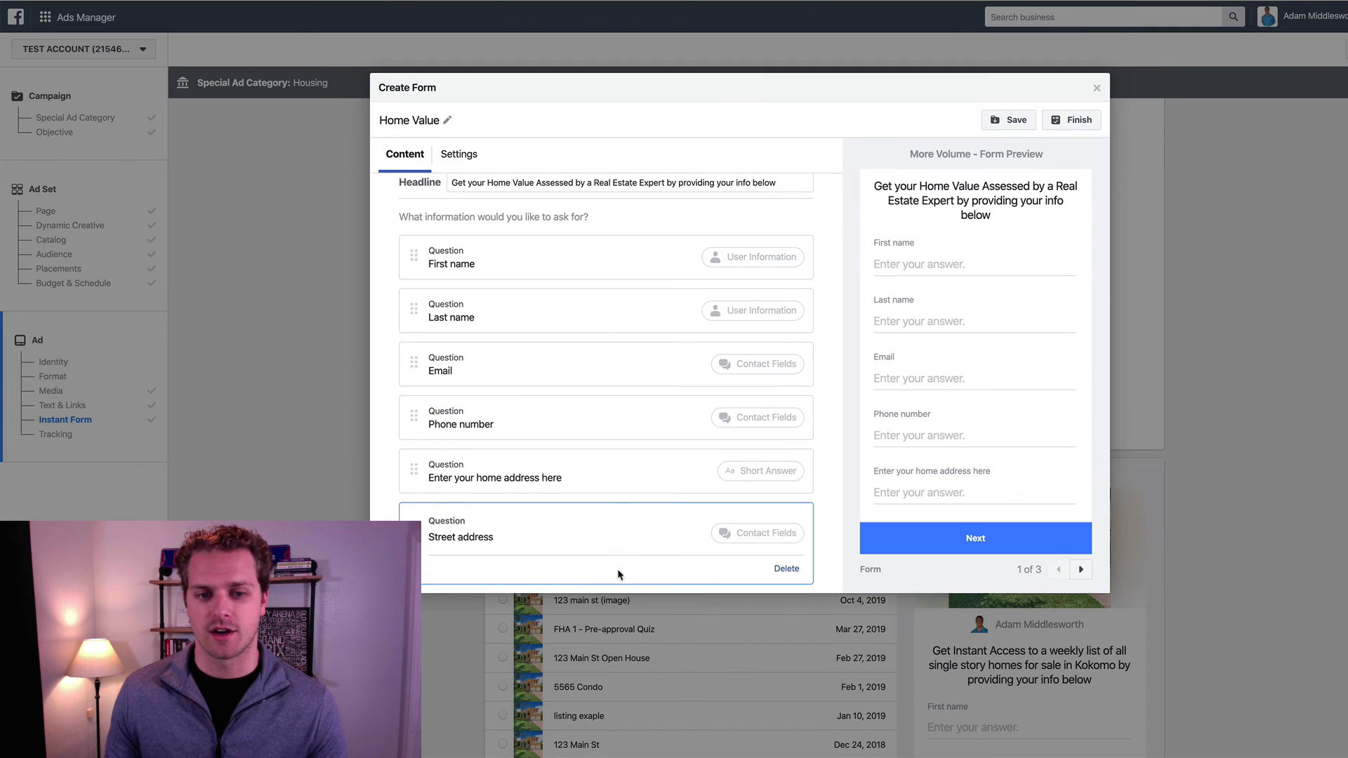
Step: Move the "Enter your home address here" question to the start of the question list, above First name
scroll(586, 480, "down", 2)
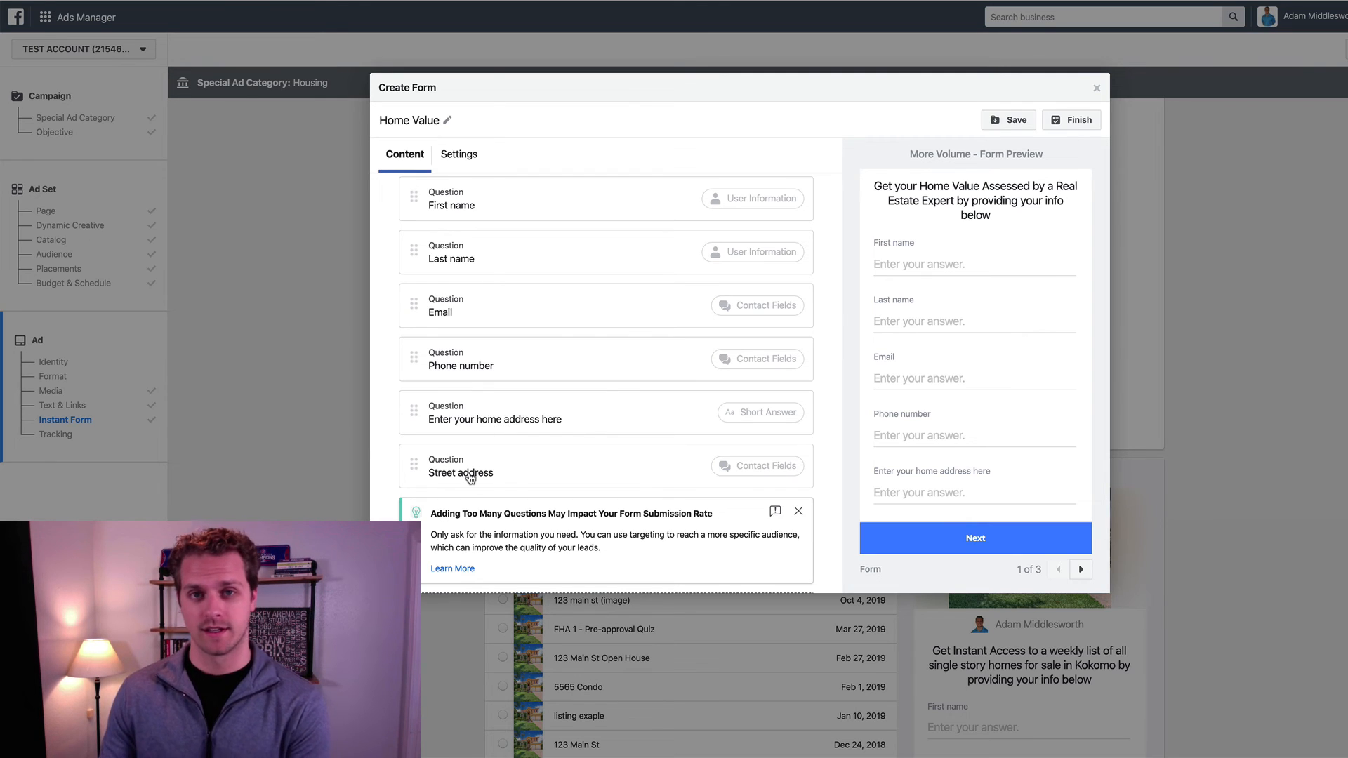
scroll(469, 454, "up", 1)
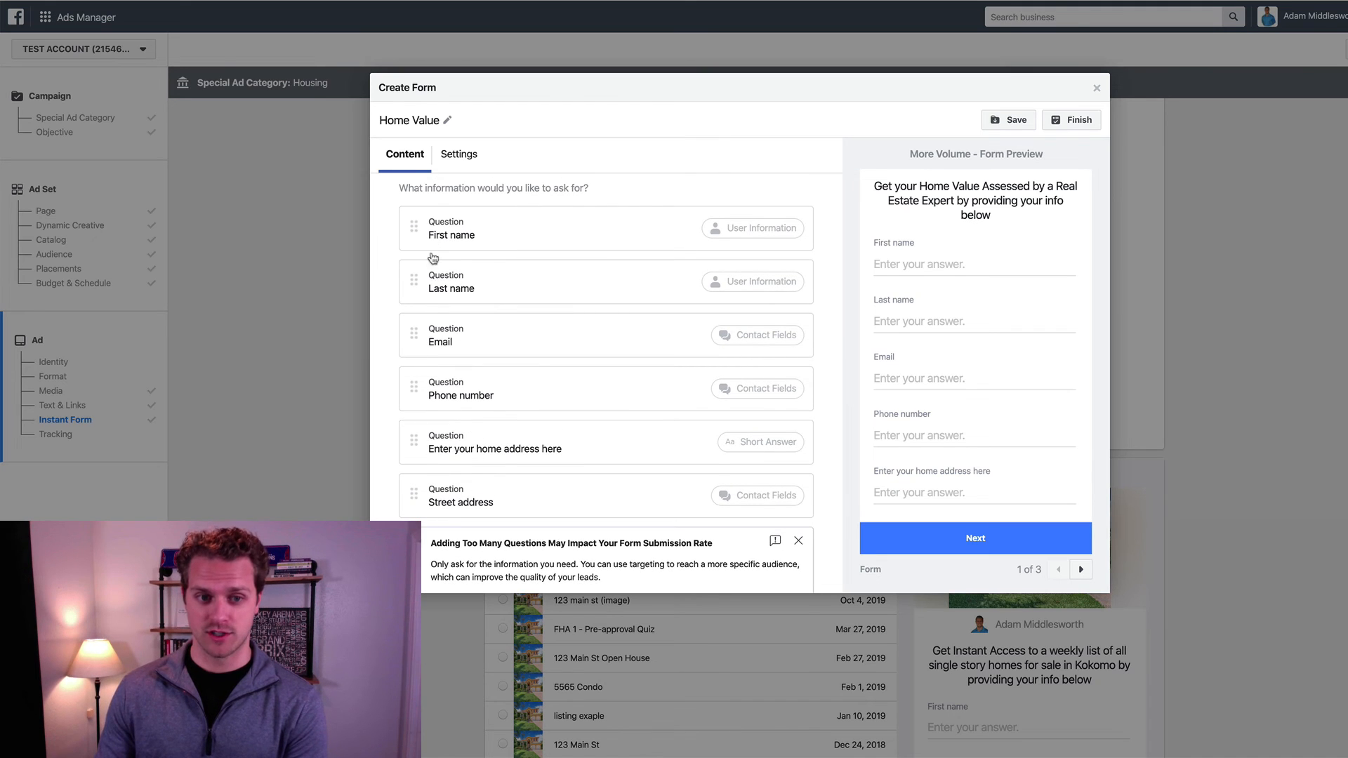
left_click_drag(414, 437, 422, 372)
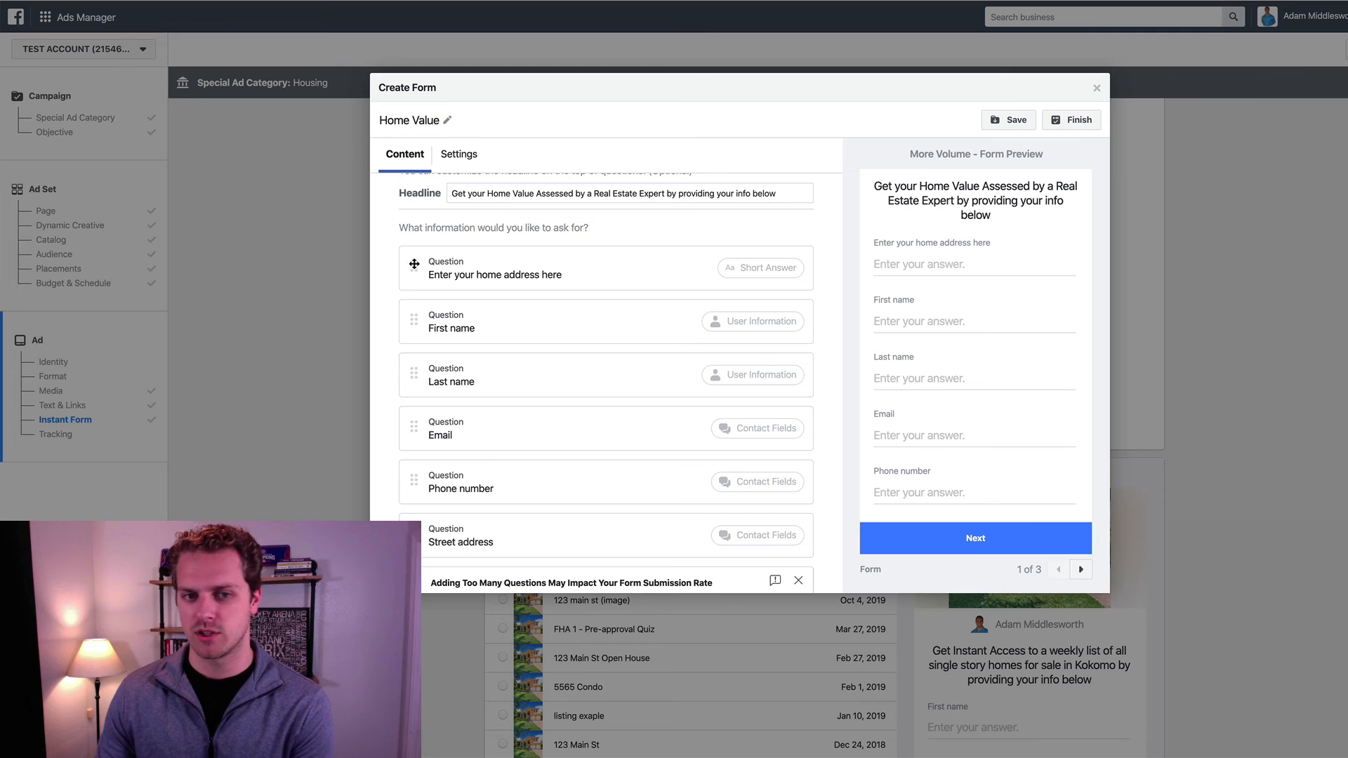
Step: Open the Thank You Screen section of the "Home Value" form
scroll(500, 490, "down", 3)
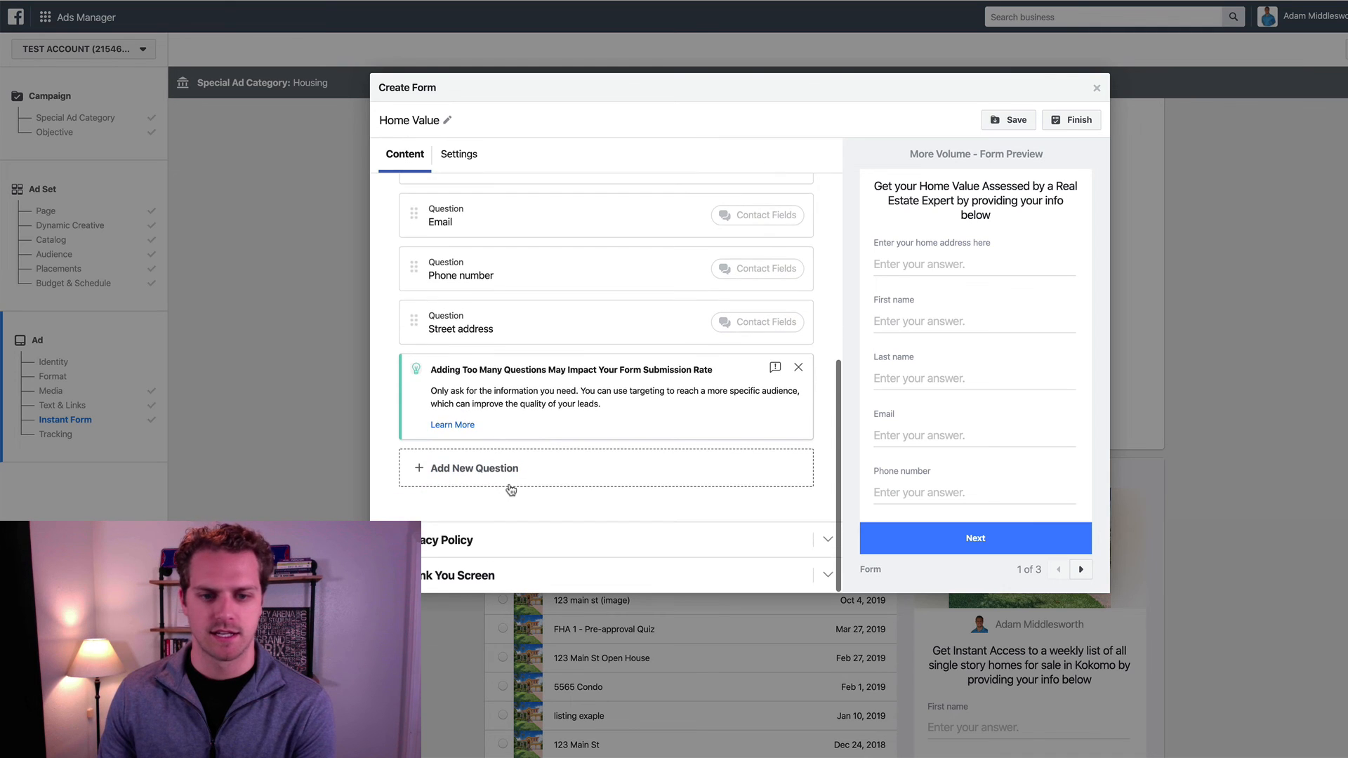
left_click(540, 577)
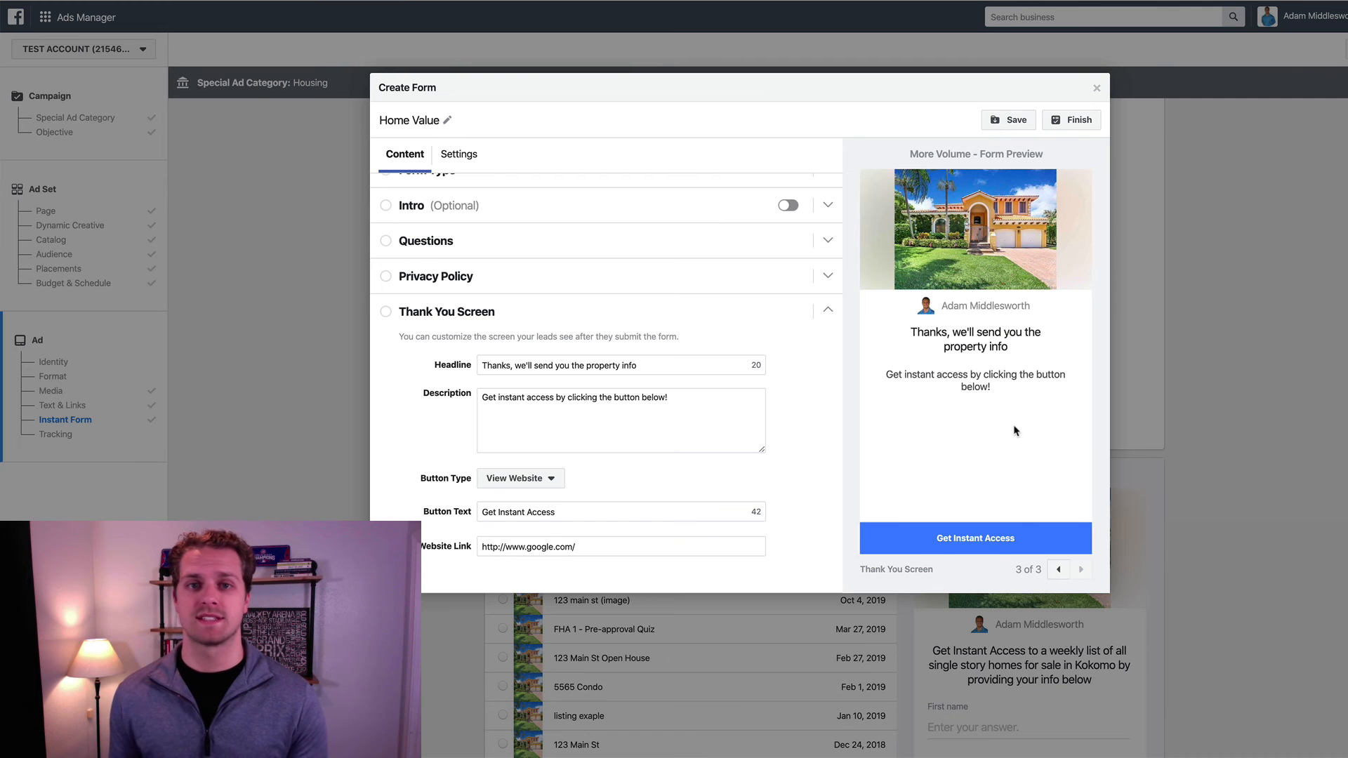